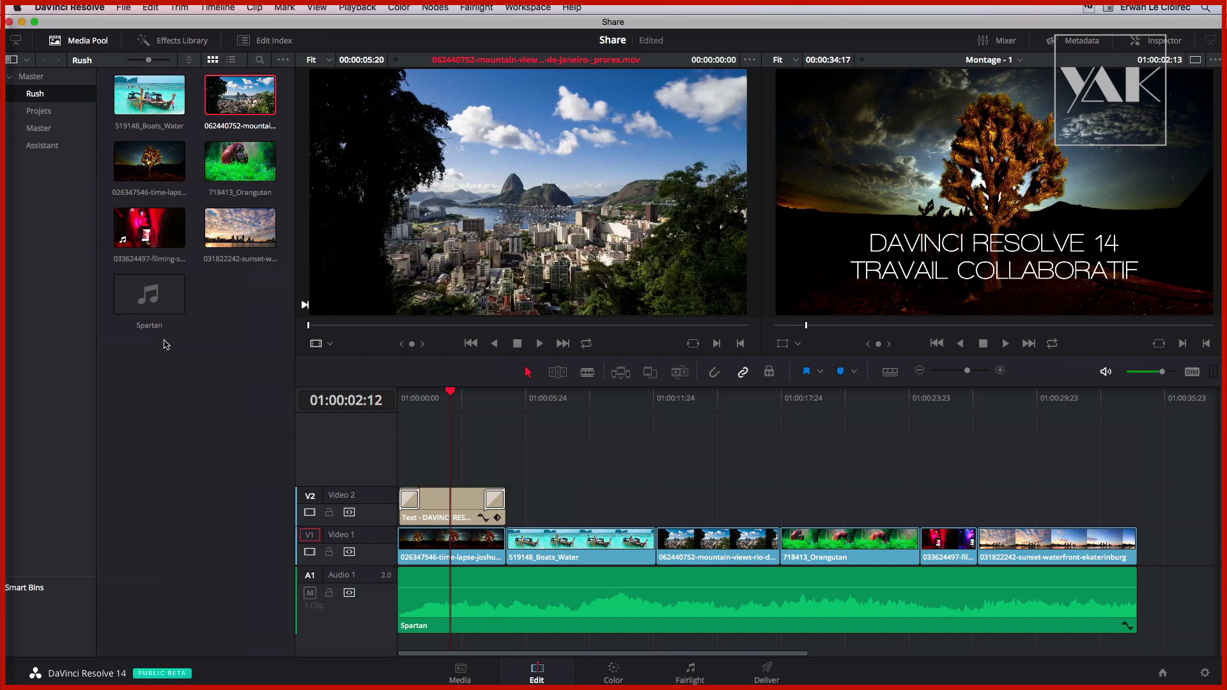
Enable collaboration mode for the Share project, saving the pending changes so that it reloads.
click(1163, 675)
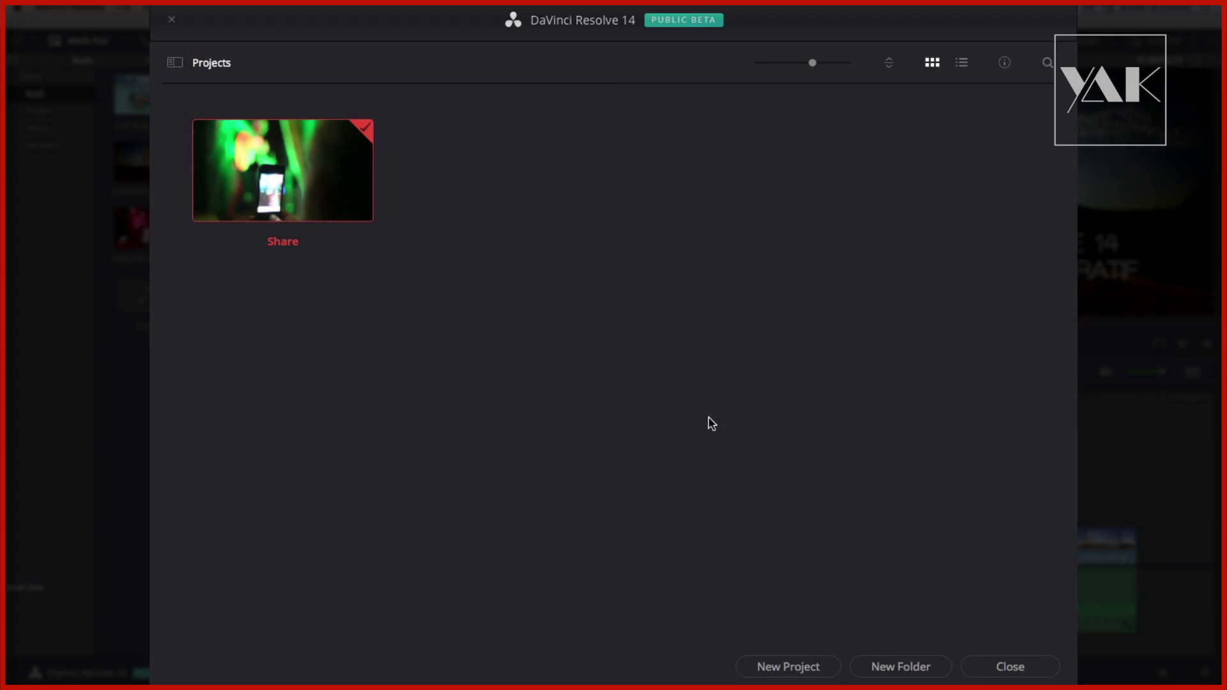
click(1020, 665)
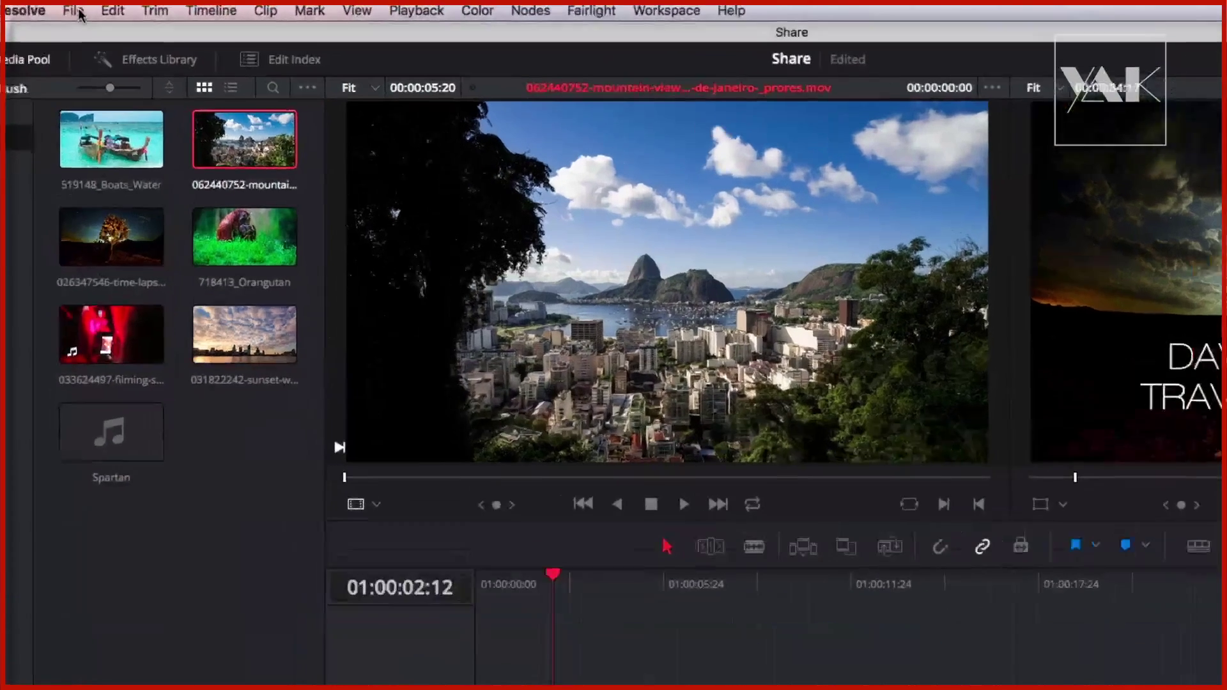
click(123, 7)
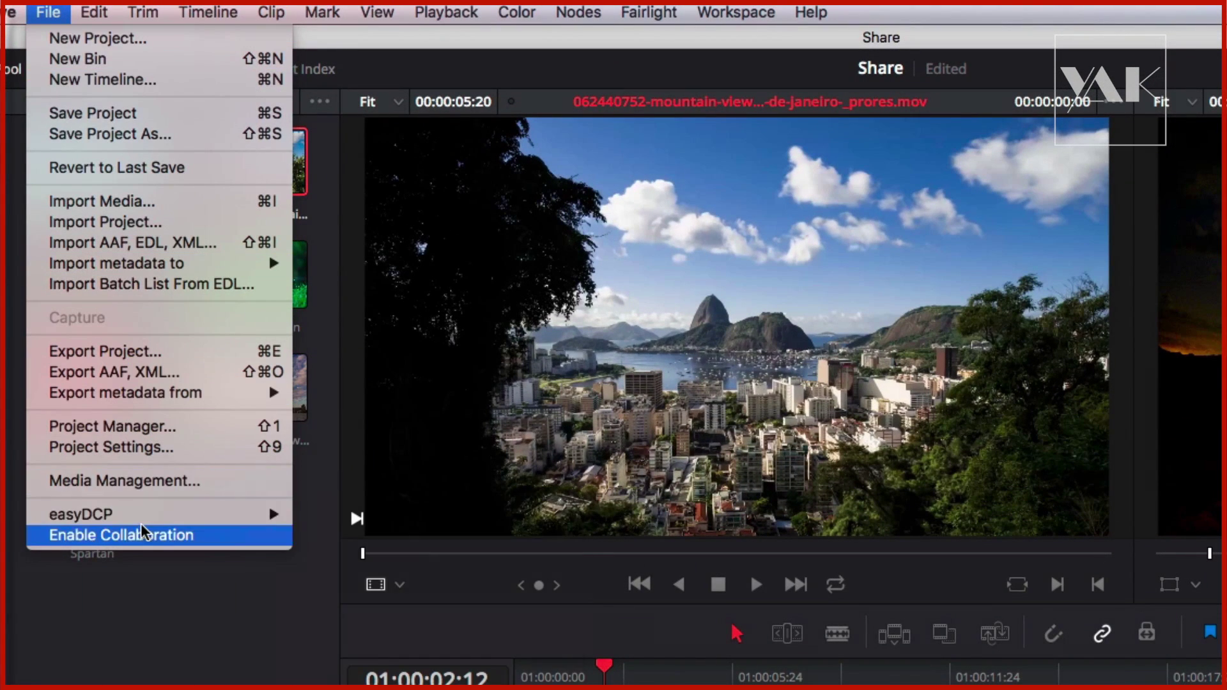
click(212, 544)
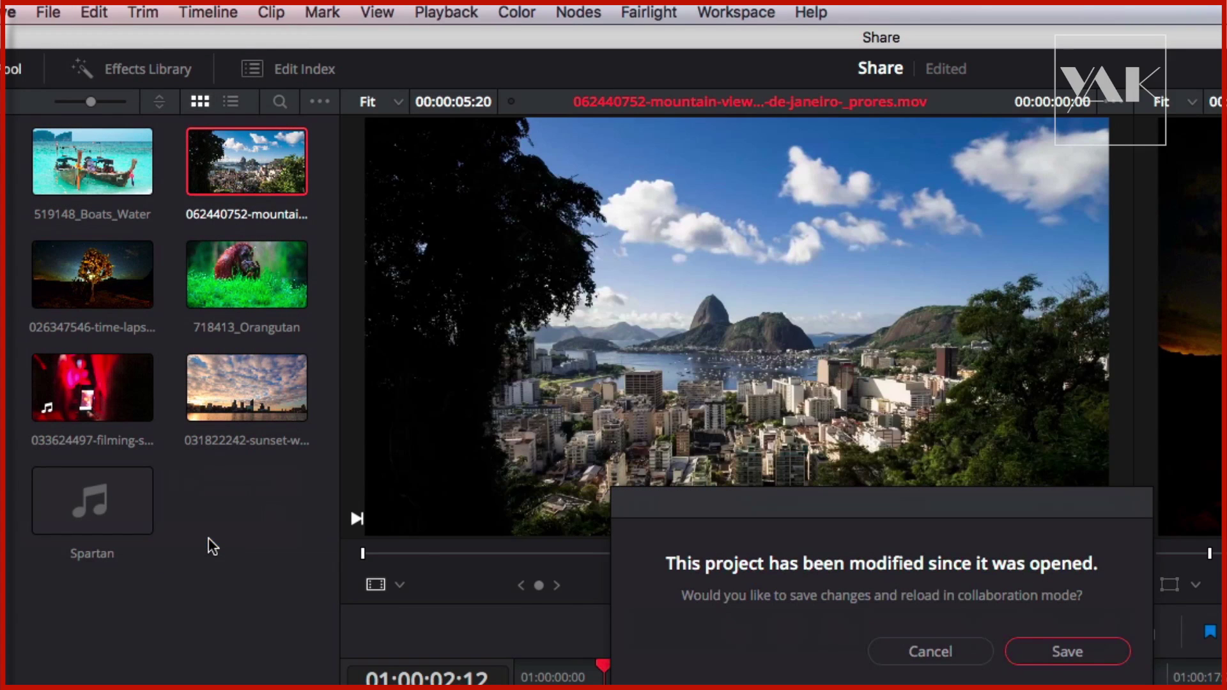
click(1052, 649)
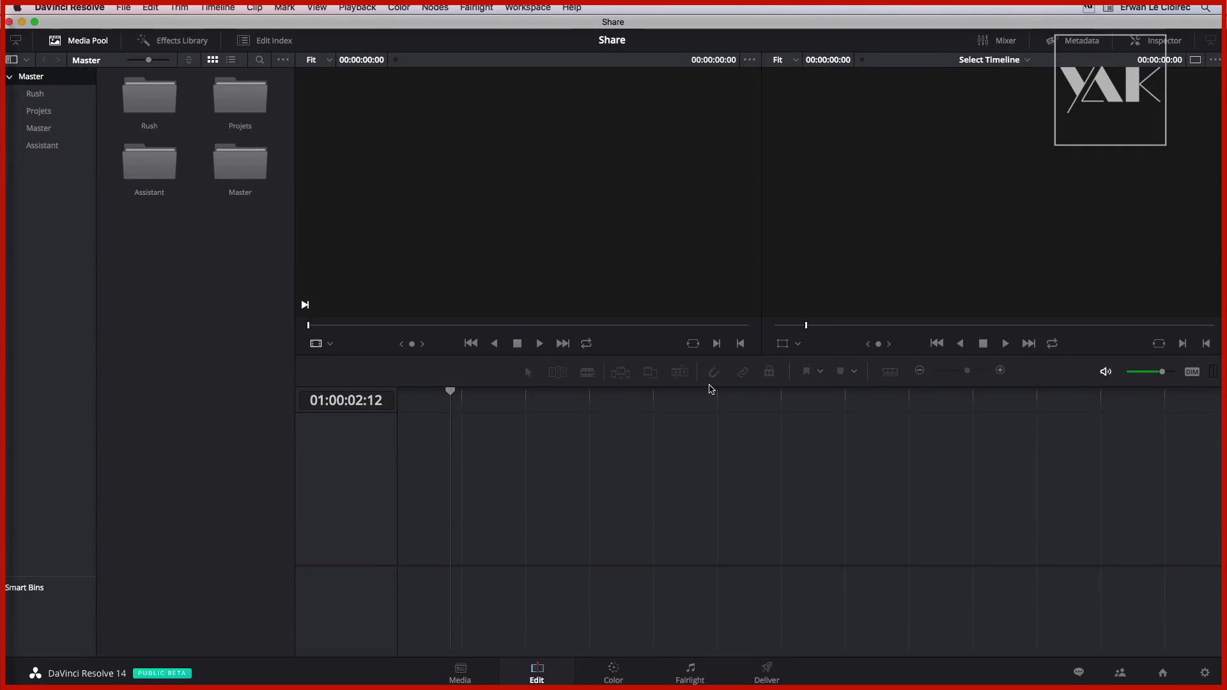
Open the Montage - 1 timeline from the Projets bin and load the 062440752 mountain clip from the Rush bin.
click(38, 110)
click(165, 116)
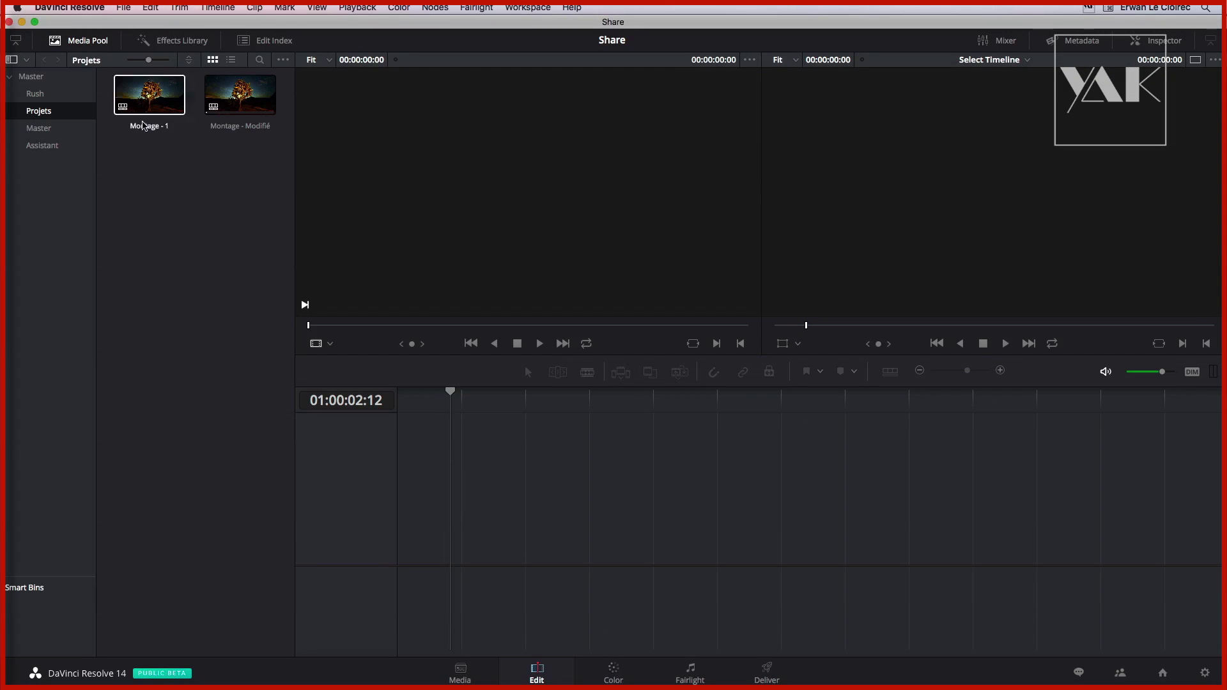
double_click(165, 117)
click(35, 93)
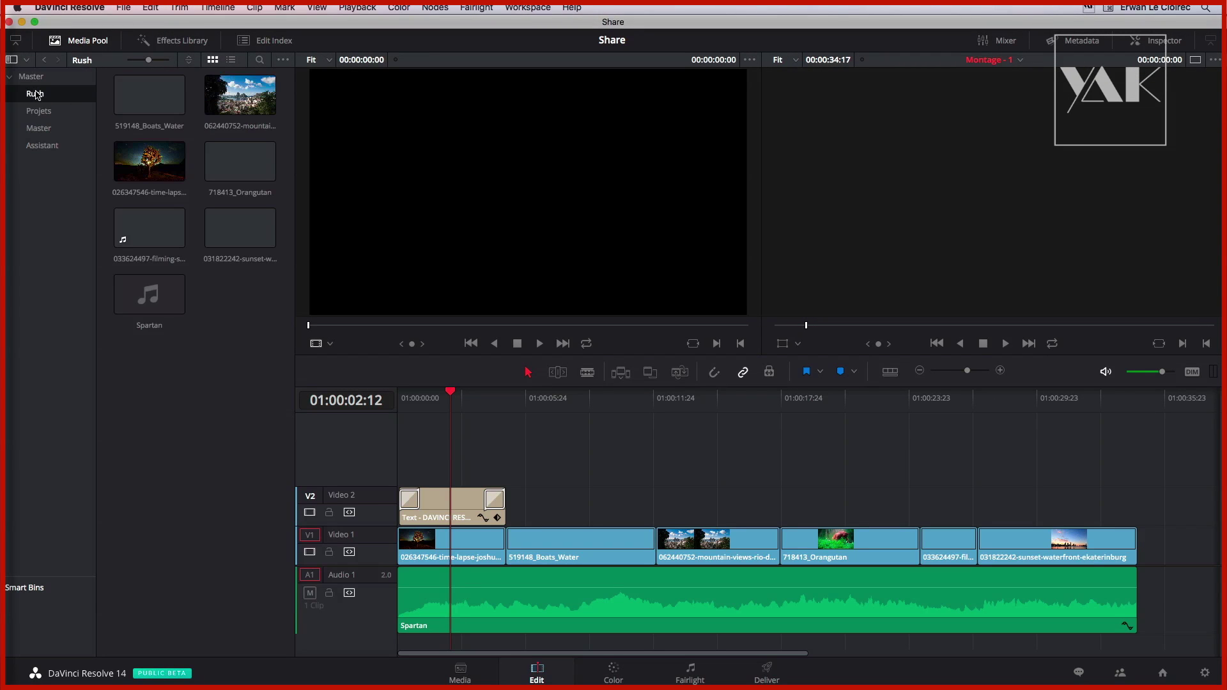
click(249, 109)
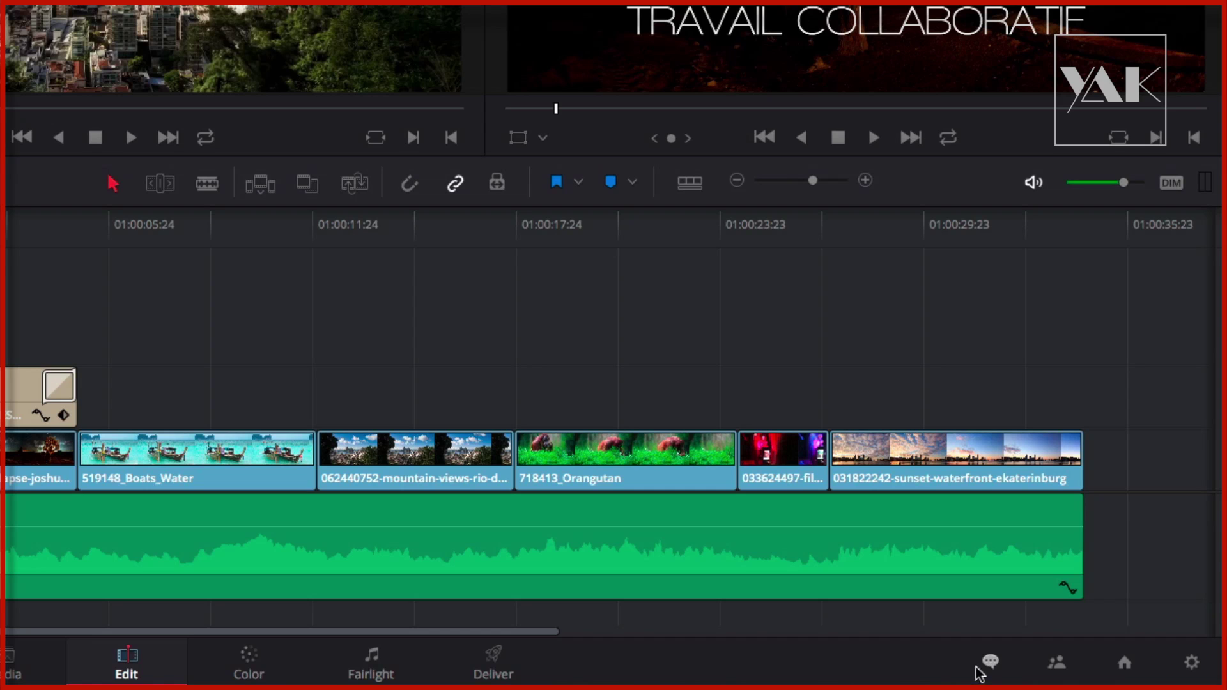
Open the shared Share project on the assistant station and close the Project Manager on the master station.
click(1125, 669)
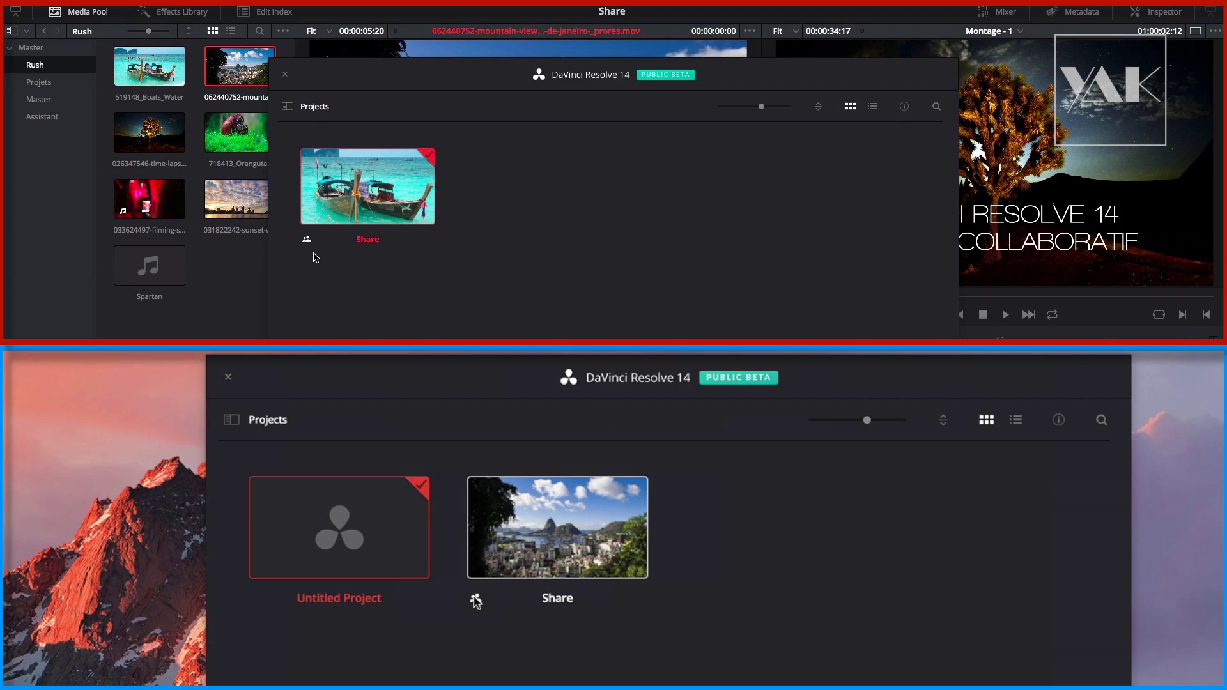
double_click(555, 527)
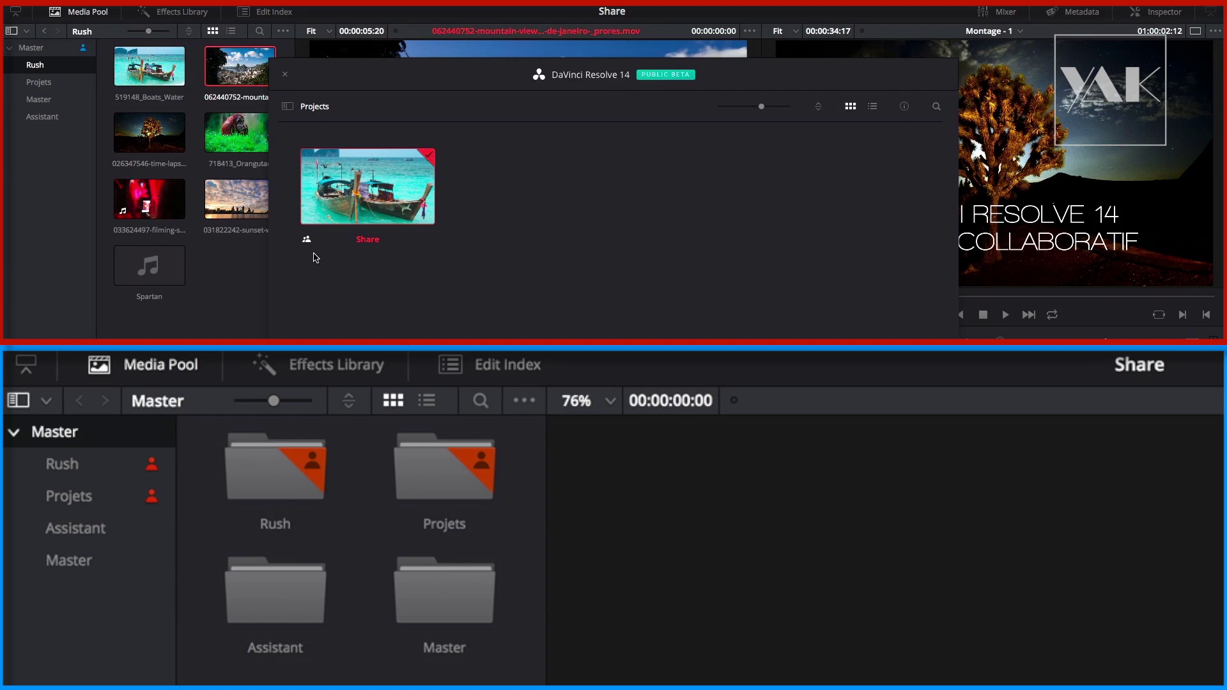
click(286, 77)
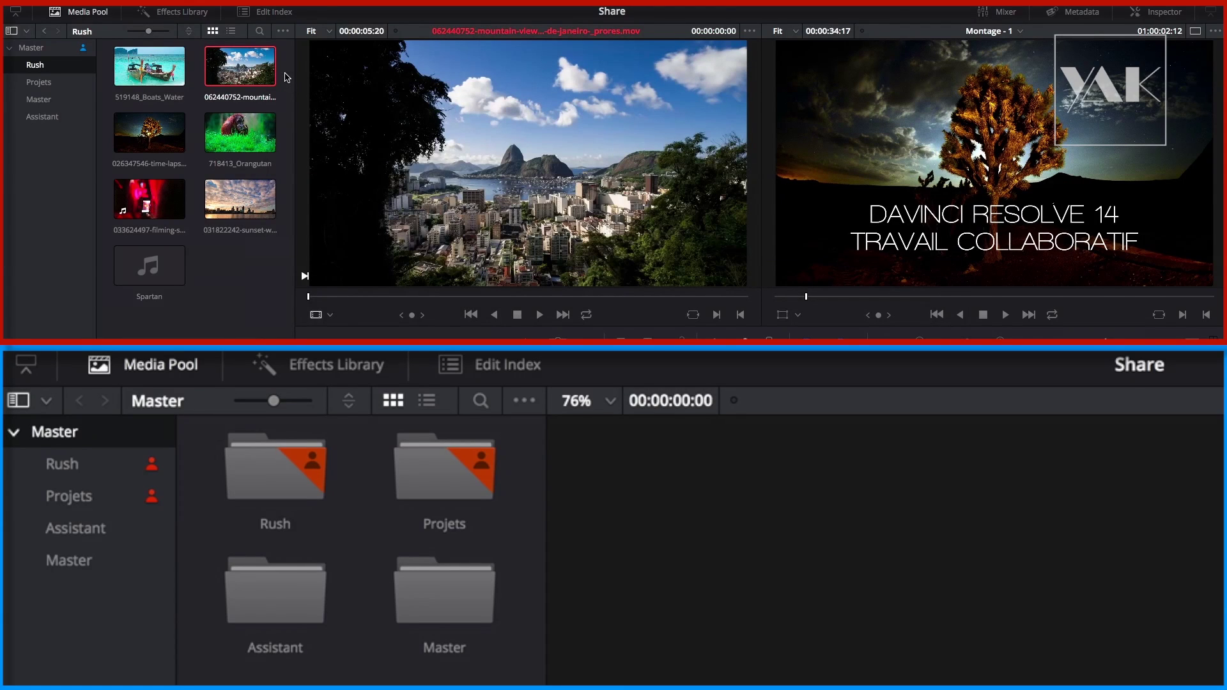
click(124, 2)
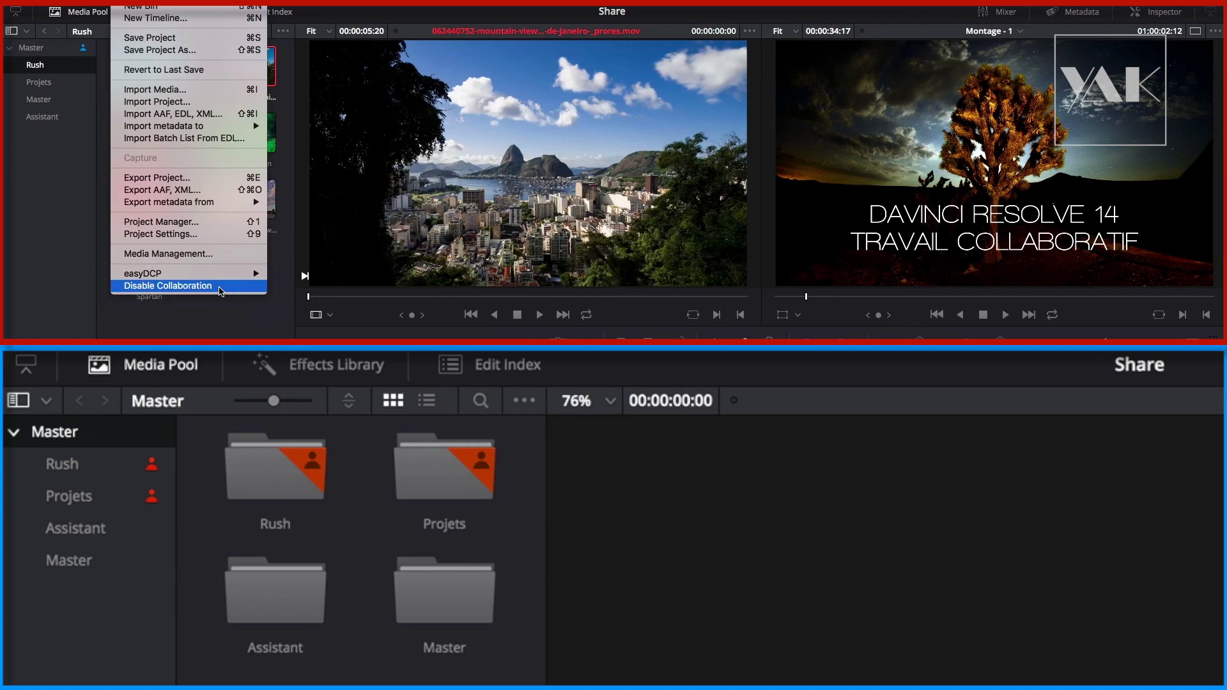
click(225, 326)
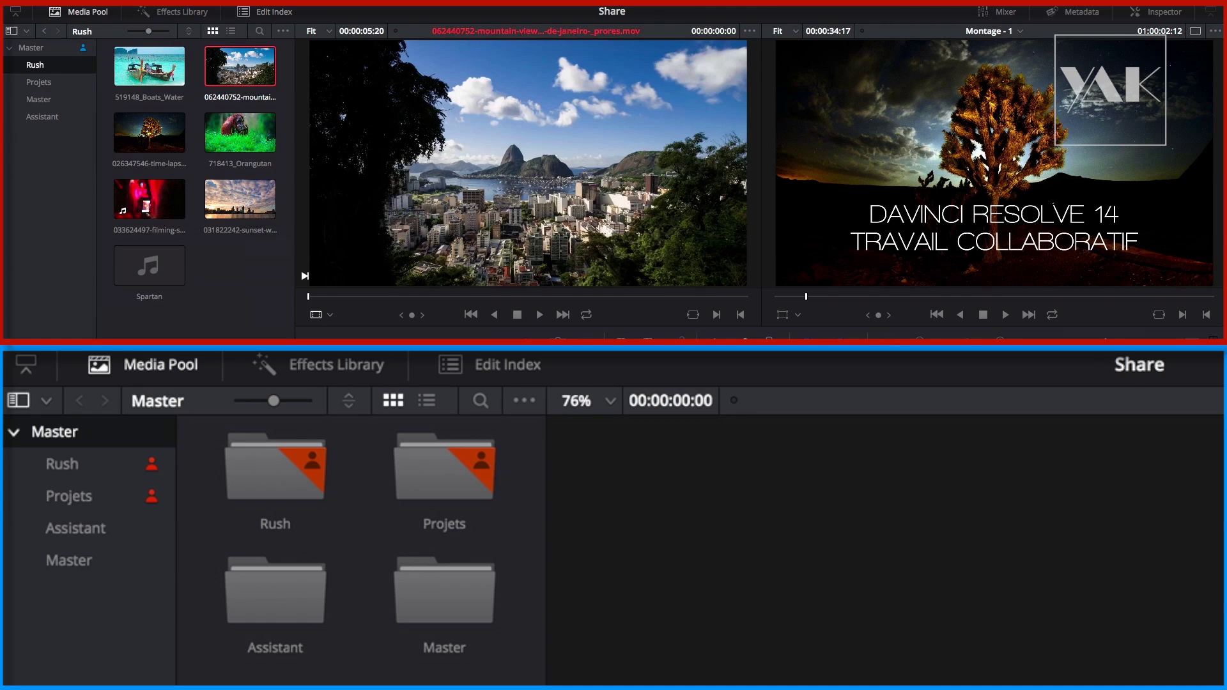
Switch between the Master, Assistant and Rush bins on the master station to examine how bin locking follows the selection.
mouse_move(82, 52)
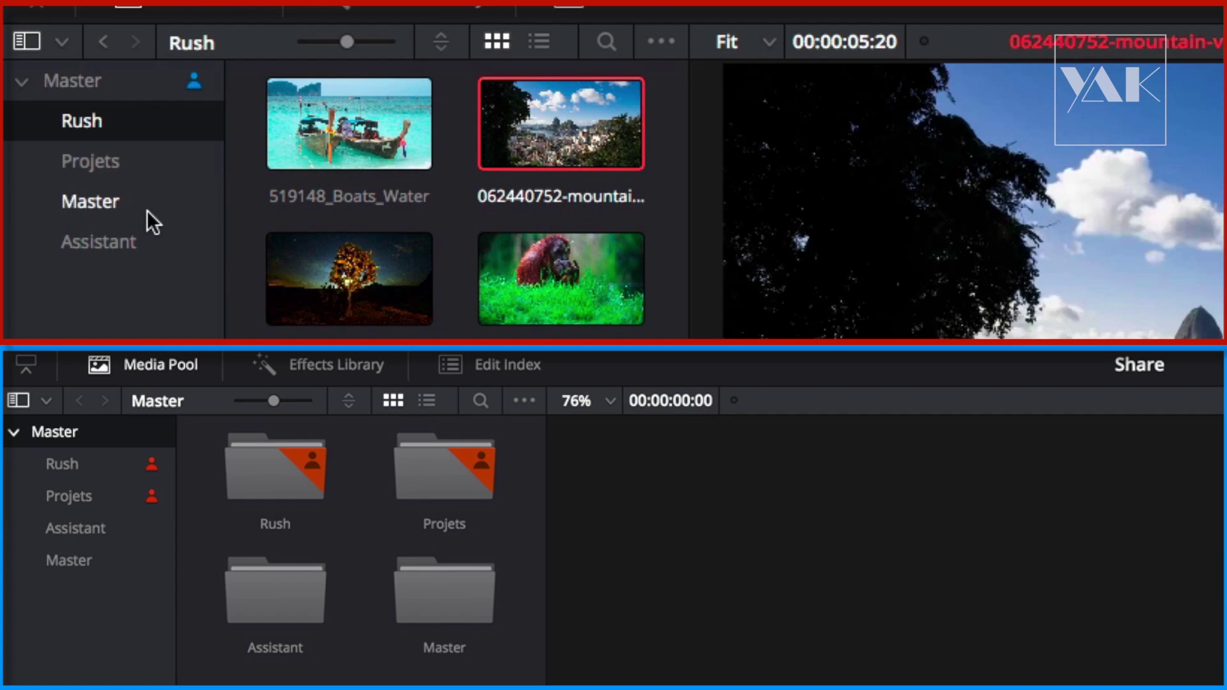
click(102, 207)
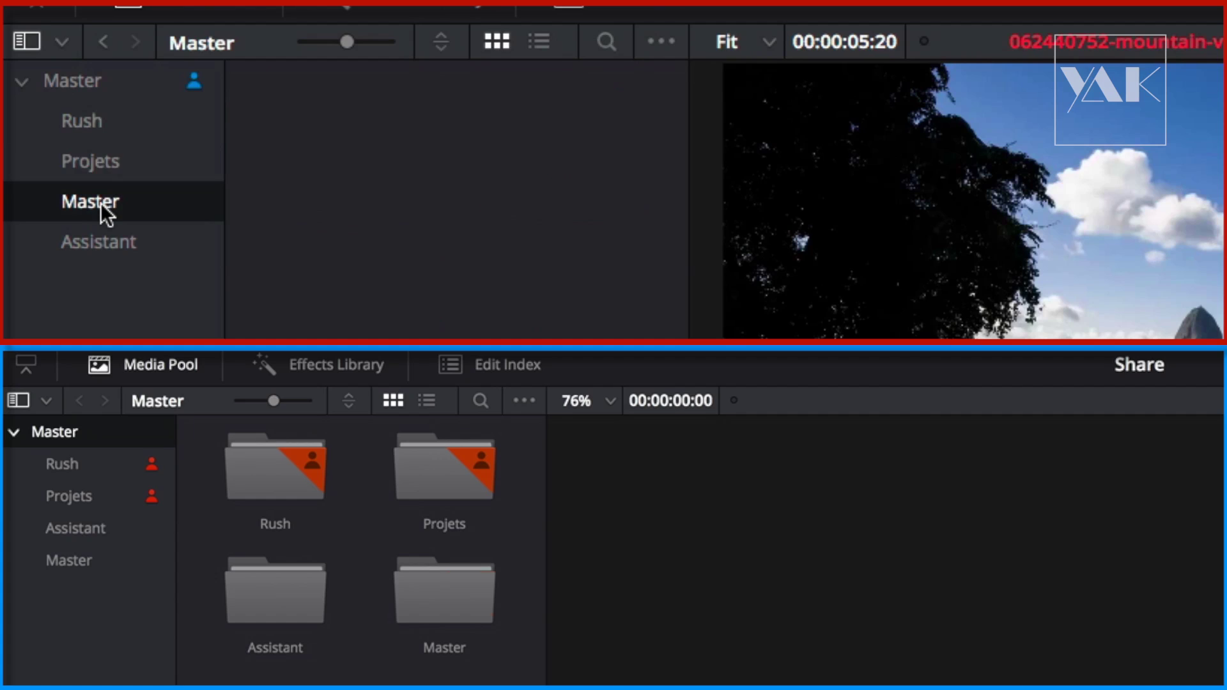
click(104, 247)
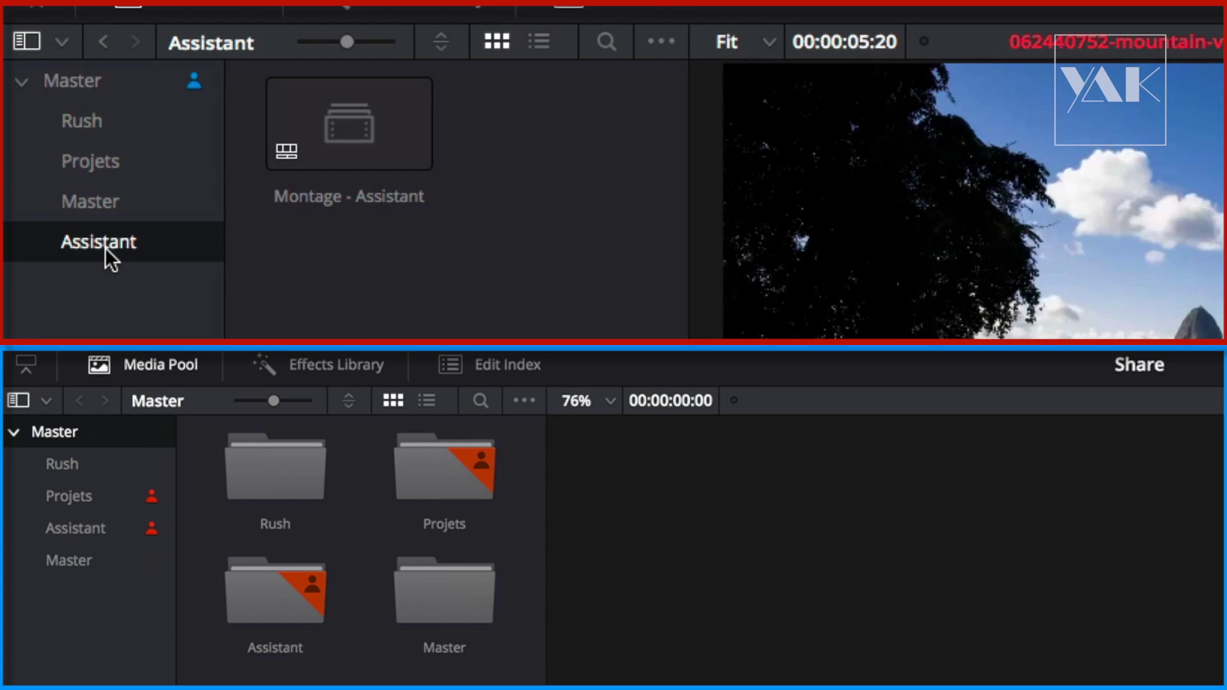
click(103, 207)
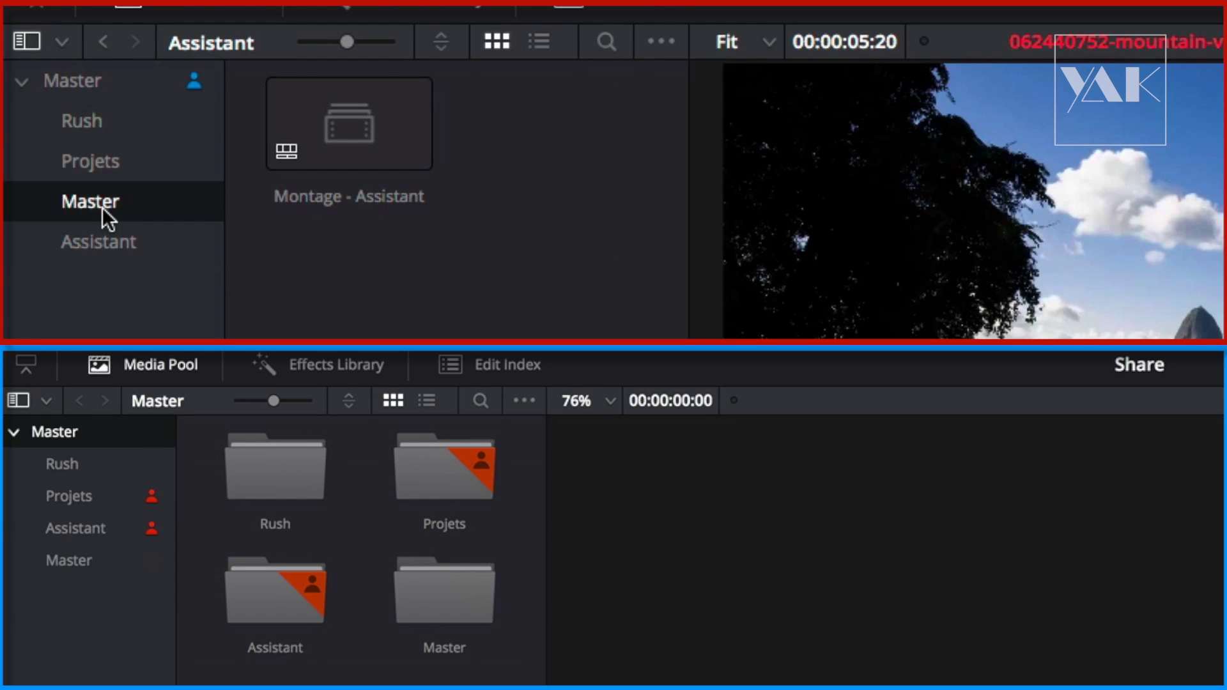
click(89, 127)
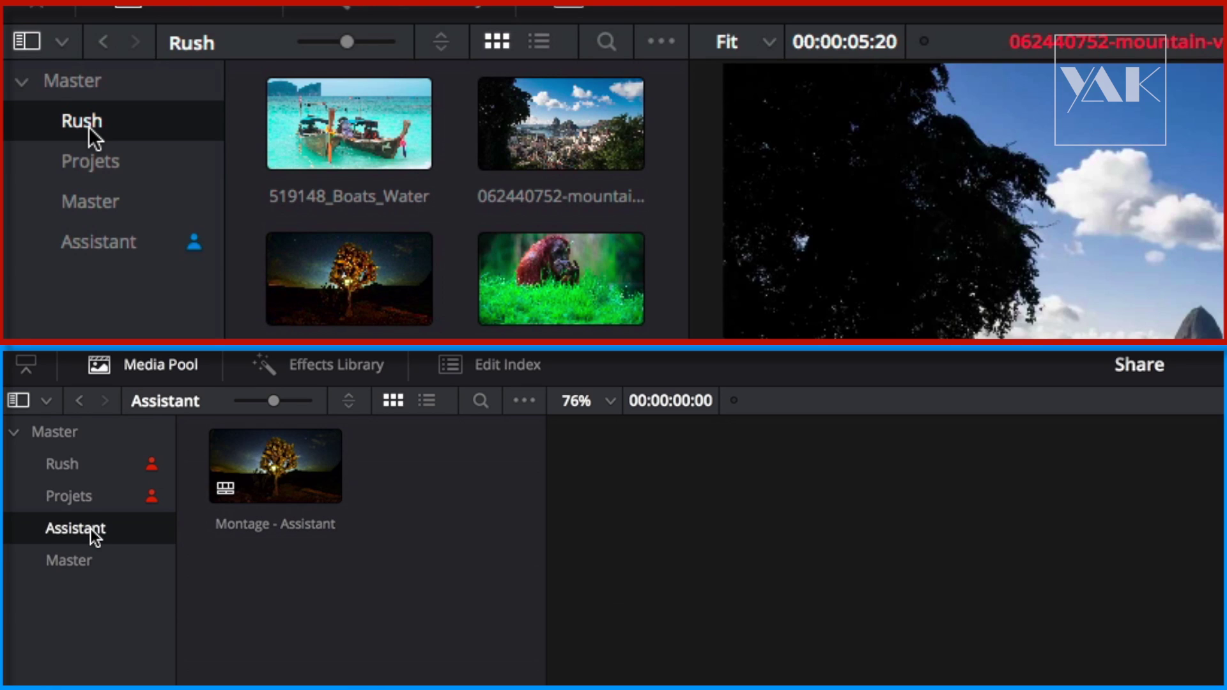
mouse_move(156, 255)
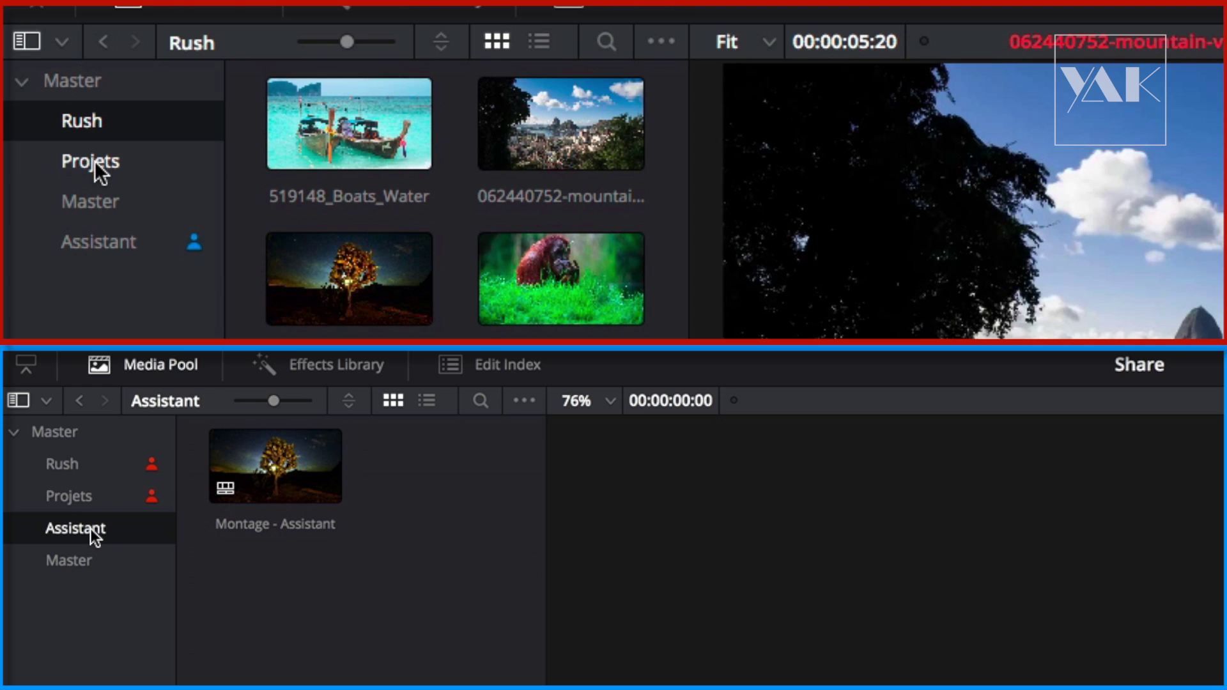
double_click(103, 129)
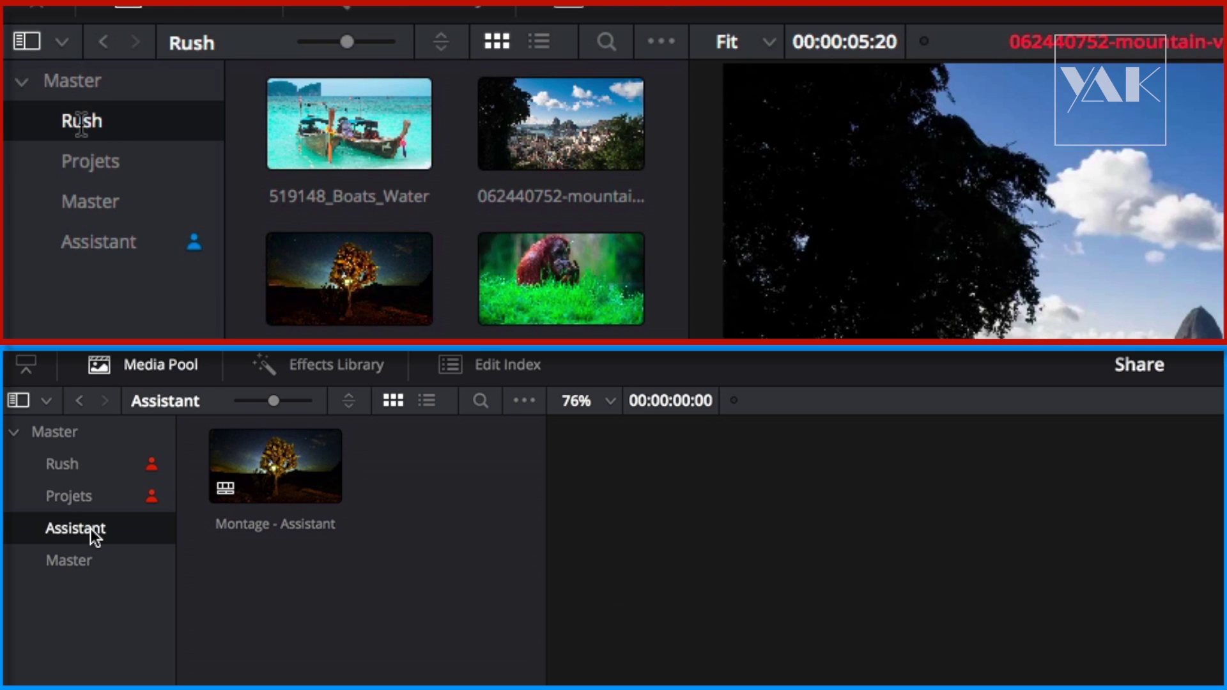
Duplicate the 519148_Boats_Water clip inside the Rush bin on the master station.
click(375, 165)
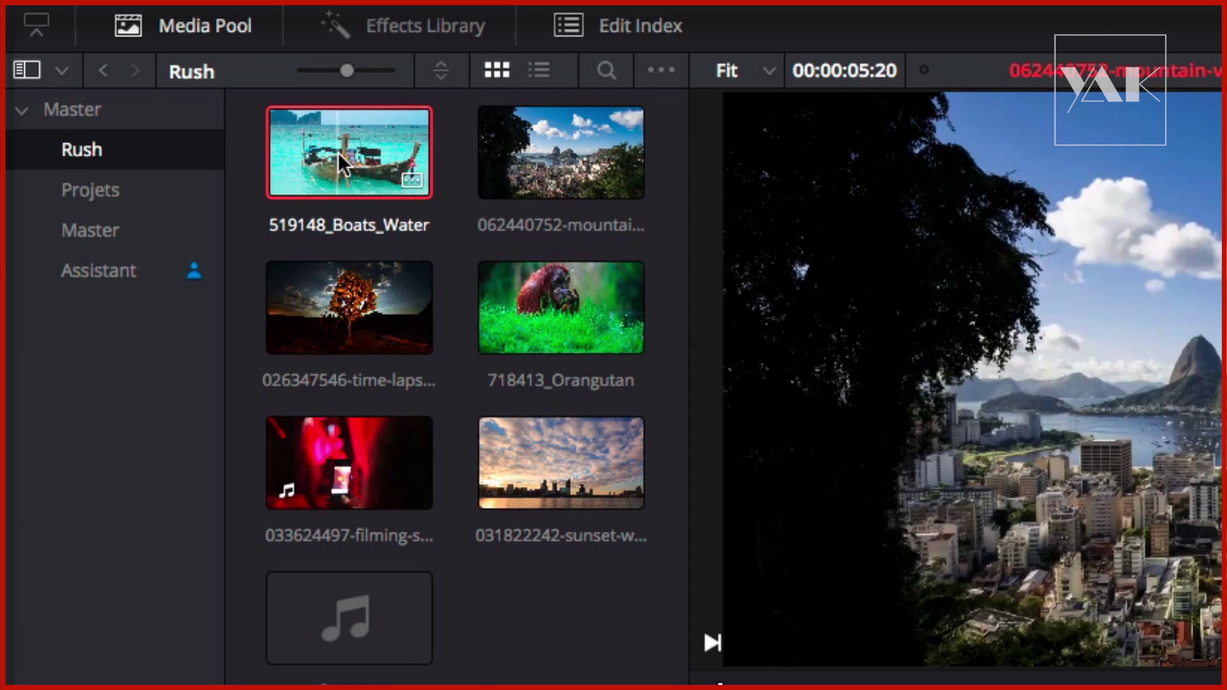
key(ctrl+v)
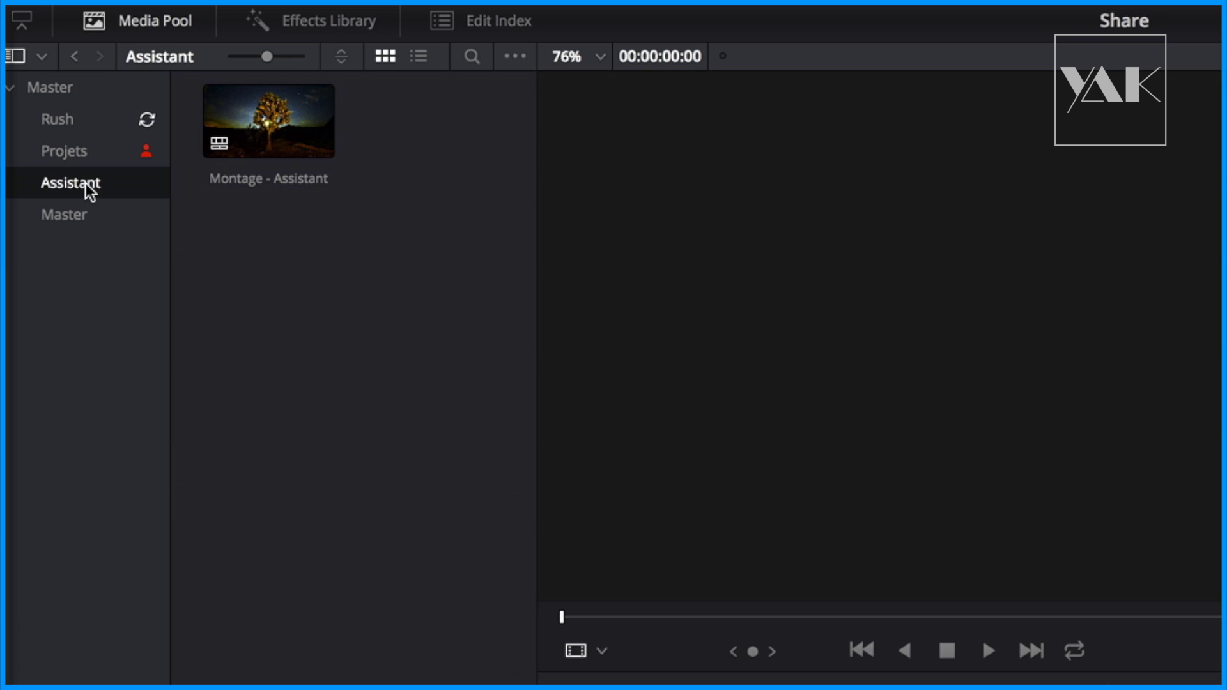
On the assistant station, refresh the Rush bin to load the master station's changes and return to the Assistant bin.
click(56, 121)
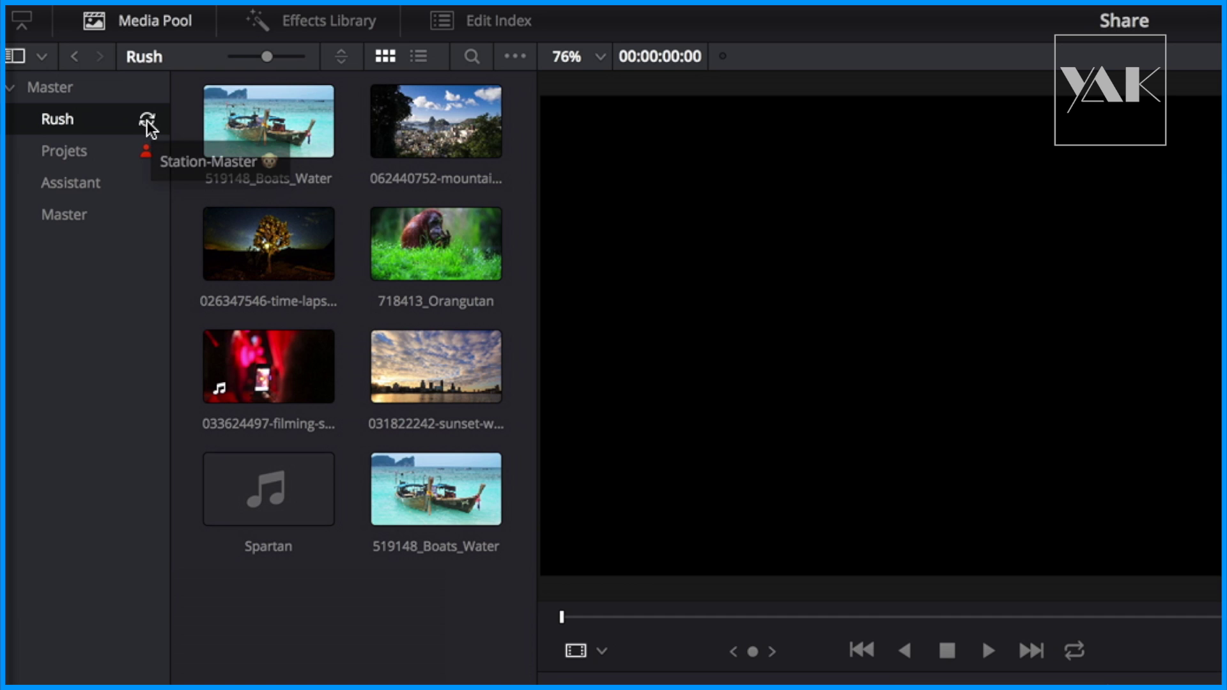
click(148, 122)
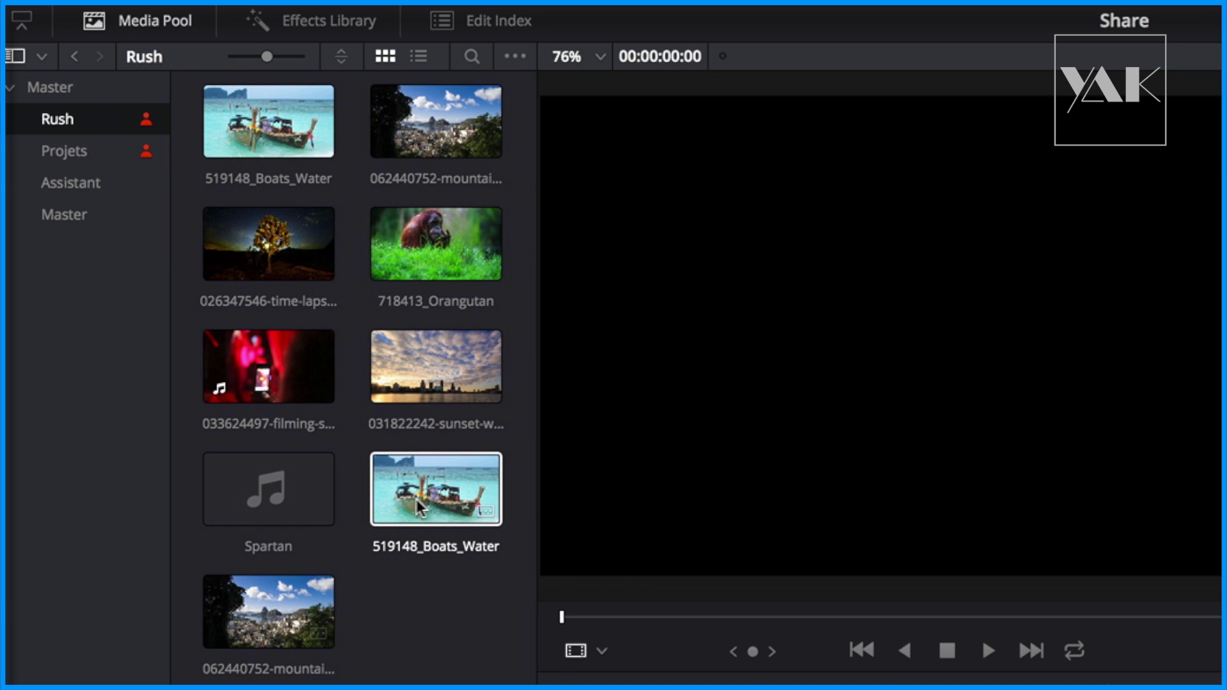
click(296, 626)
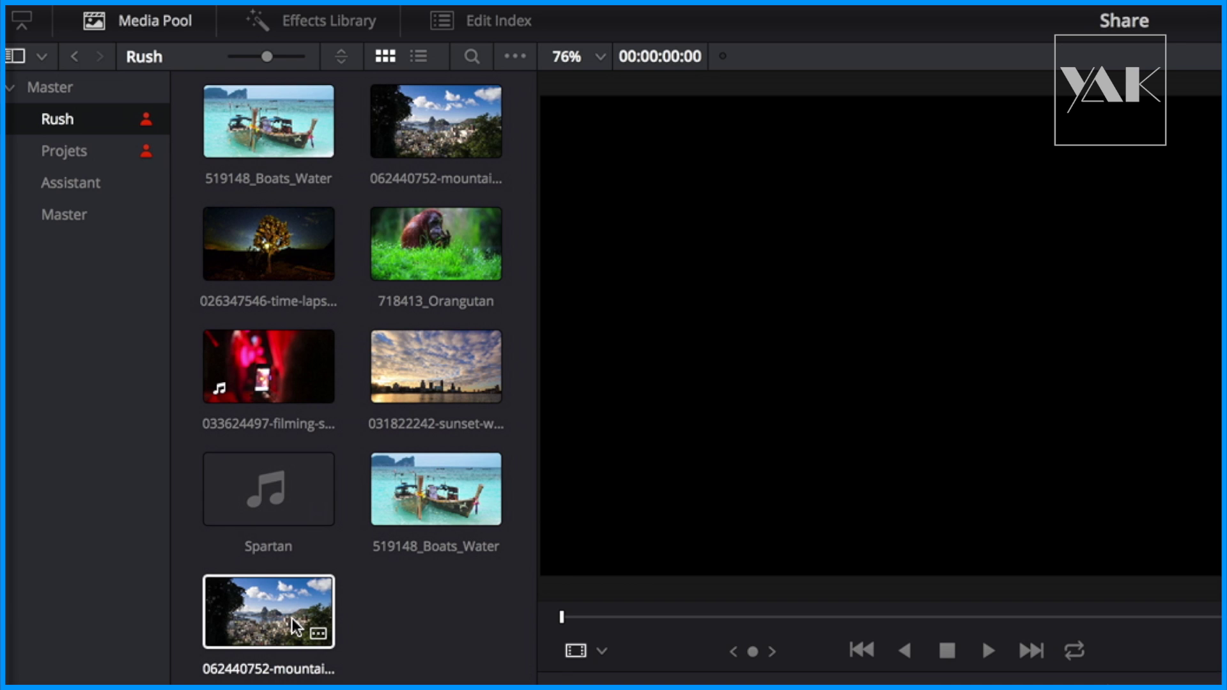
click(295, 627)
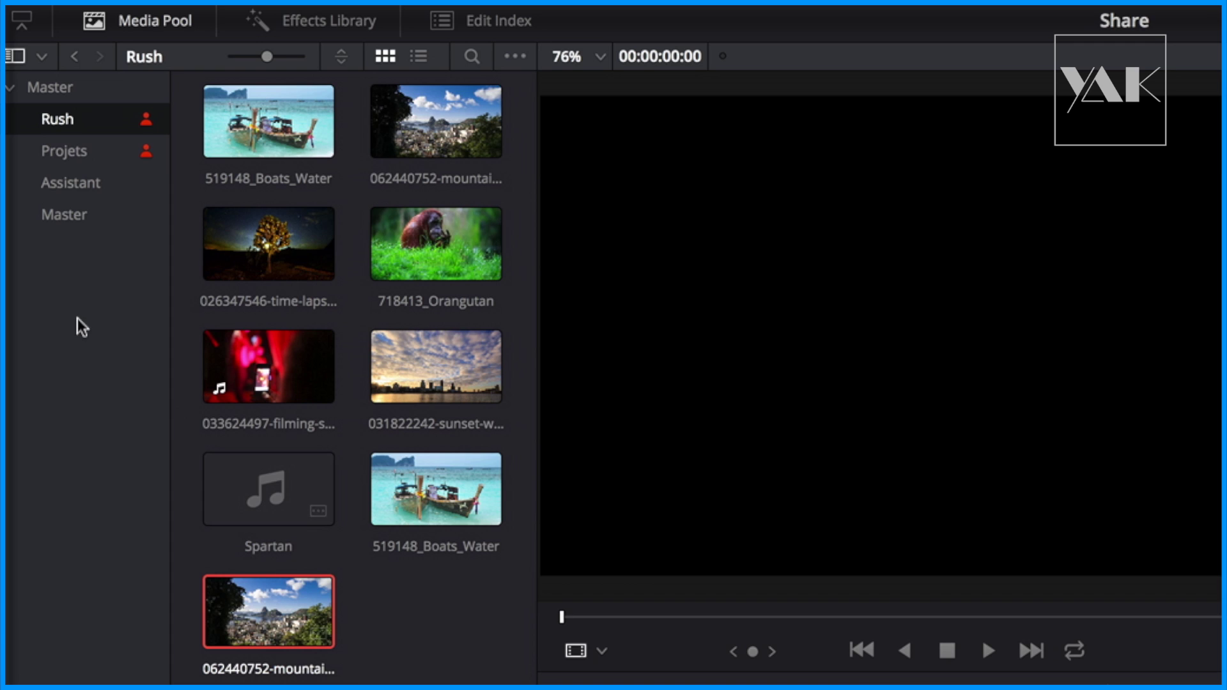
click(76, 185)
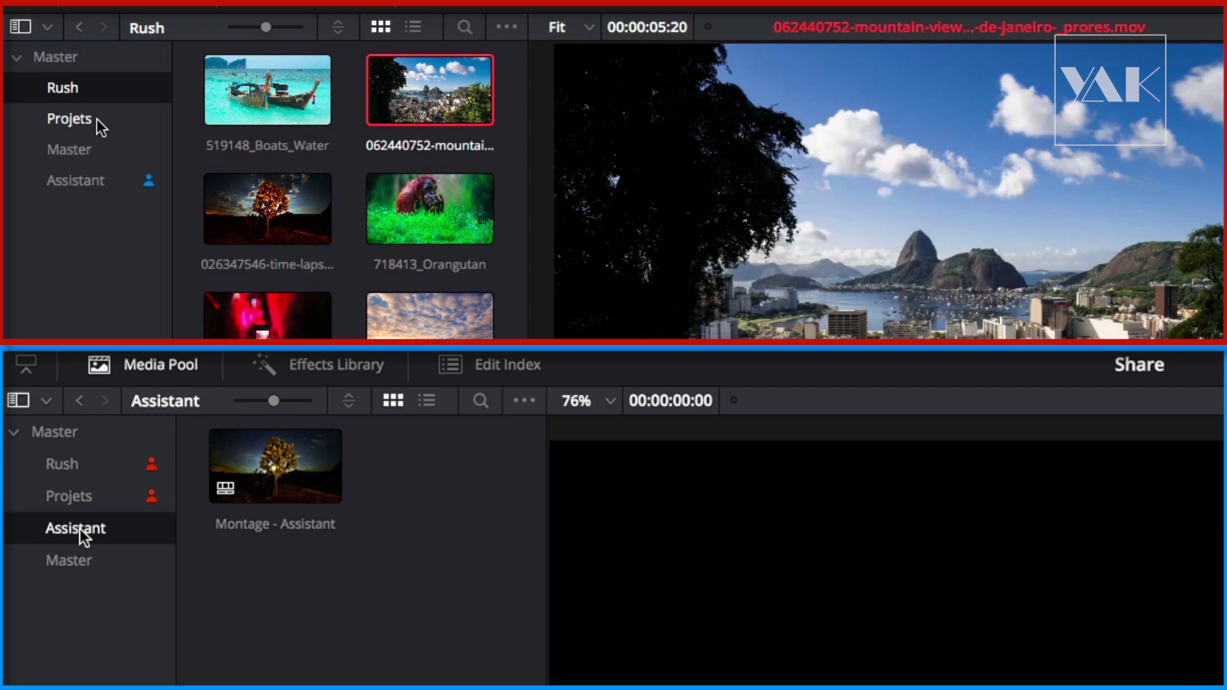
In the master station's project members list, try green as the Station-Master color and set it back to red.
mouse_move(149, 188)
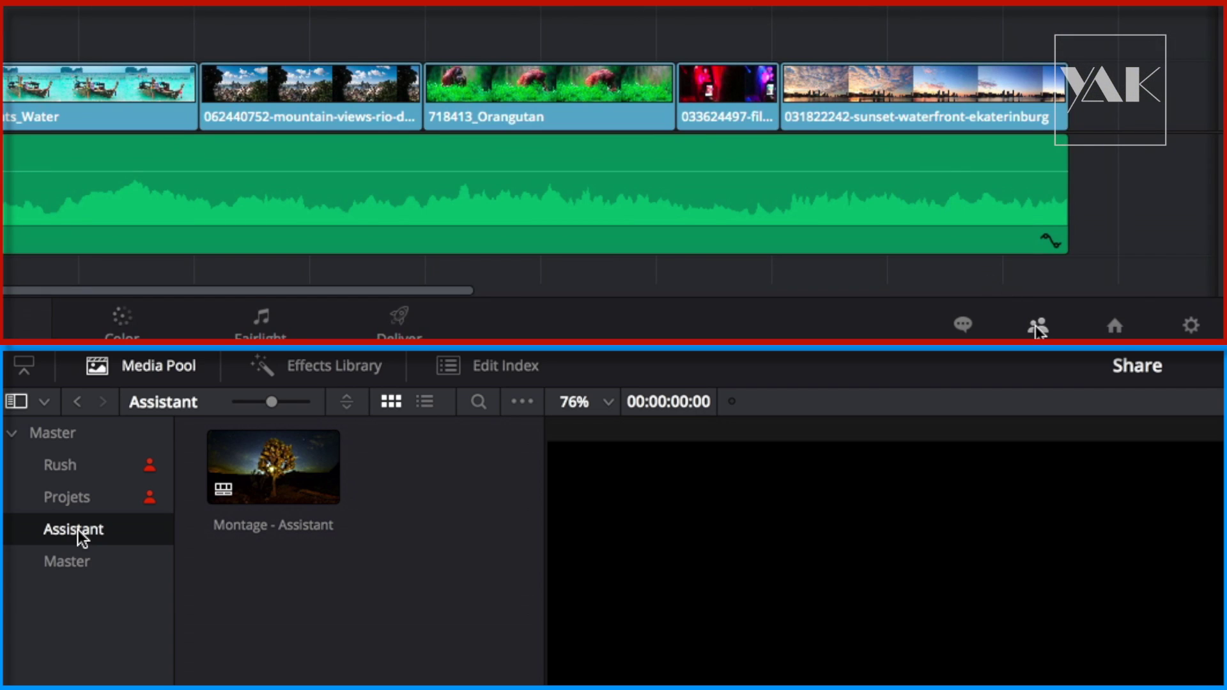
click(1039, 327)
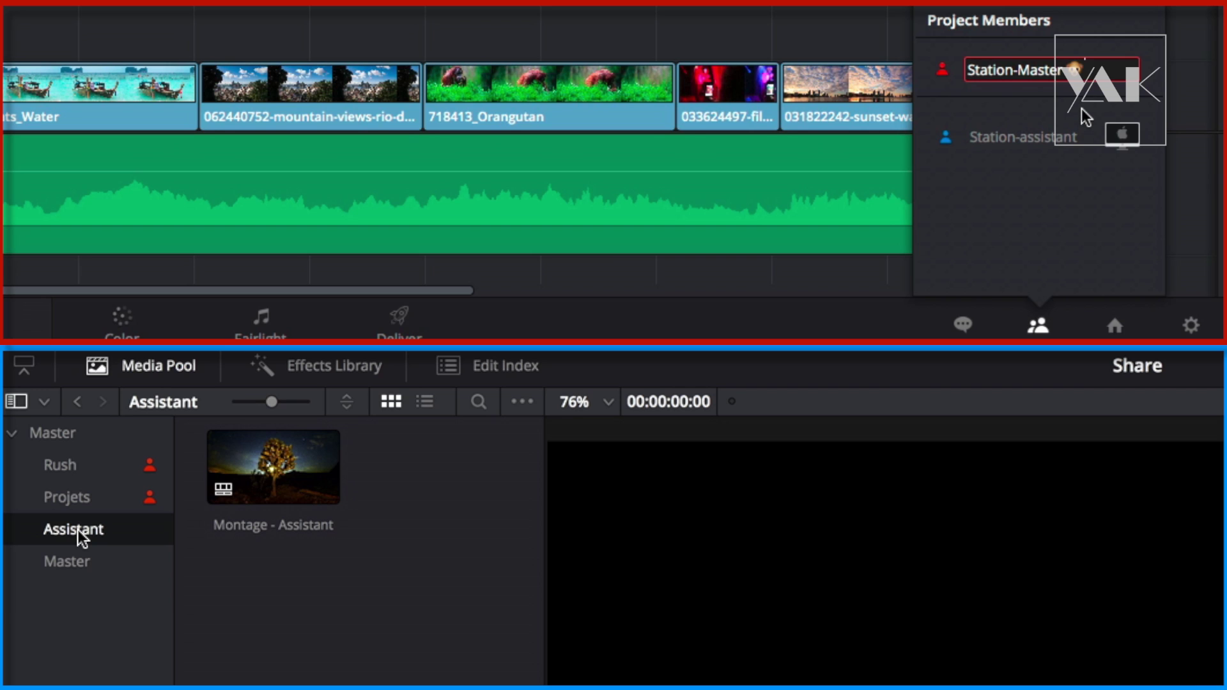
click(944, 69)
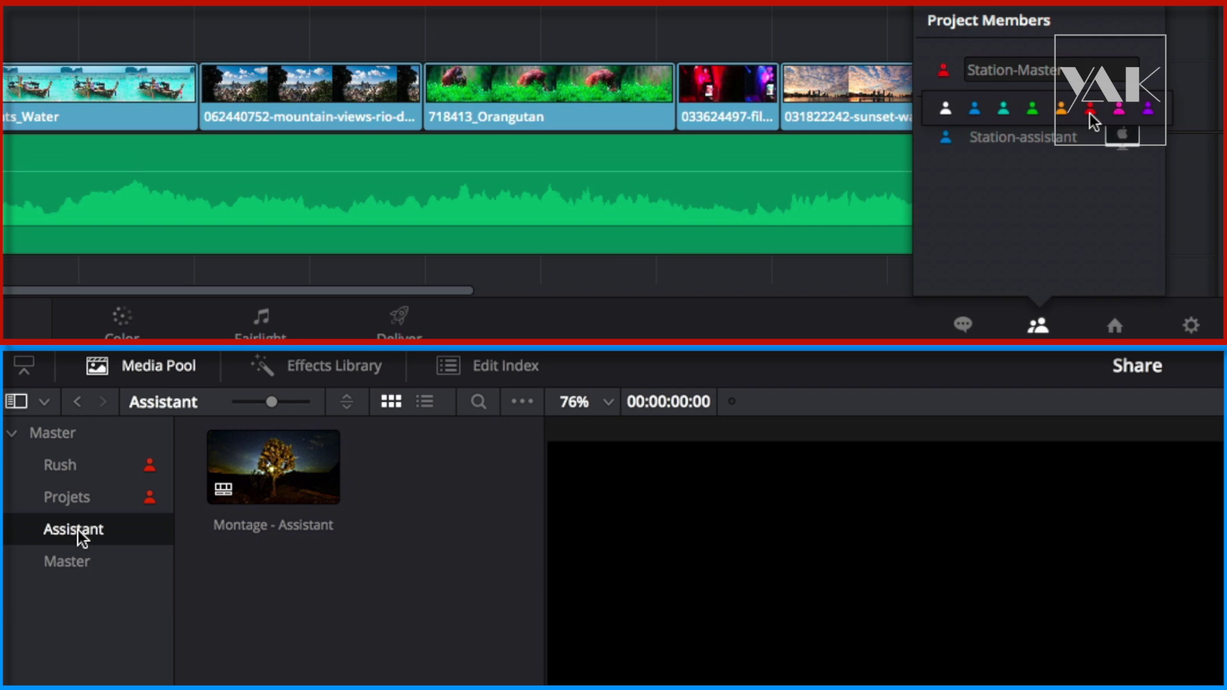
click(1033, 109)
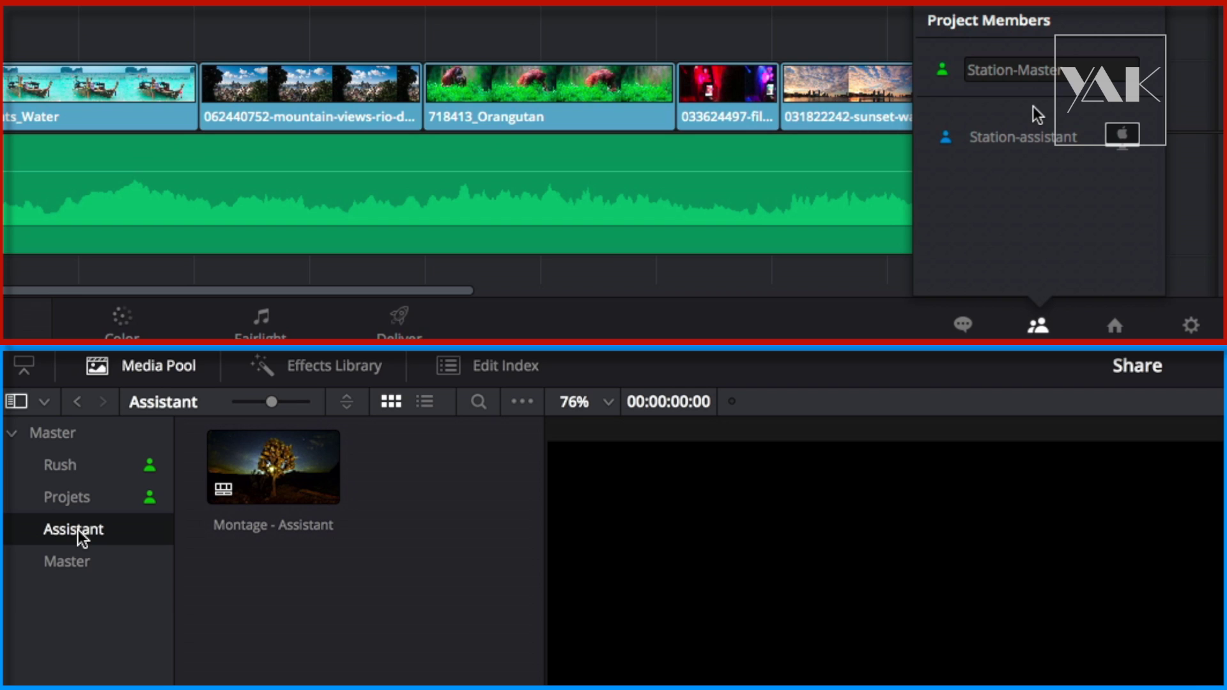
click(944, 72)
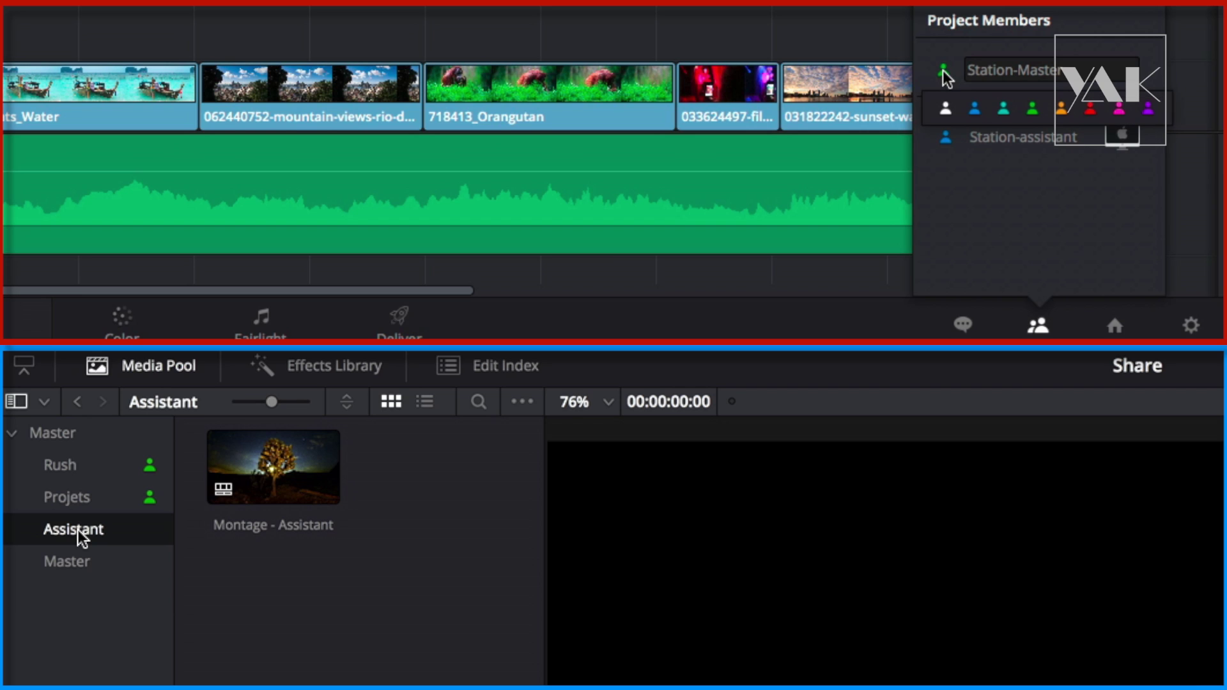
click(1091, 108)
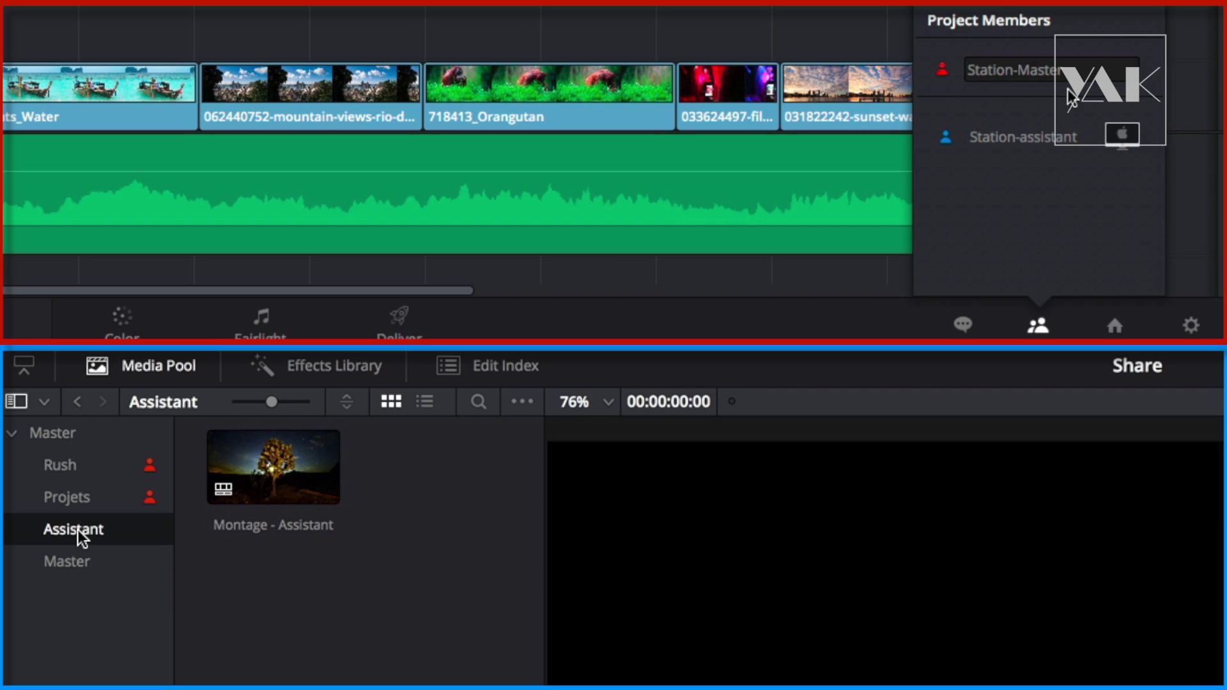
Add a clown face emoji after the Station-Master name in the master station's project members list and close the character viewer.
click(1068, 69)
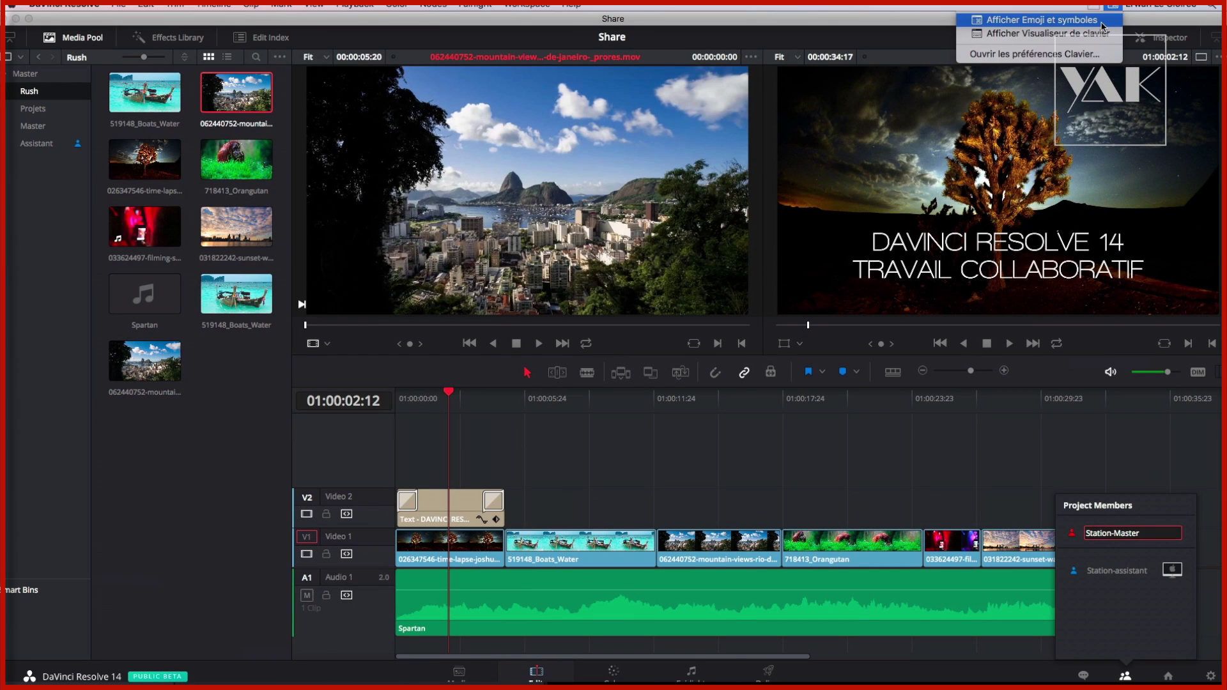
click(1102, 23)
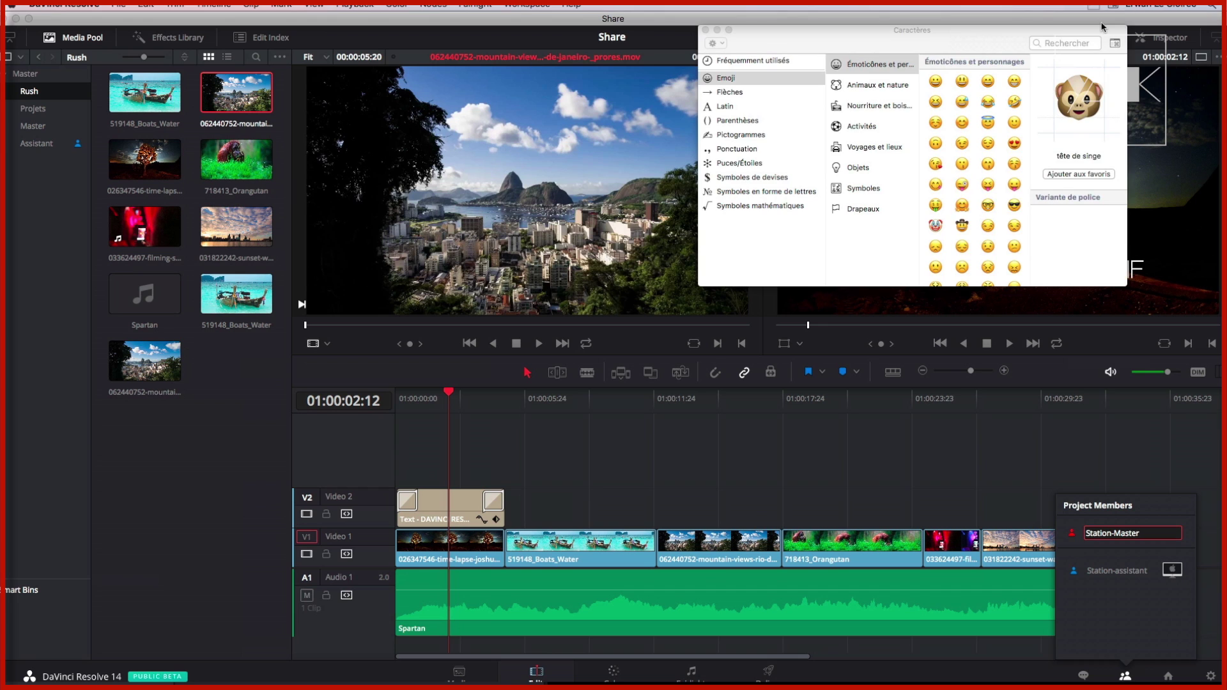
click(961, 127)
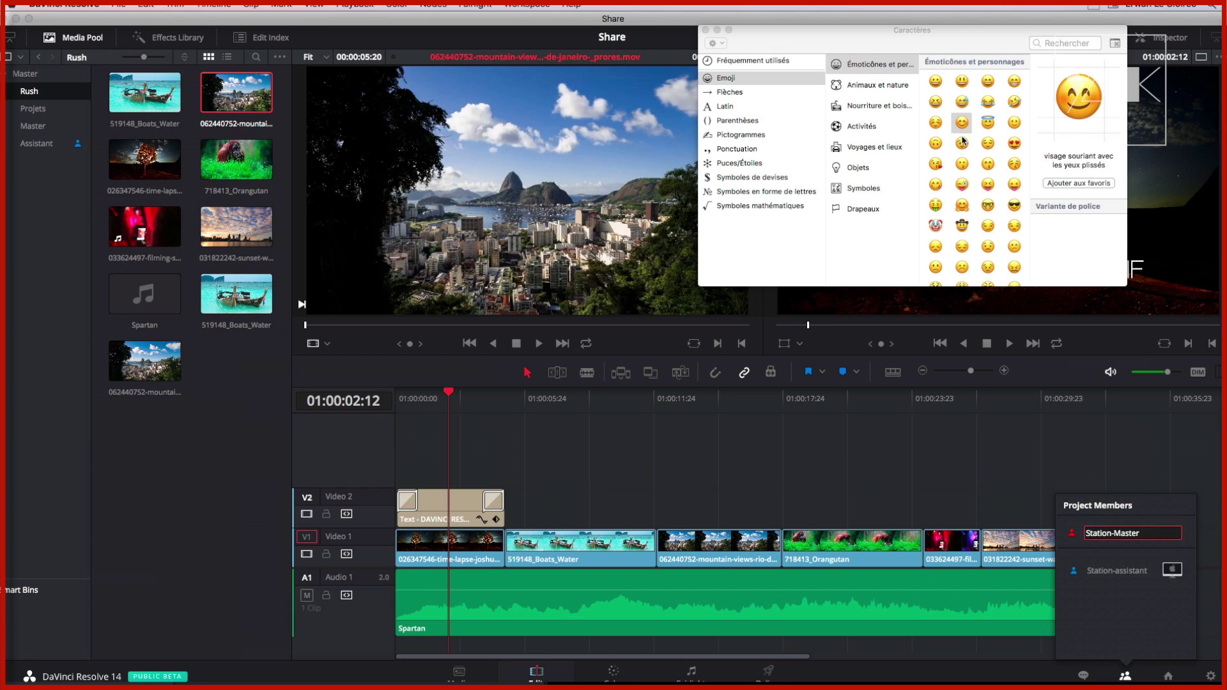
scroll(948, 200, down, 2)
drag(937, 185, 1158, 532)
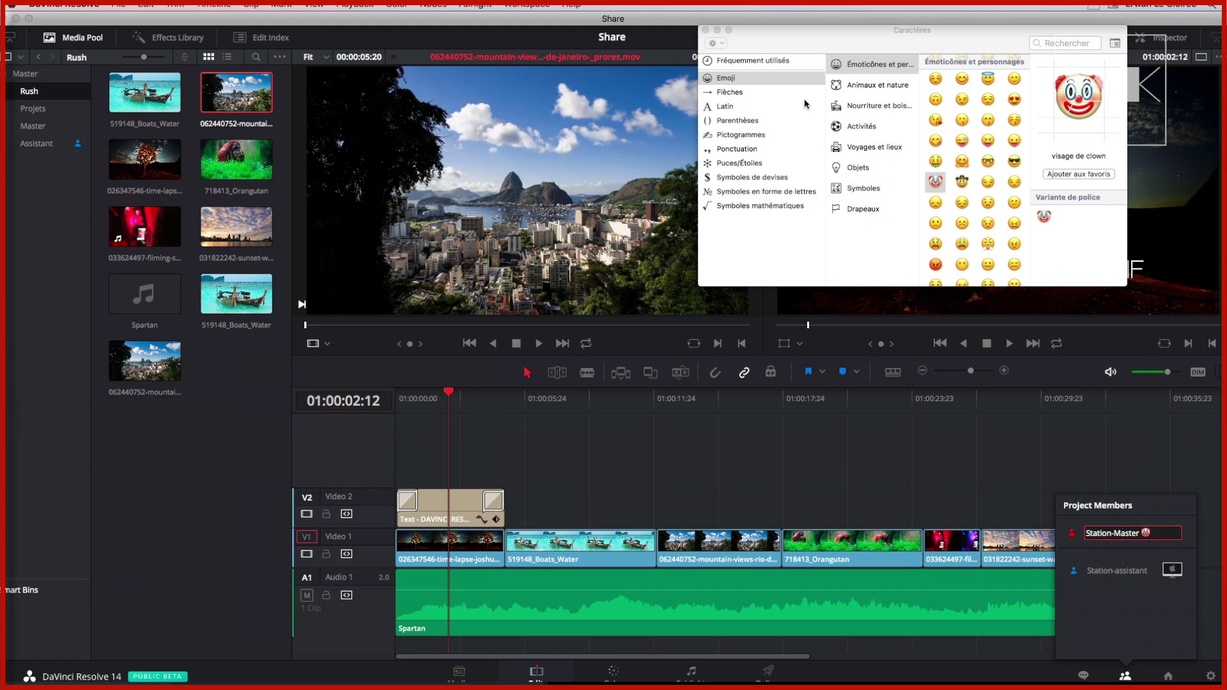
click(705, 30)
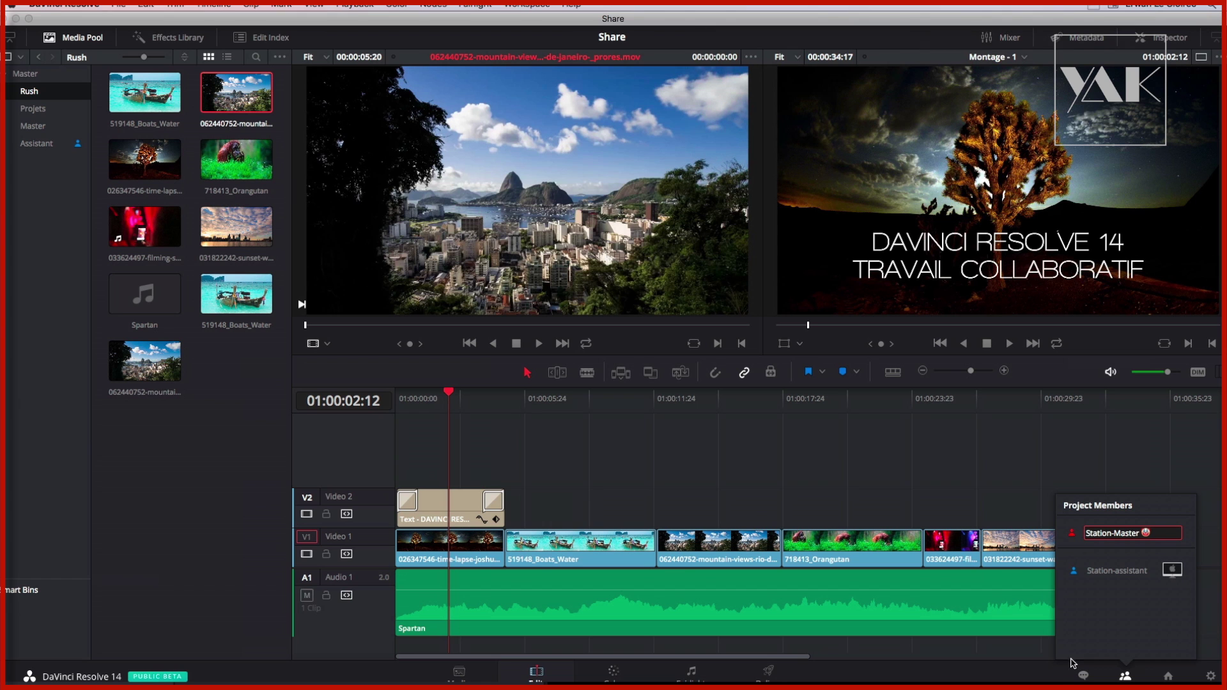
From the master station, send "Peux tu me creer un chutier des rushs du jour" in the Collaboration Chat.
click(1083, 676)
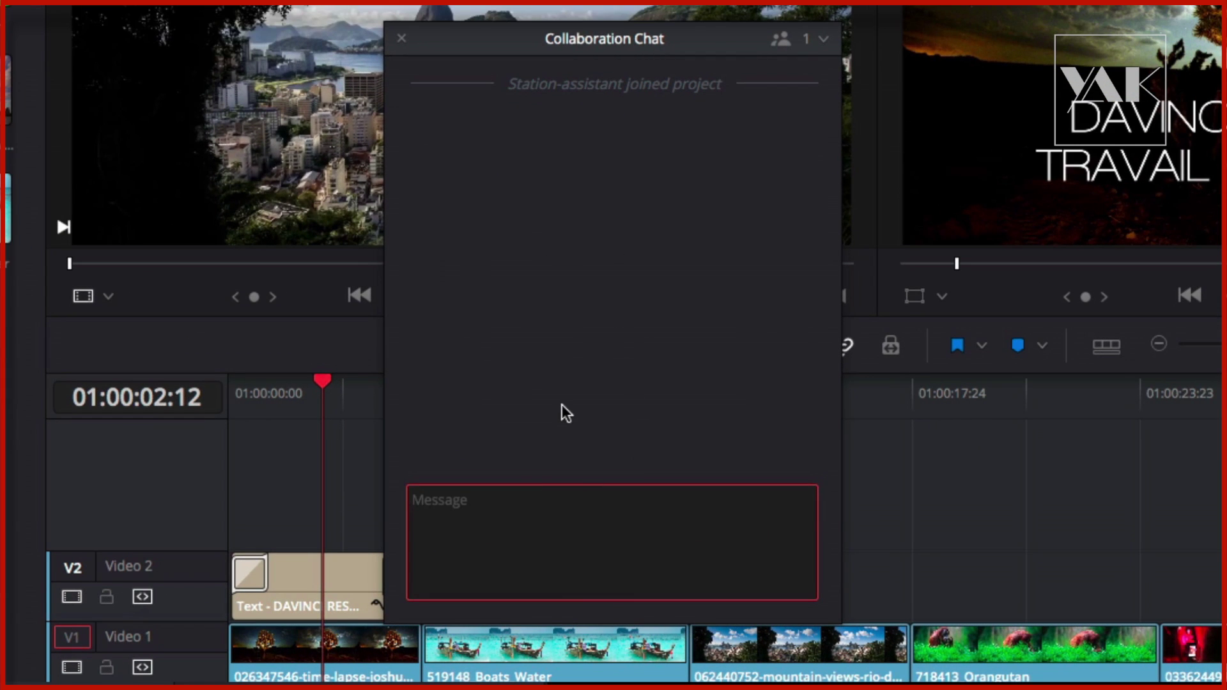
click(824, 39)
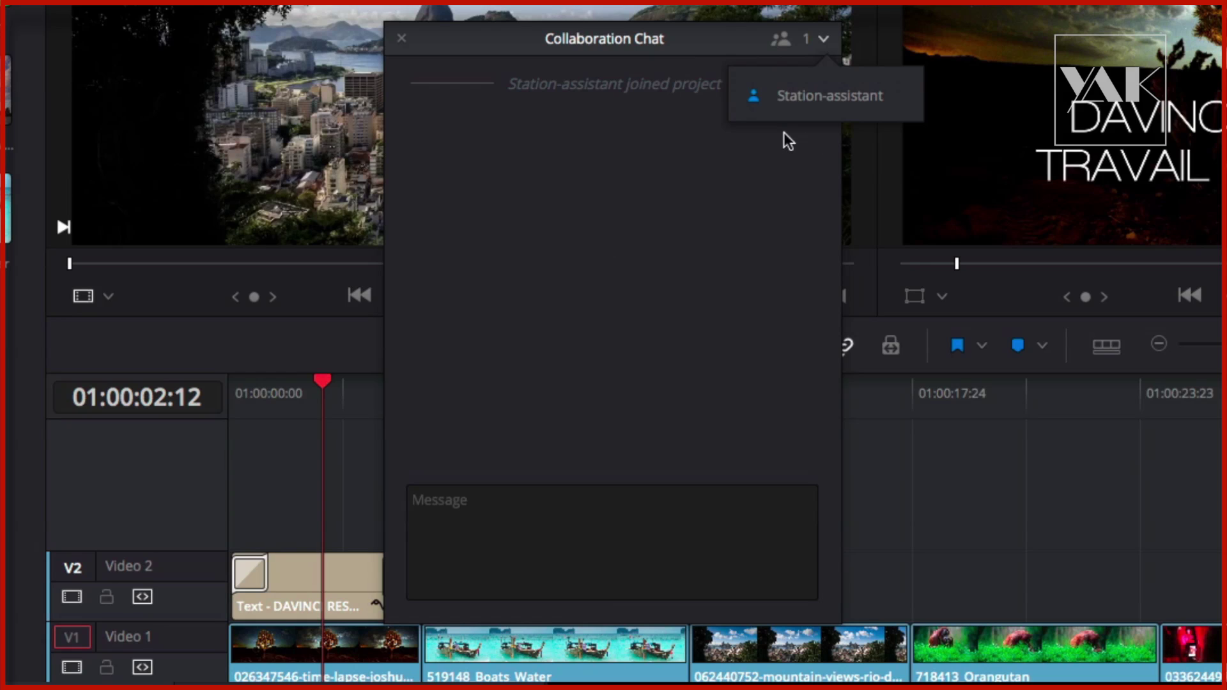
click(498, 514)
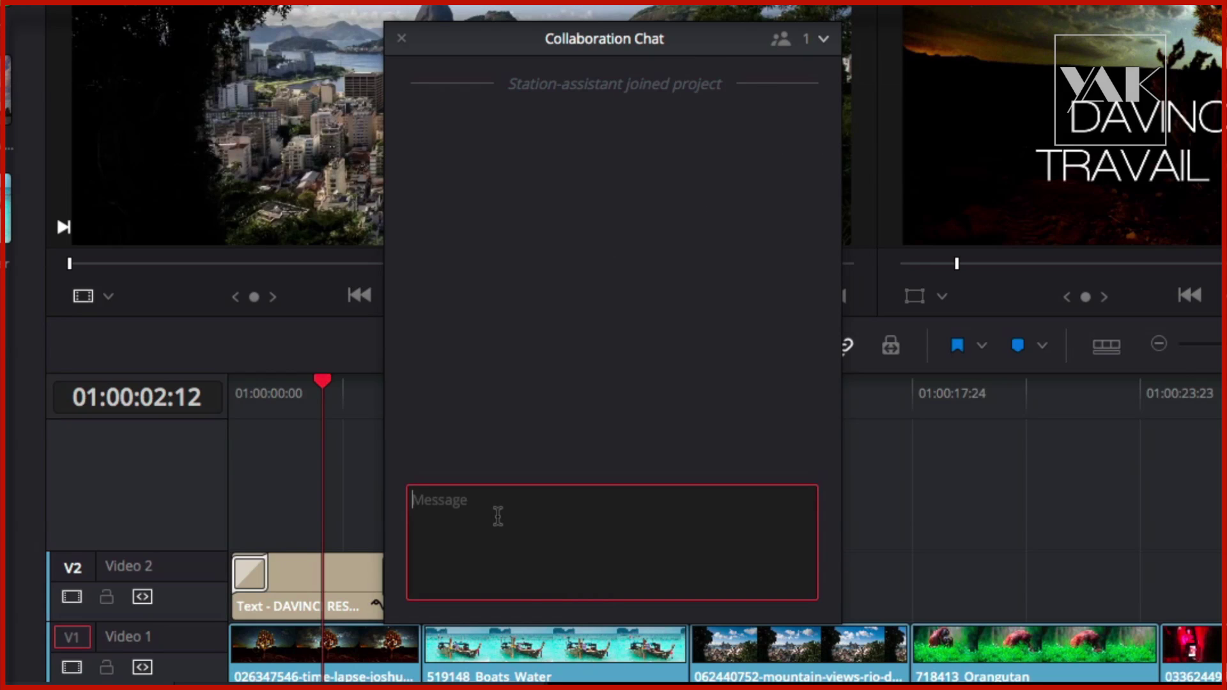
text(Peux tu me creer un chu)
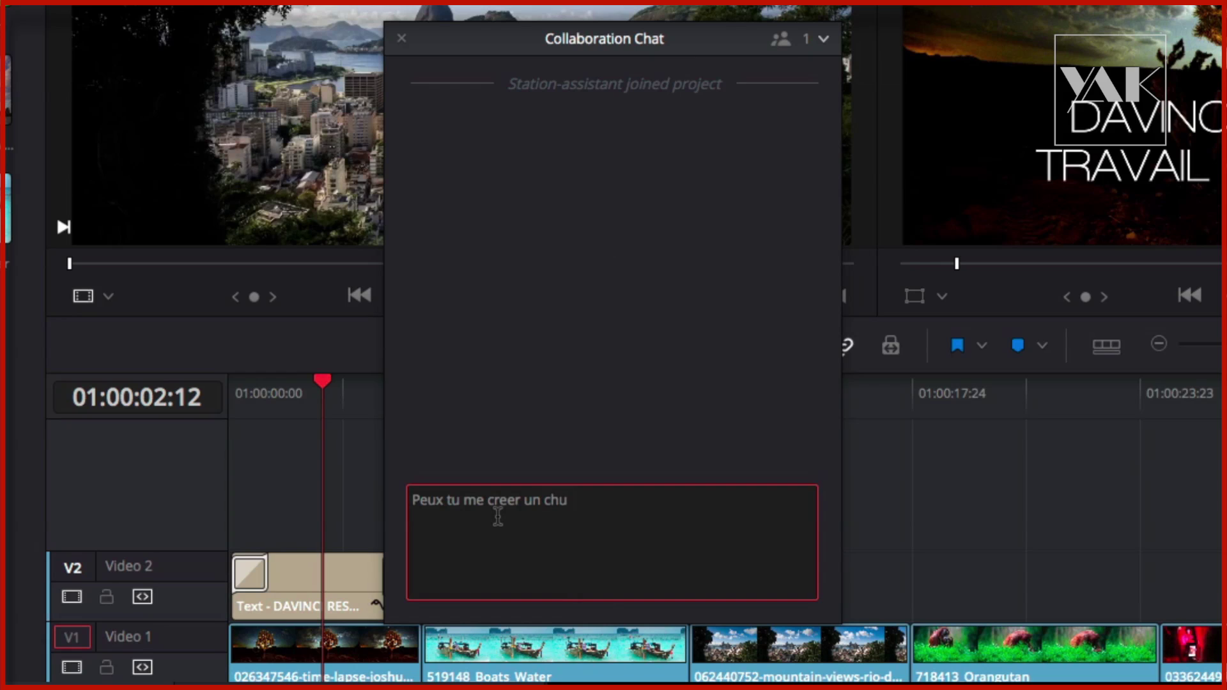
text(tier des rushs du jour)
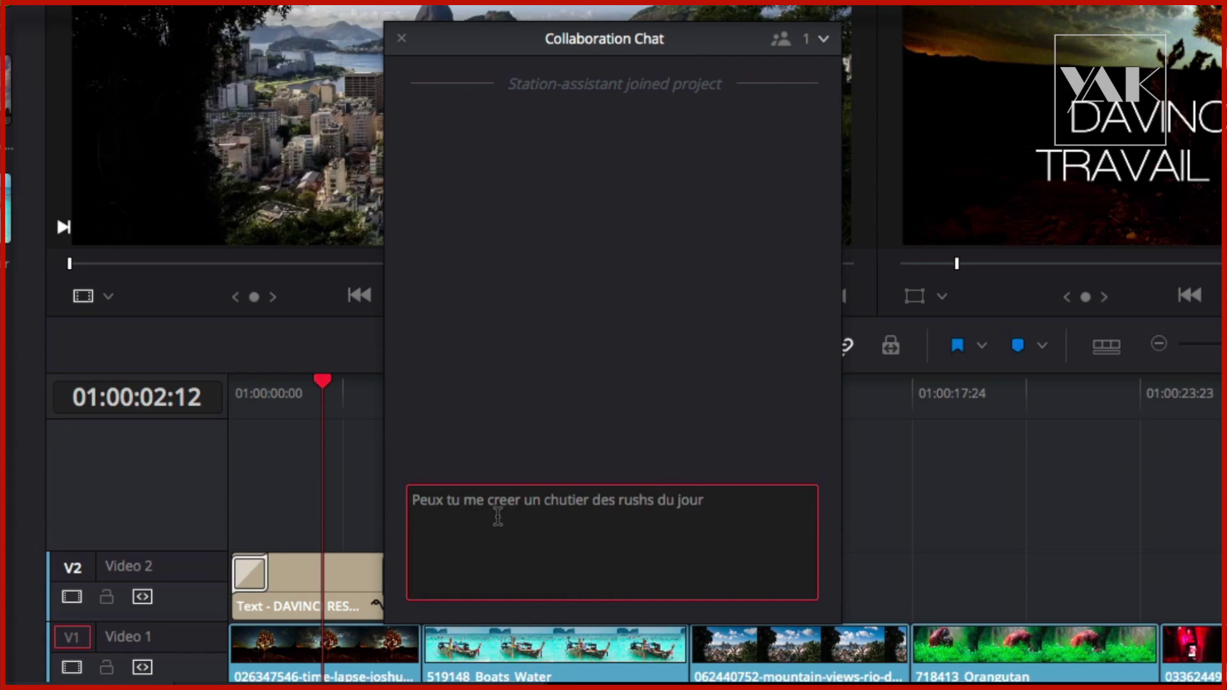
key(Return)
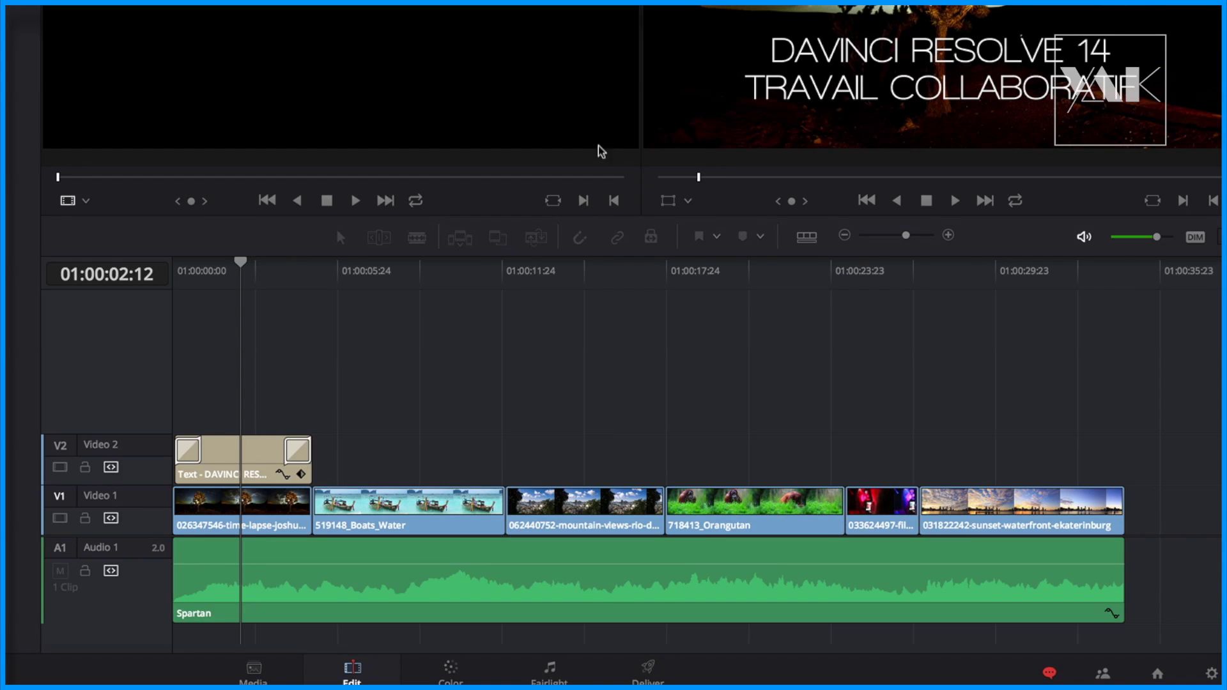
Reply "oui bien sur" in the assistant station's Collaboration Chat and check the chat's member list on the master station.
click(1049, 674)
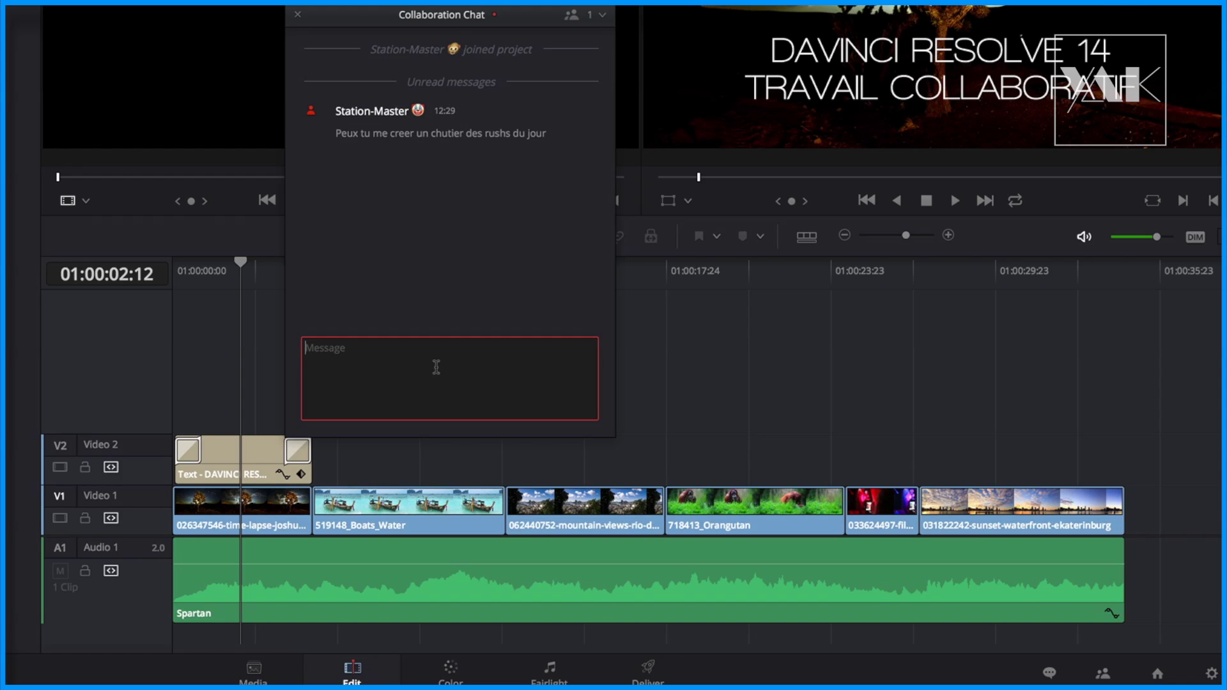
text(oui bien sur)
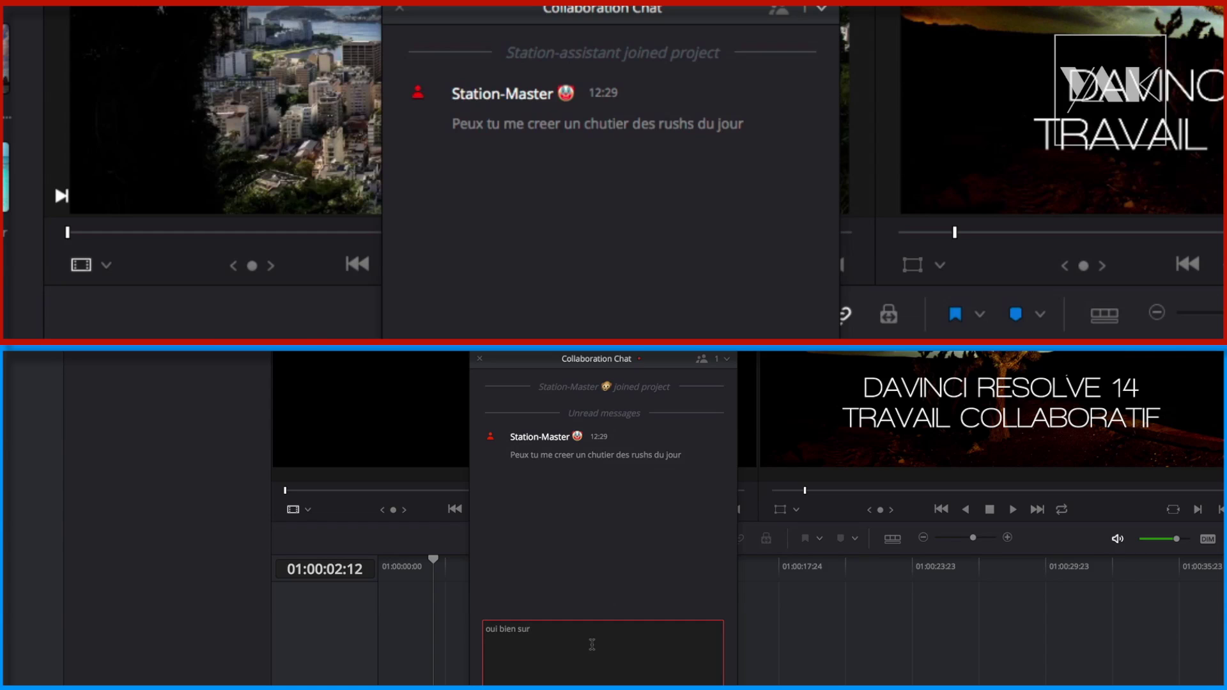
key(Return)
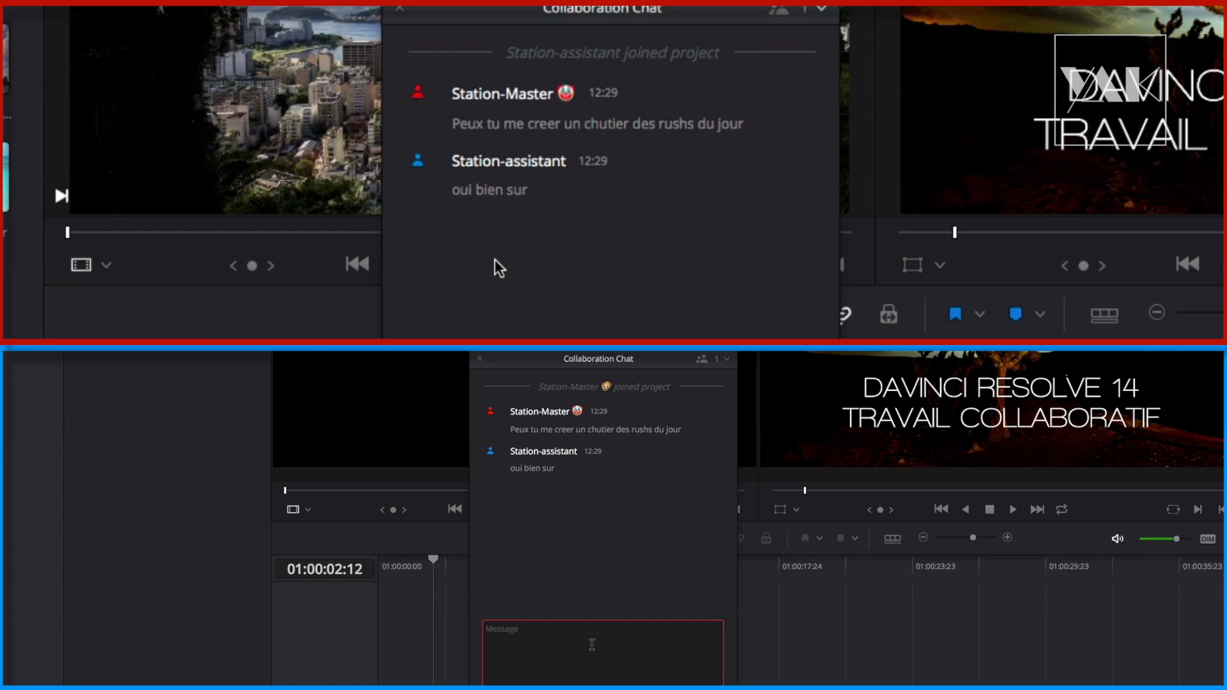
click(822, 9)
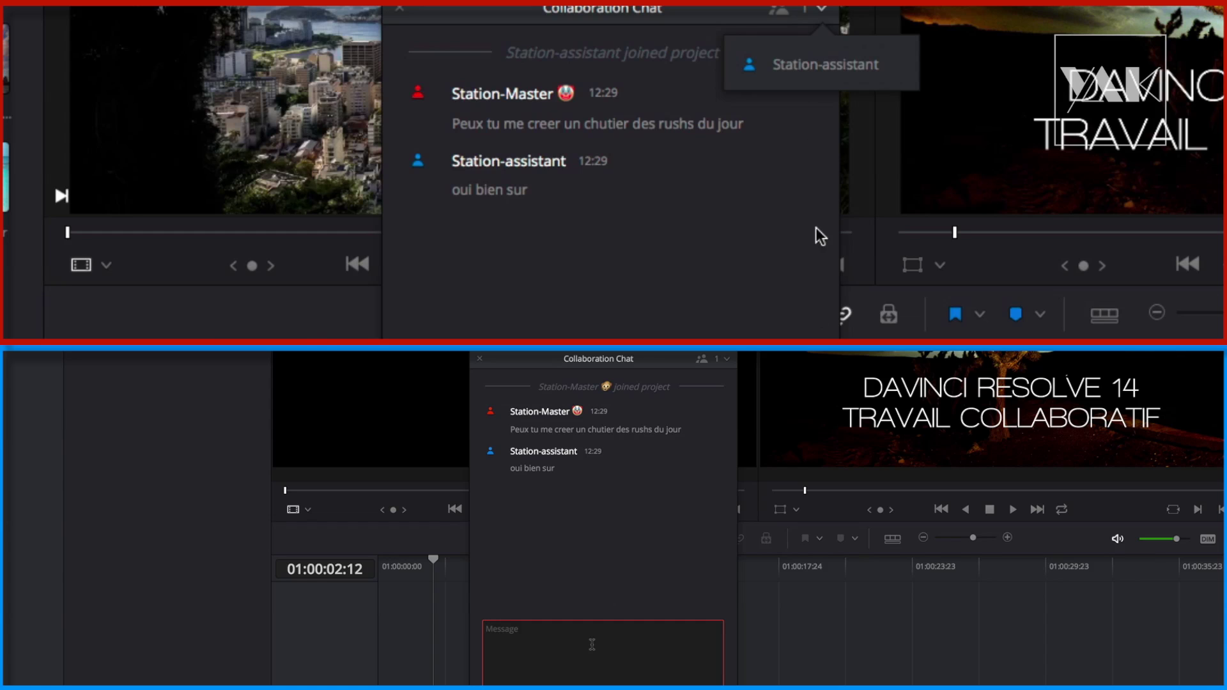
click(696, 245)
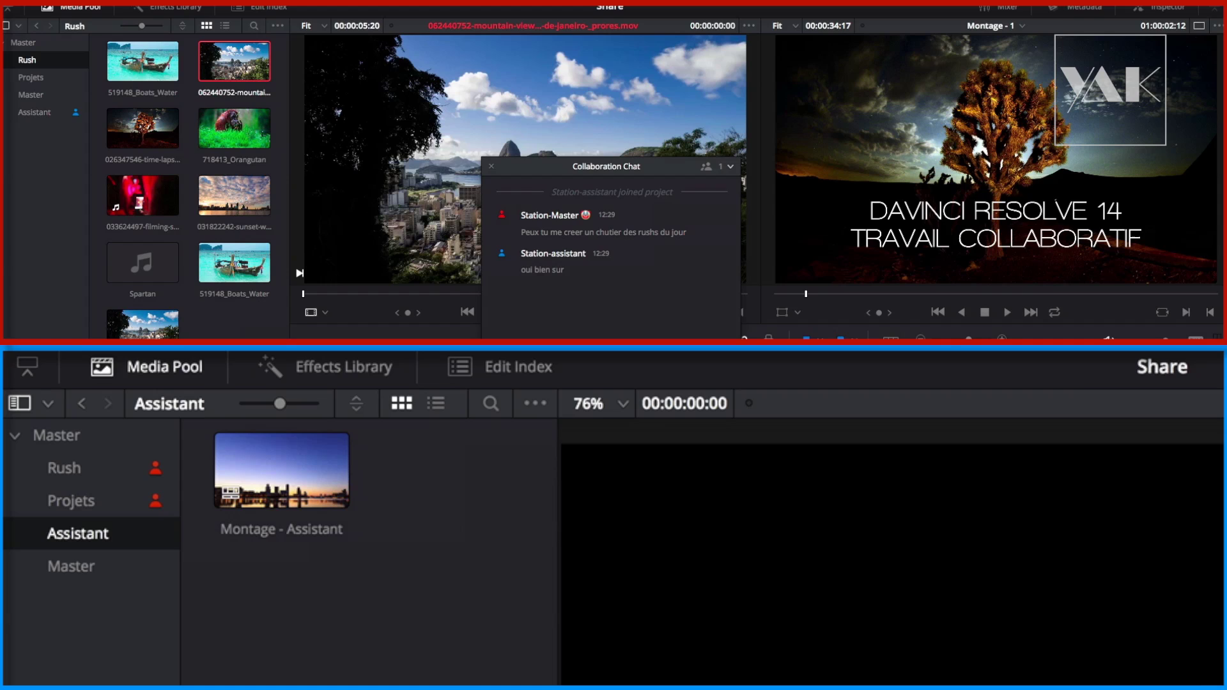
Create a bin named Jour1 on the assistant station, then close the master station's chat and refresh its Master bin.
key(ctrl+shift+n)
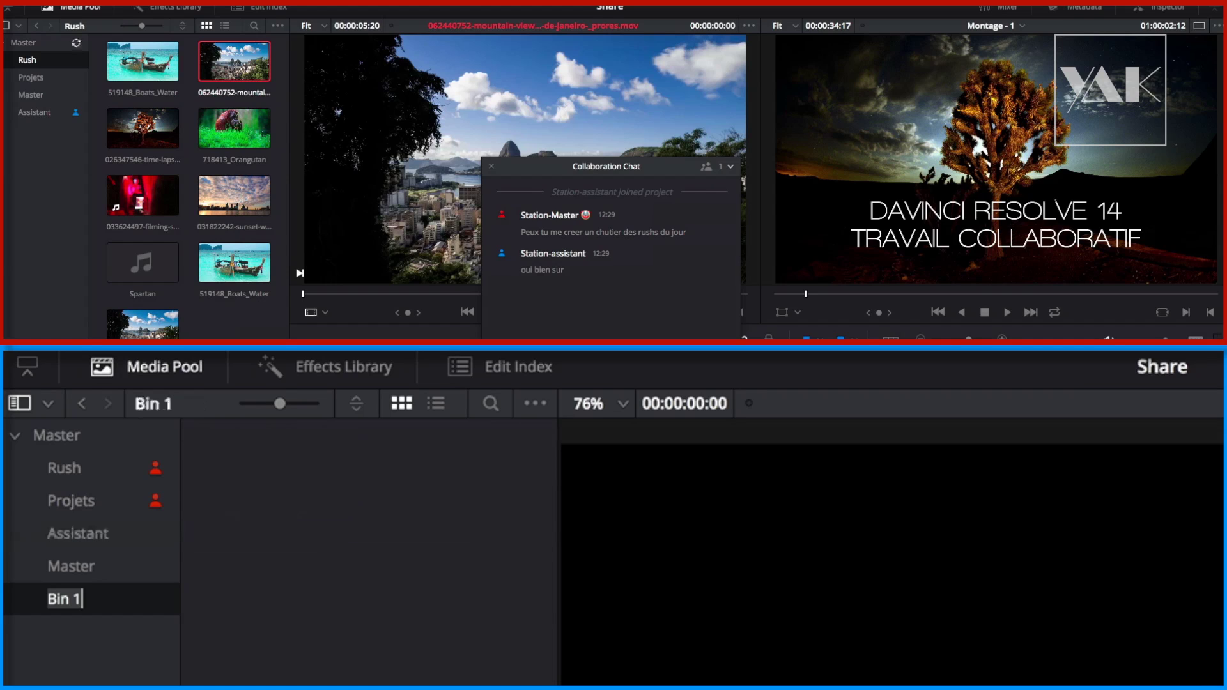
text(Jour1)
key(Return)
click(490, 166)
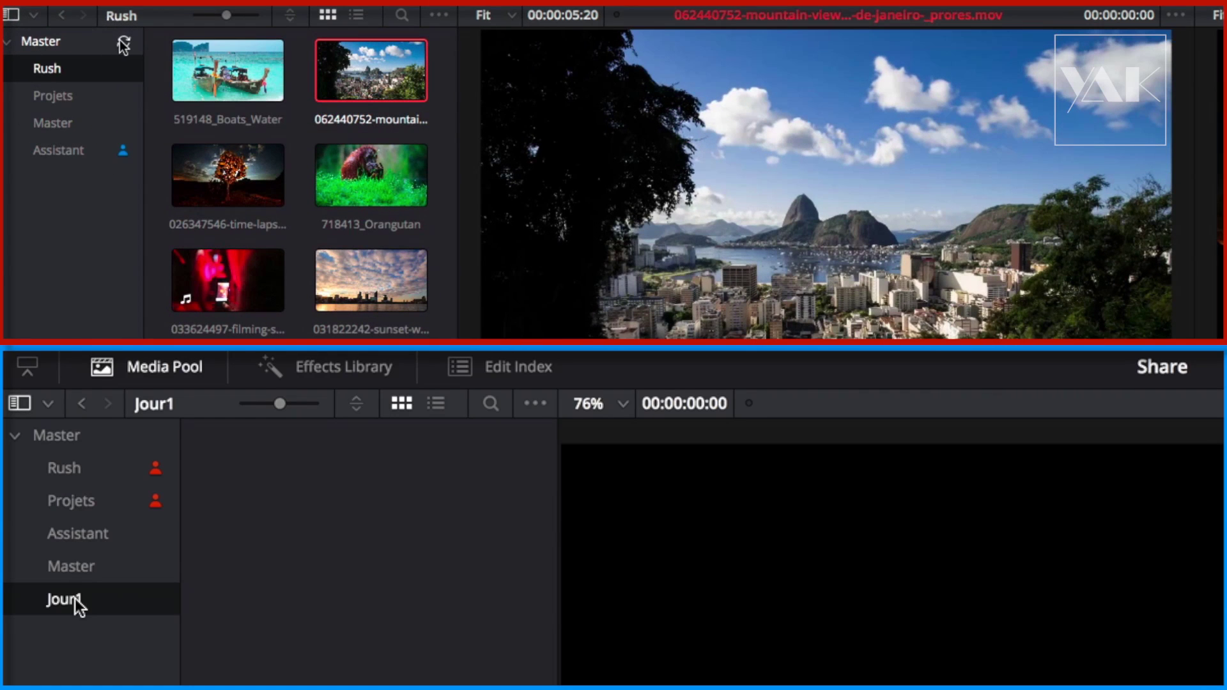
click(124, 45)
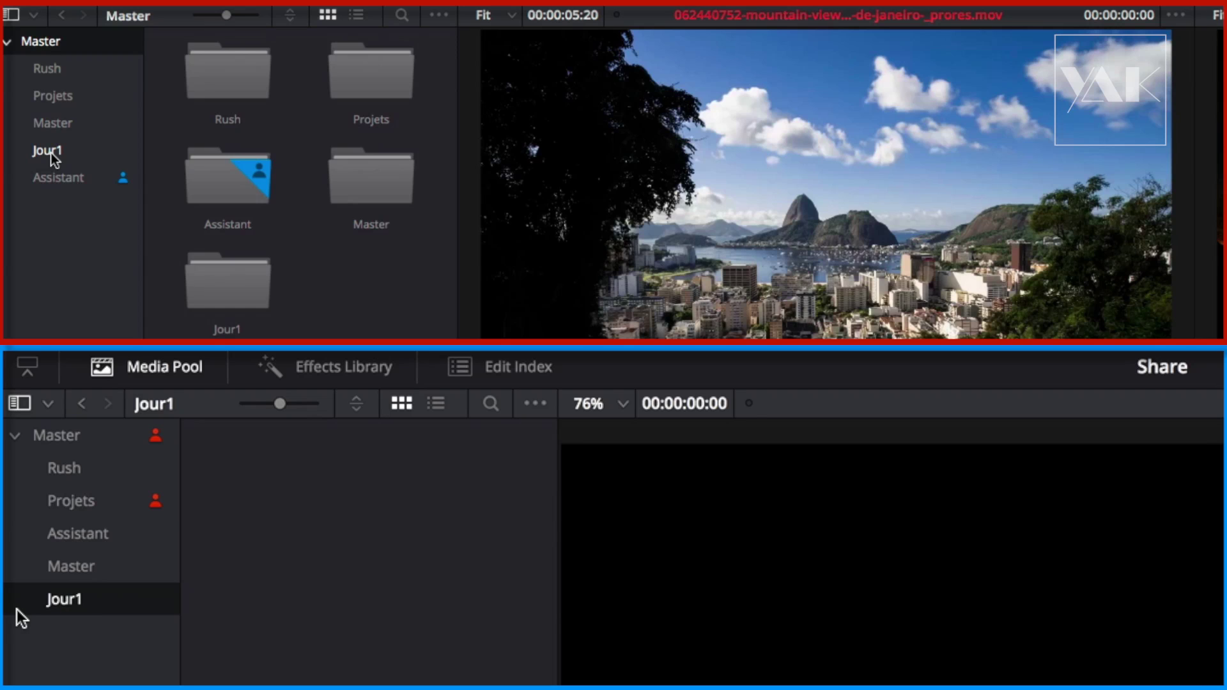
Create a timeline named jour1 in the assistant station's Jour1 bin and refresh that bin on the master station.
right_click(293, 642)
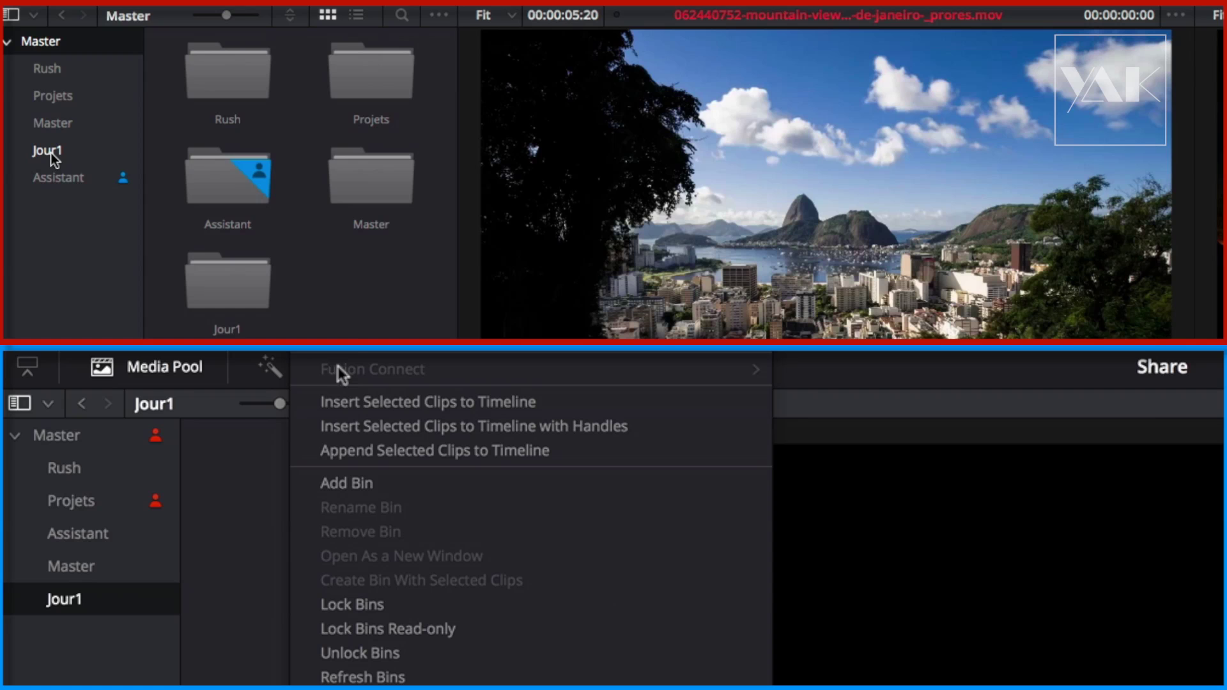
mouse_move(356, 354)
key(Escape)
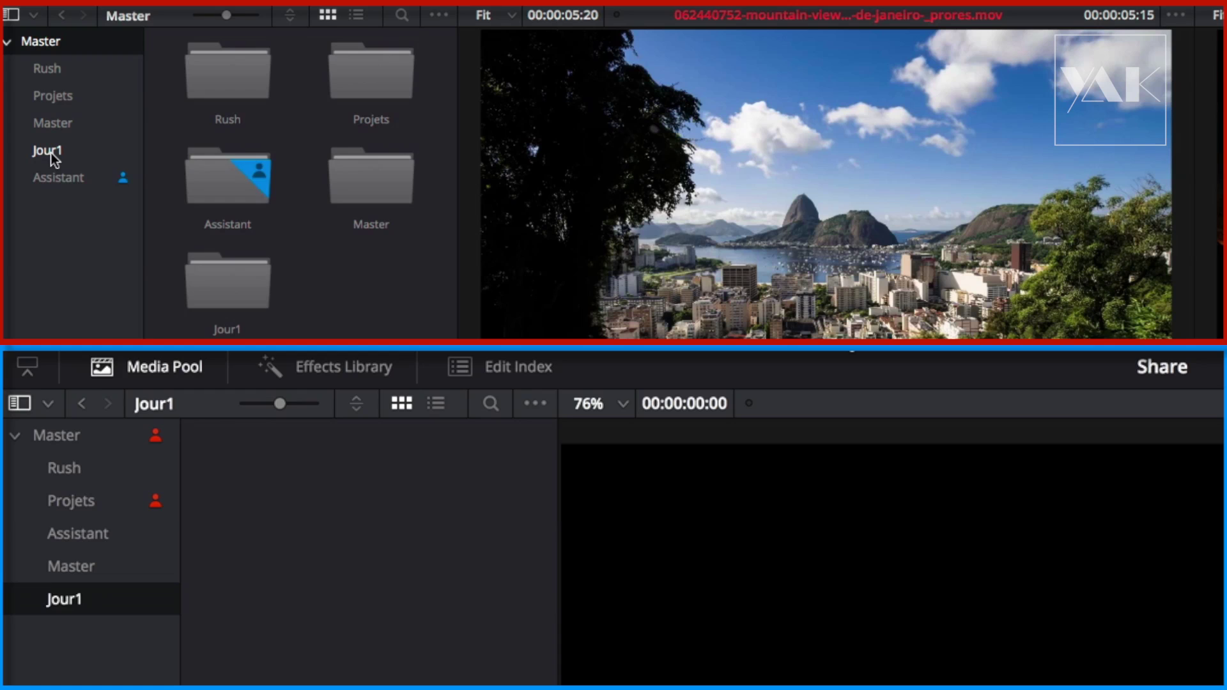
click(124, 151)
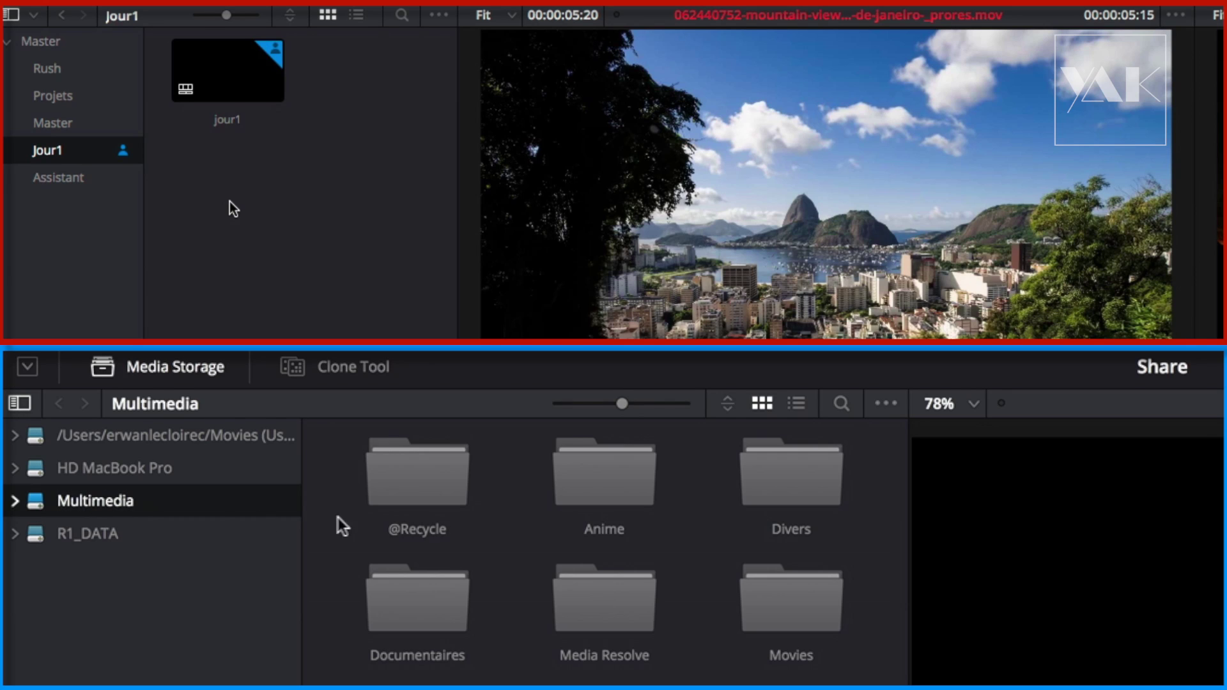
Add the 718413_Orangutan clip from the Media Resolve folder to the assistant station's Jour1 bin and refresh that bin on the master station.
click(604, 618)
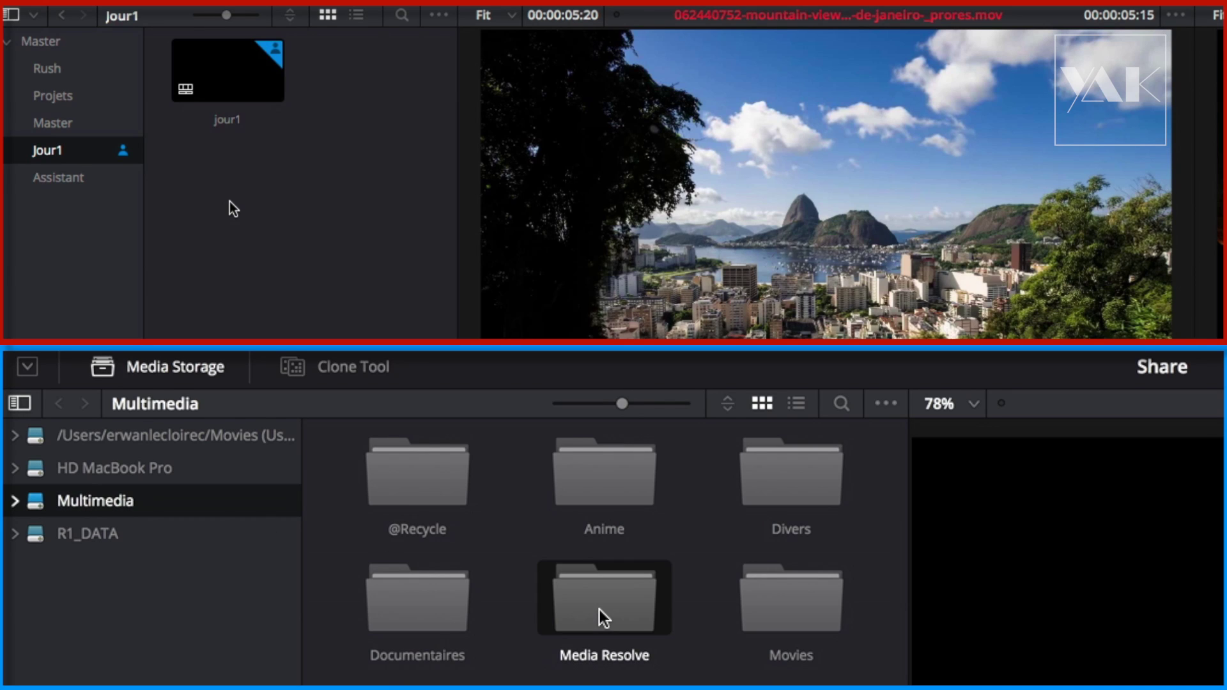
double_click(604, 618)
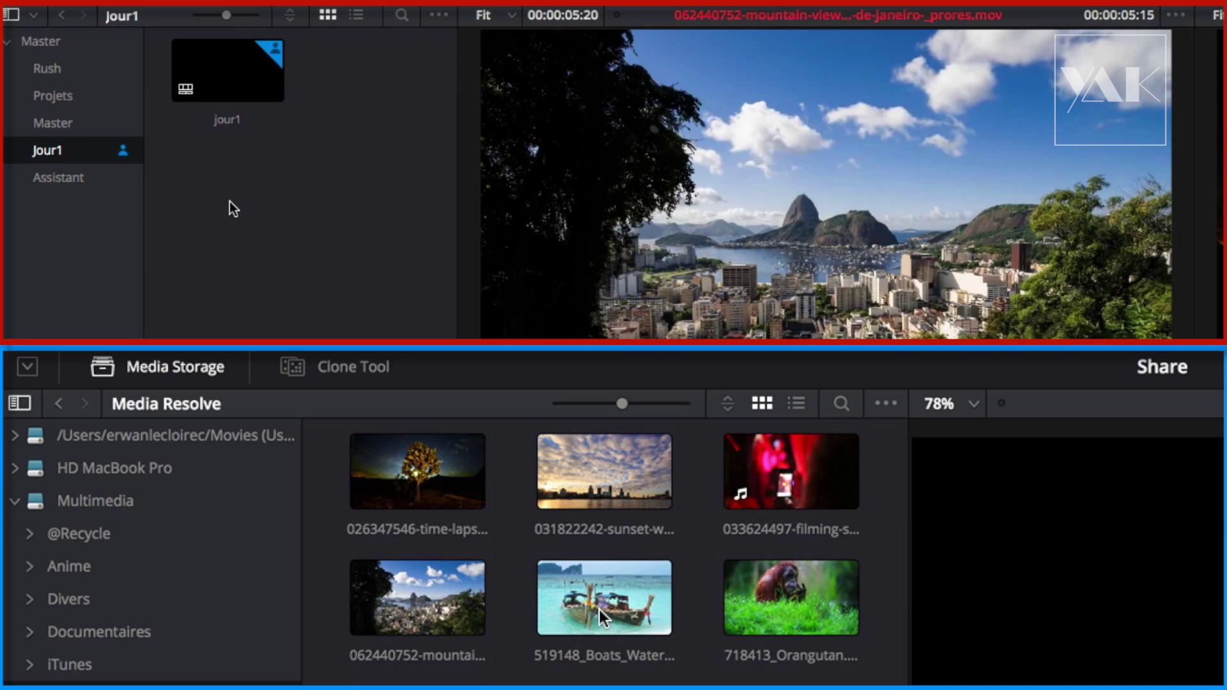
click(783, 585)
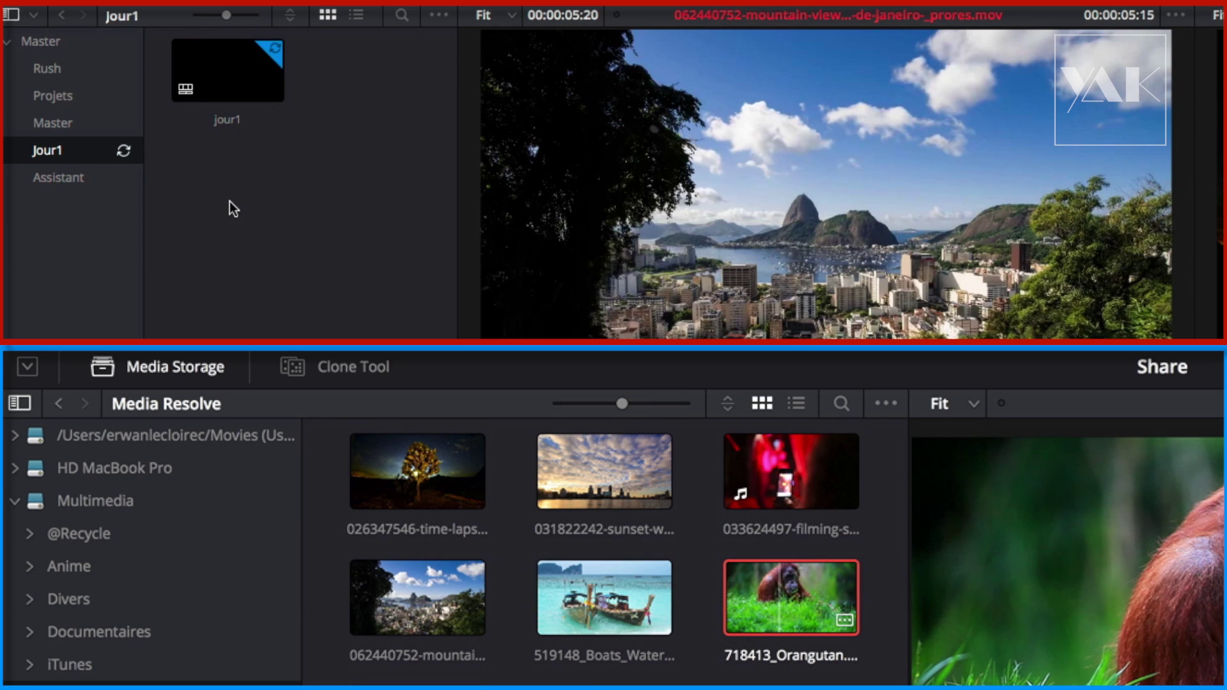
click(123, 151)
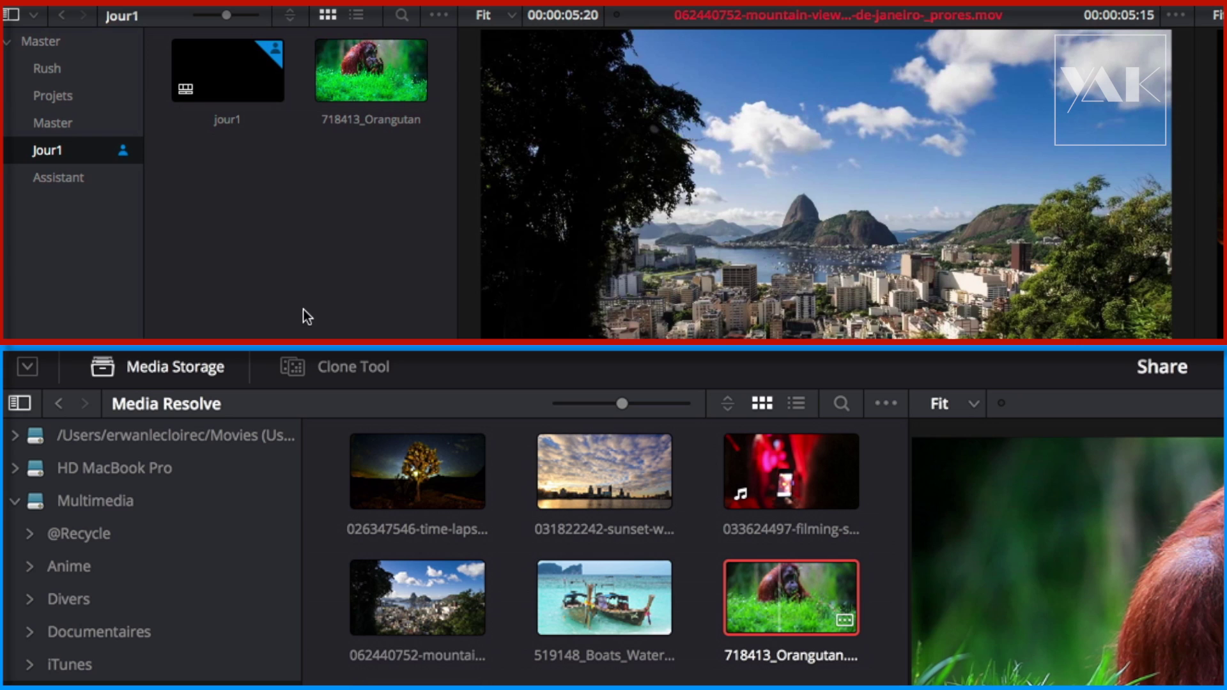
Browse the Jour1 and Projets bins on both stations to examine the lock indicators on the bins and on the Montage - 1 timeline.
click(359, 122)
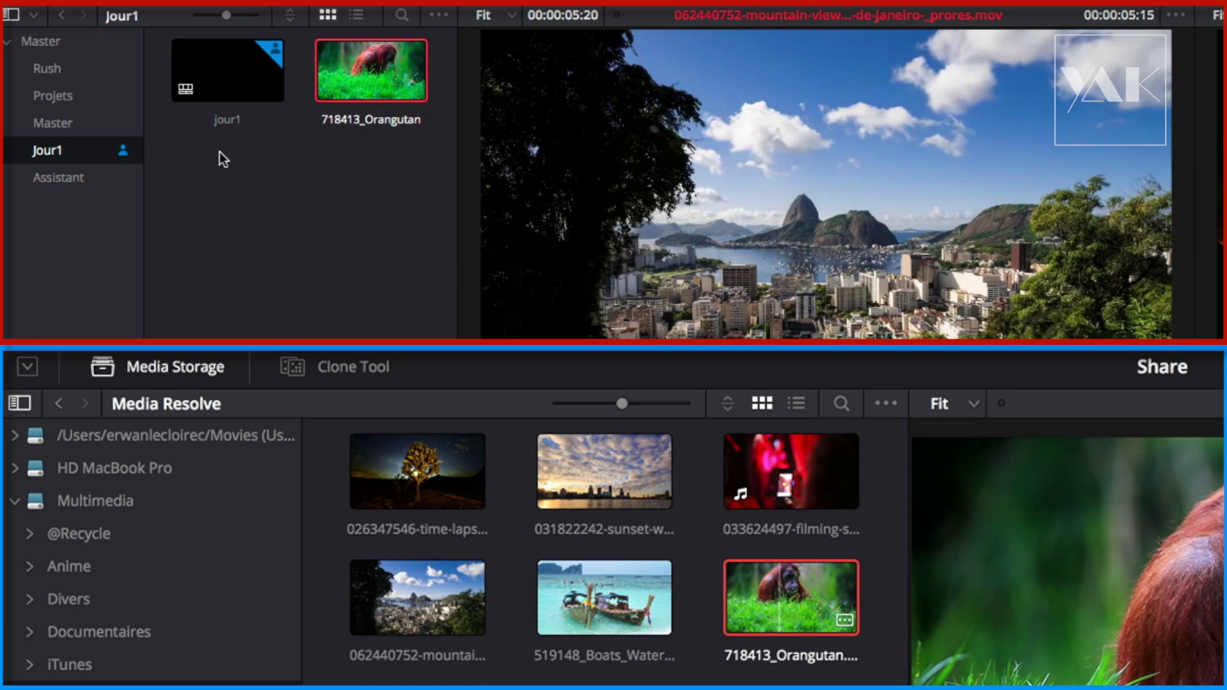
click(53, 99)
click(214, 117)
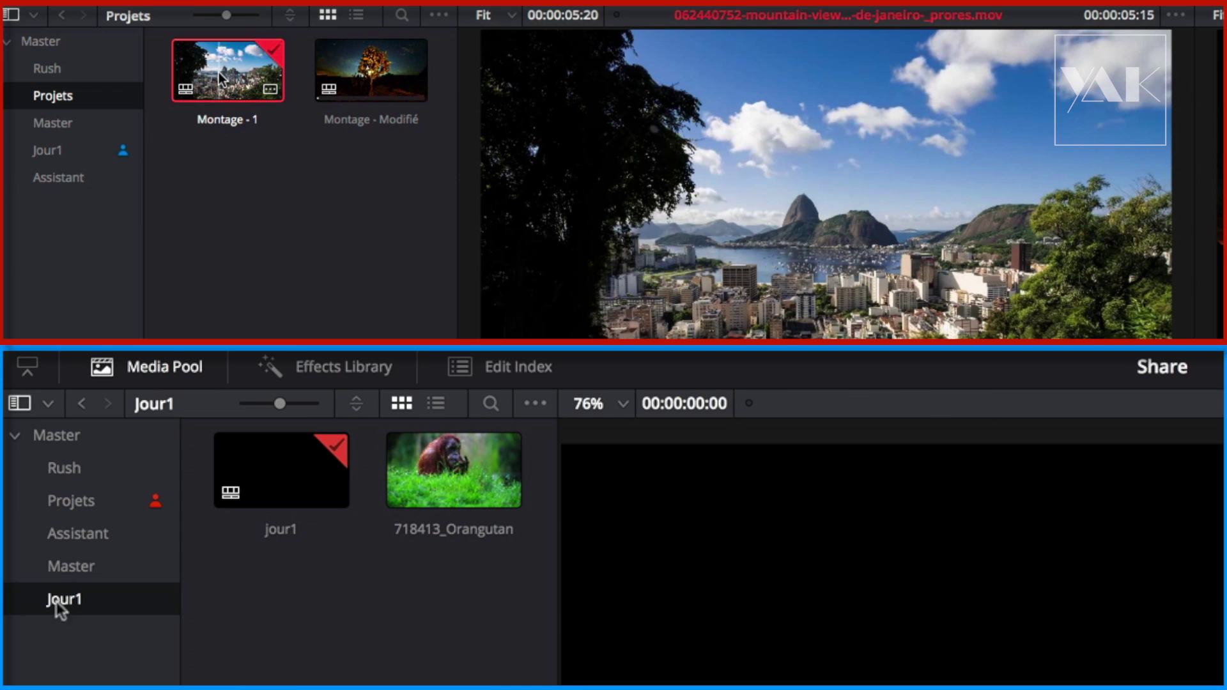
click(80, 506)
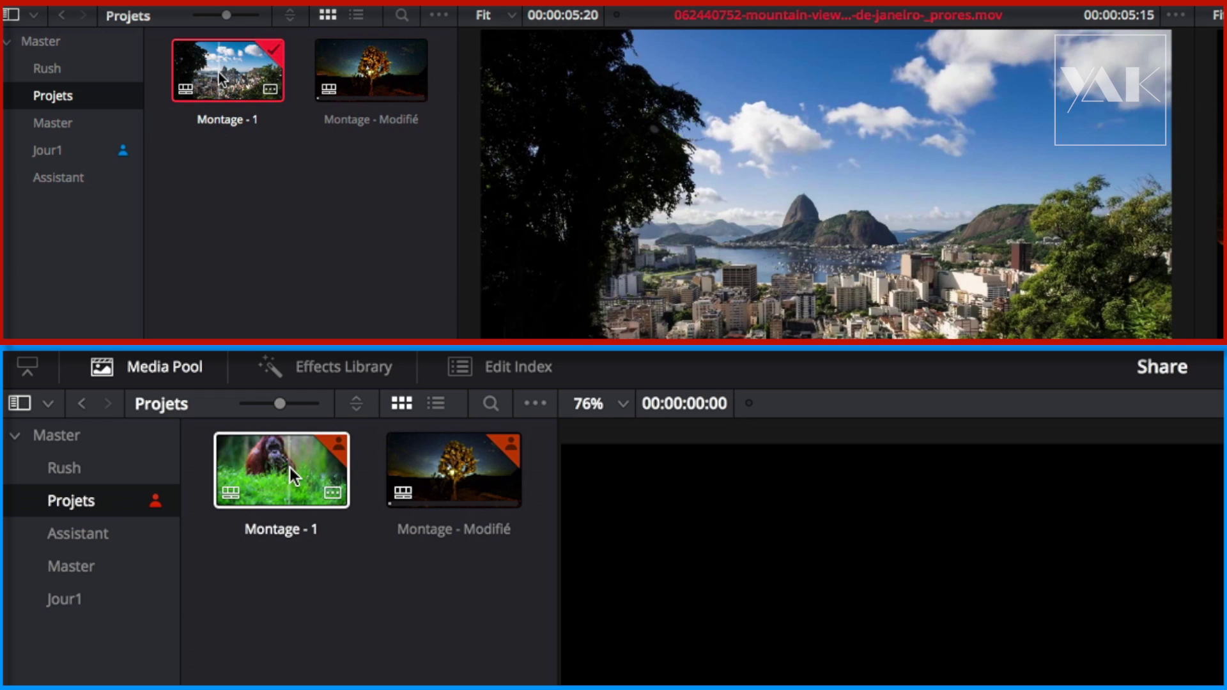
click(48, 151)
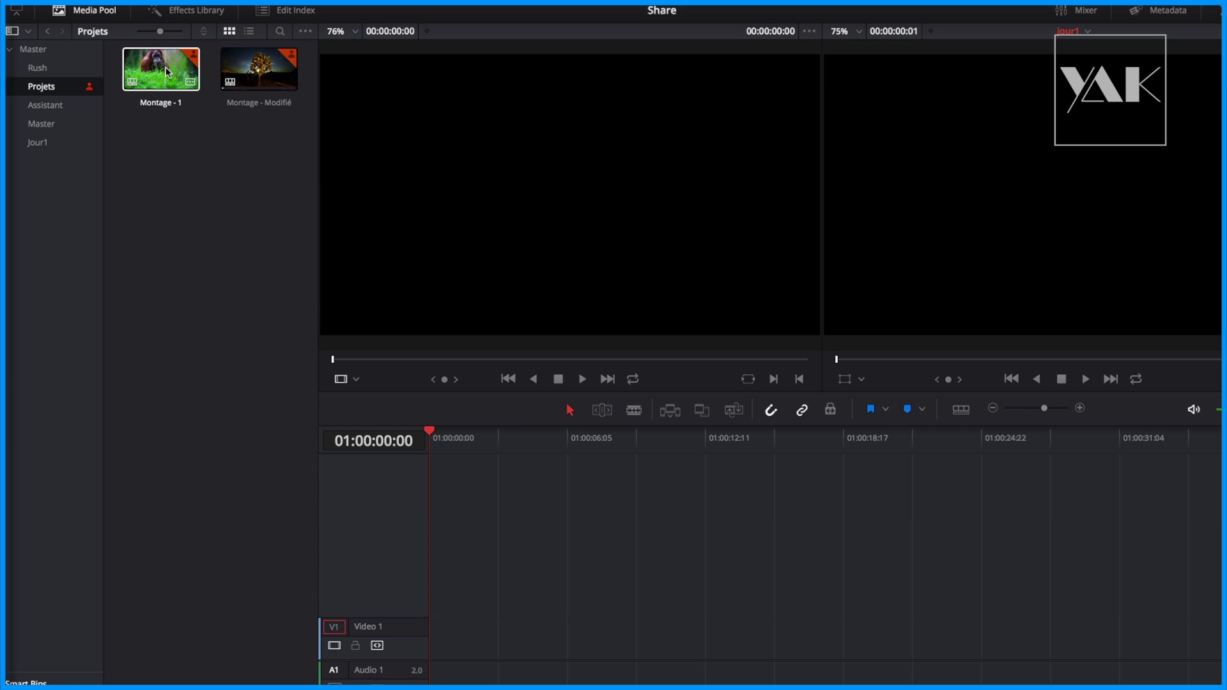
click(160, 66)
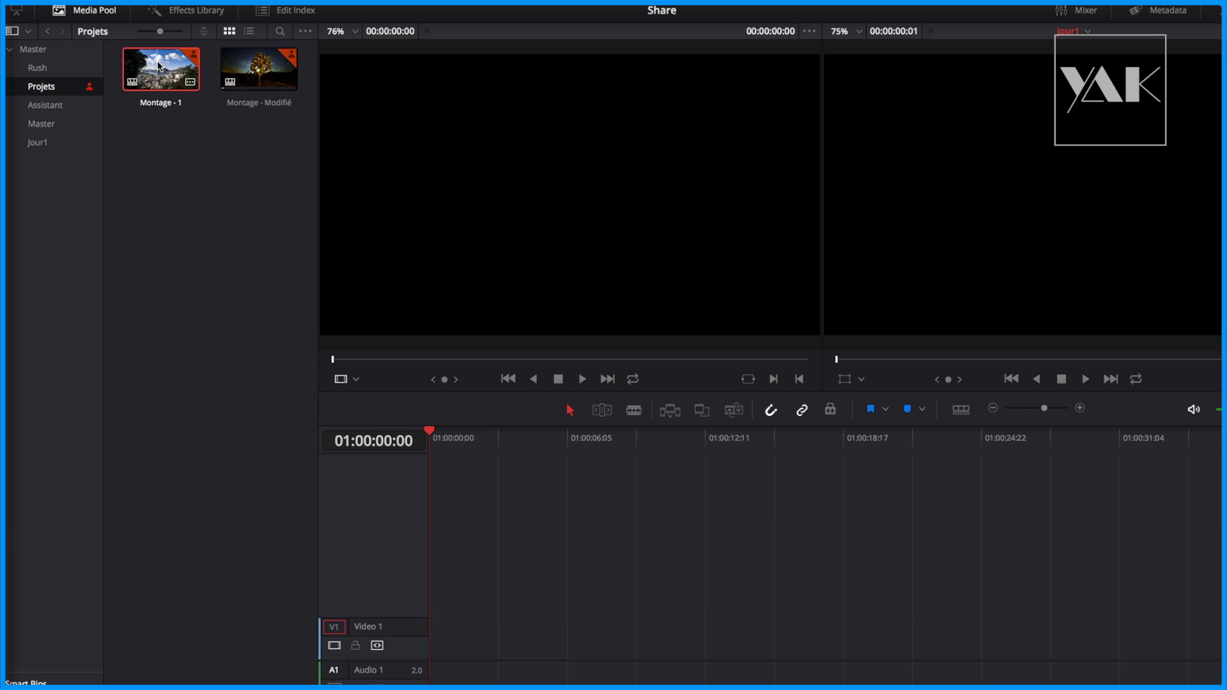
Place the 718413_Orangutan clip at the start of the assistant station's jour1 timeline, then refresh Jour1 on the master station and scrub through the timeline.
click(37, 142)
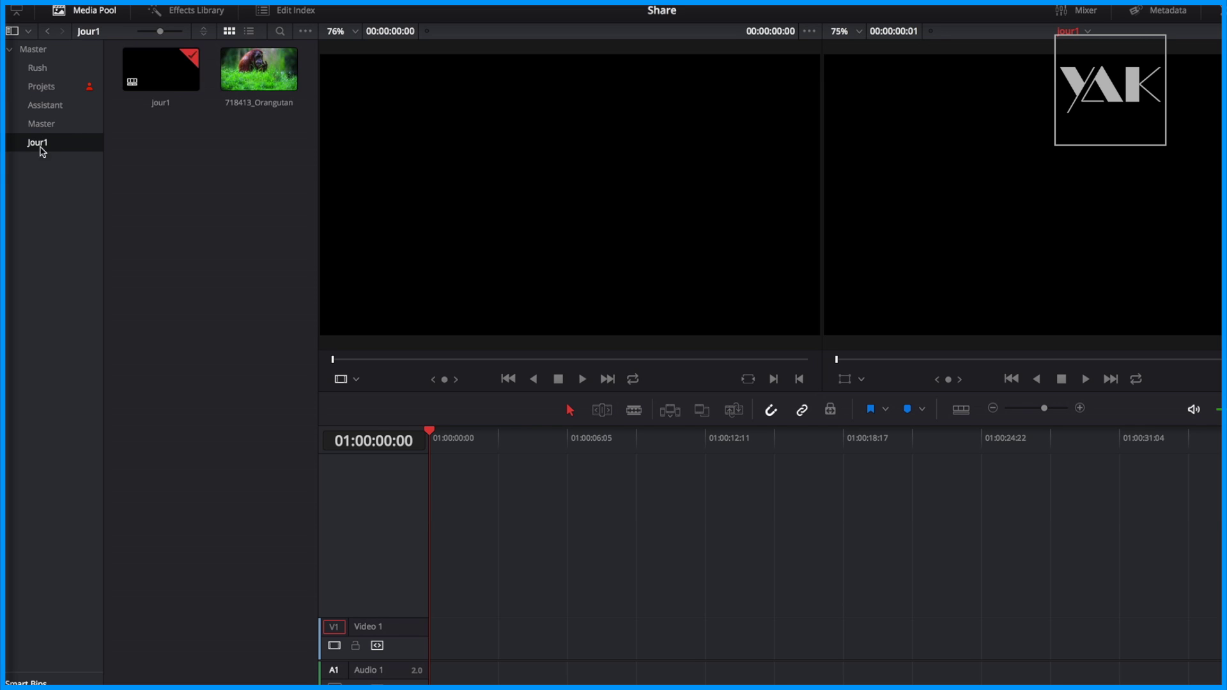
drag(247, 72, 434, 654)
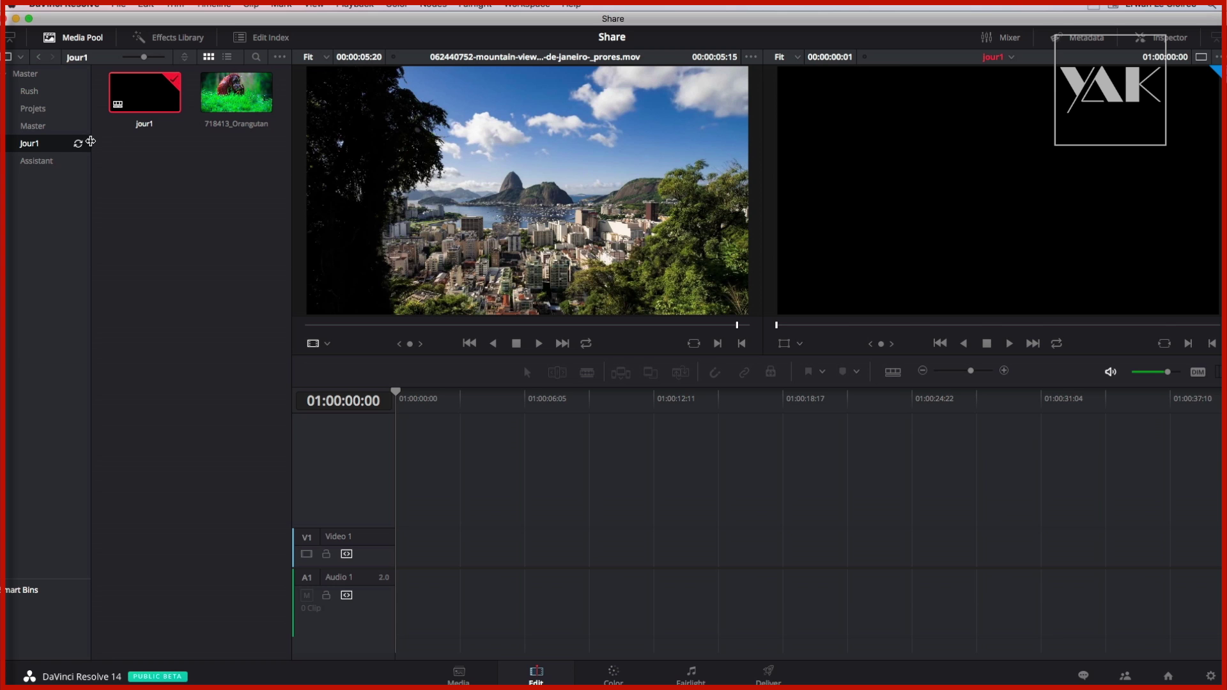
click(78, 143)
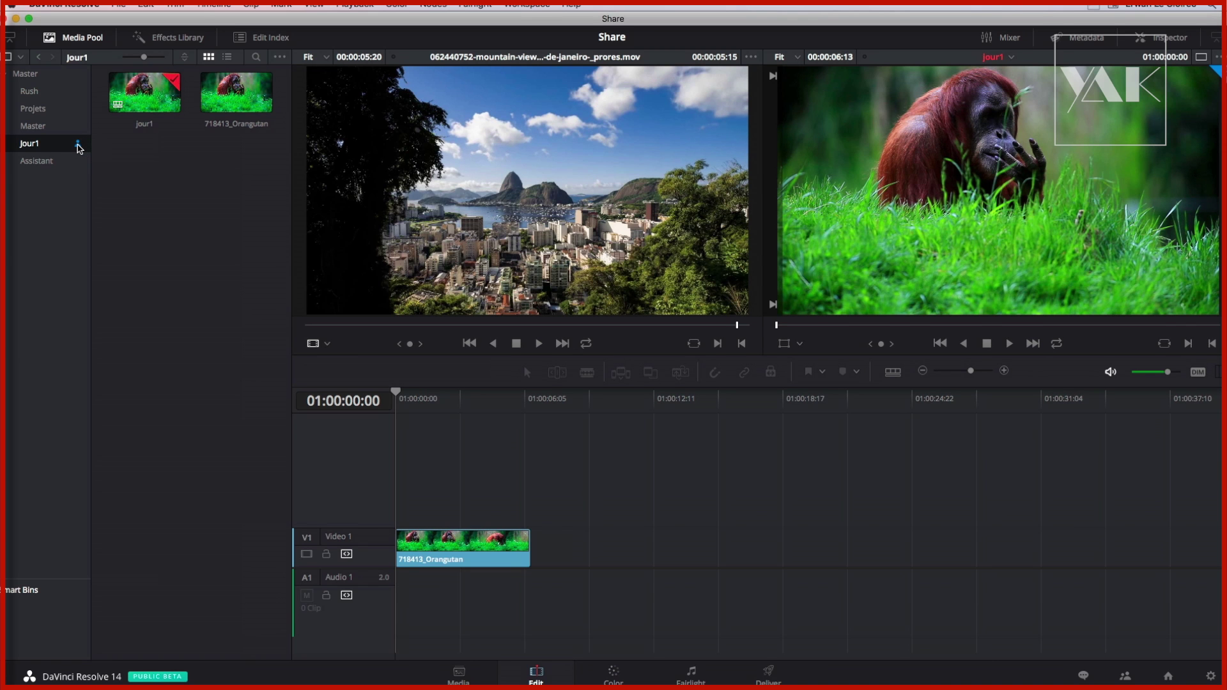
drag(404, 399, 460, 419)
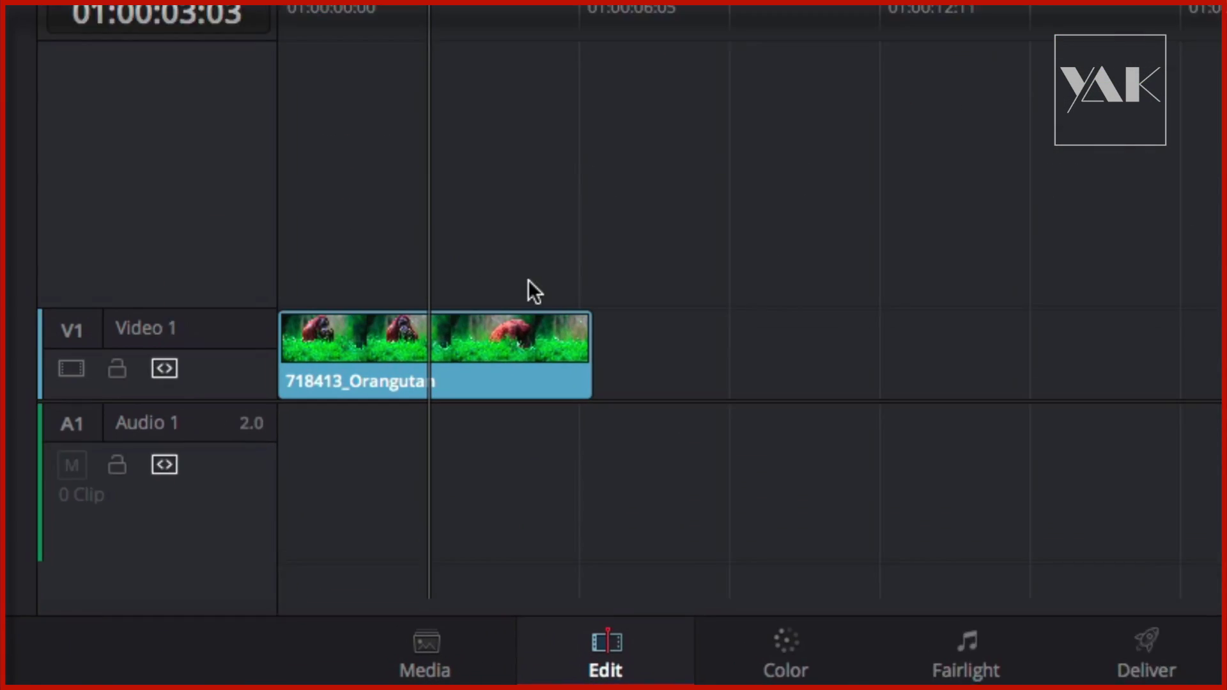
Trim the end of the 718413_Orangutan clip in the assistant station's jour1 timeline to a length of 3 seconds 8 frames.
click(588, 356)
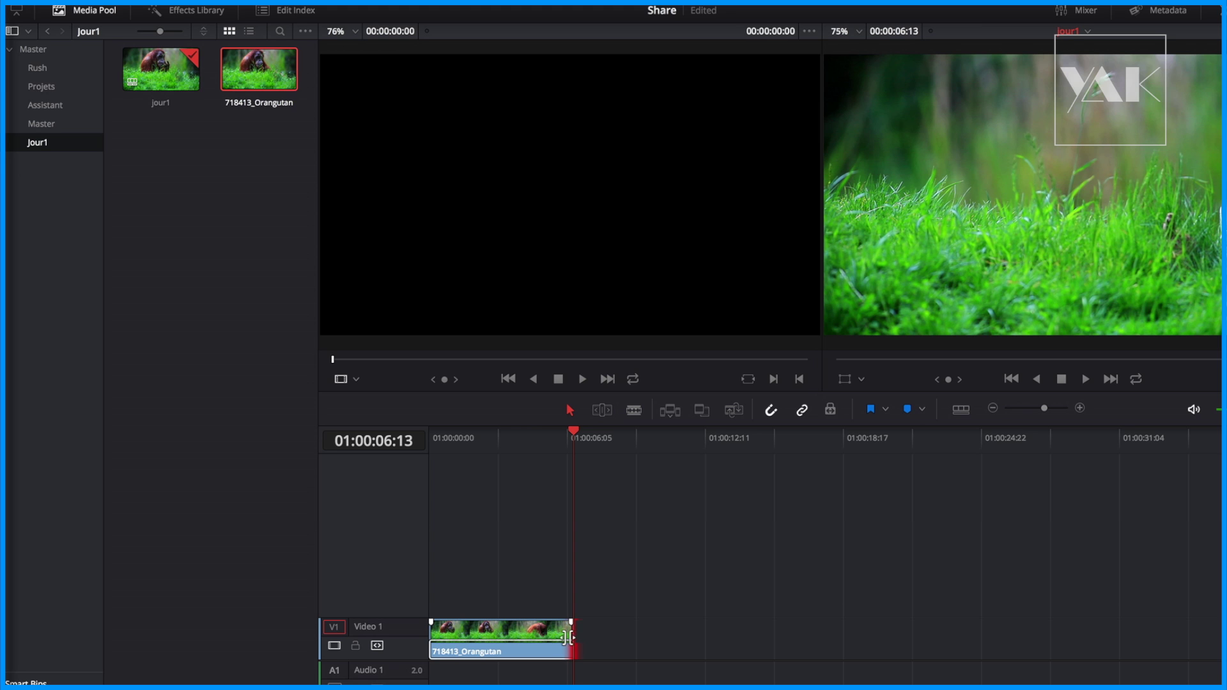
drag(593, 325, 435, 341)
drag(482, 438, 454, 440)
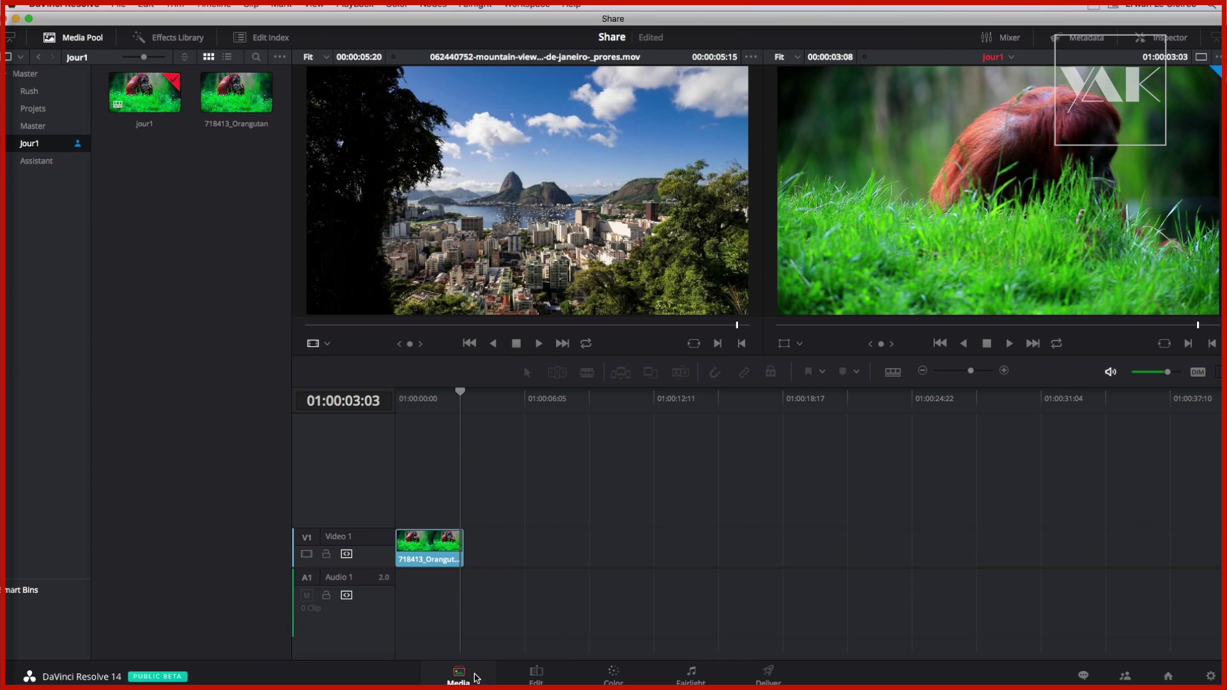
Check the jour1 timeline on the master station's Edit and Fairlight pages, then leave the Jour1 bin for Rush.
click(461, 675)
click(537, 678)
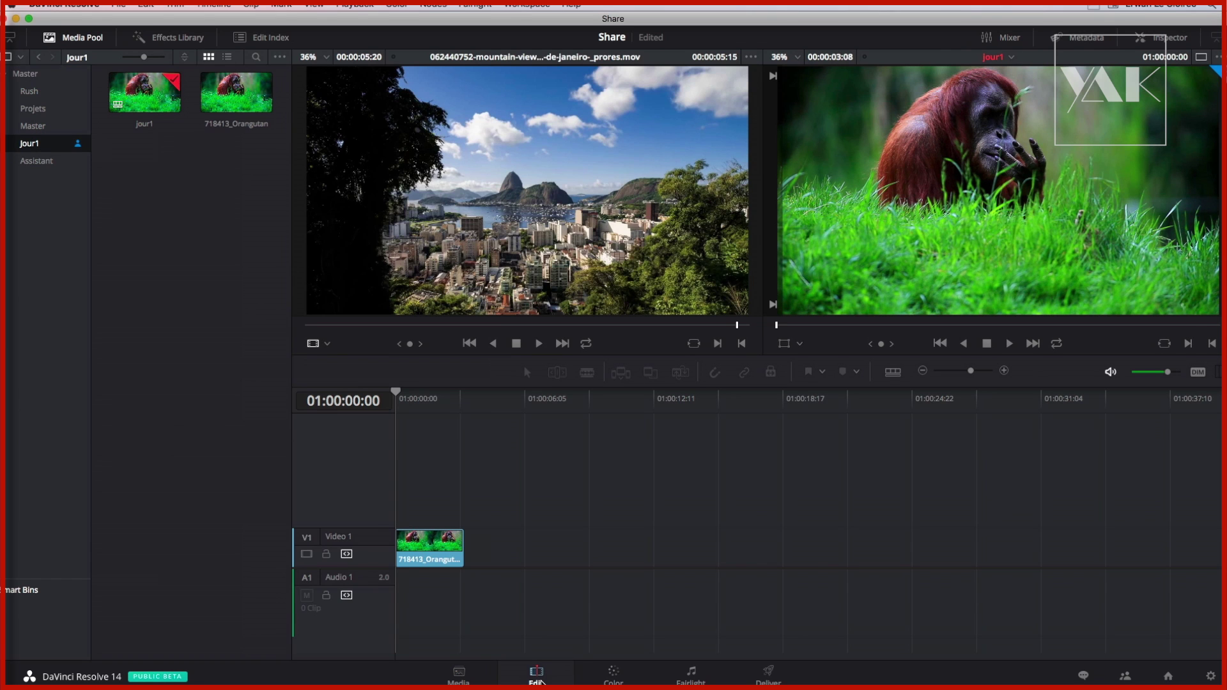
click(692, 676)
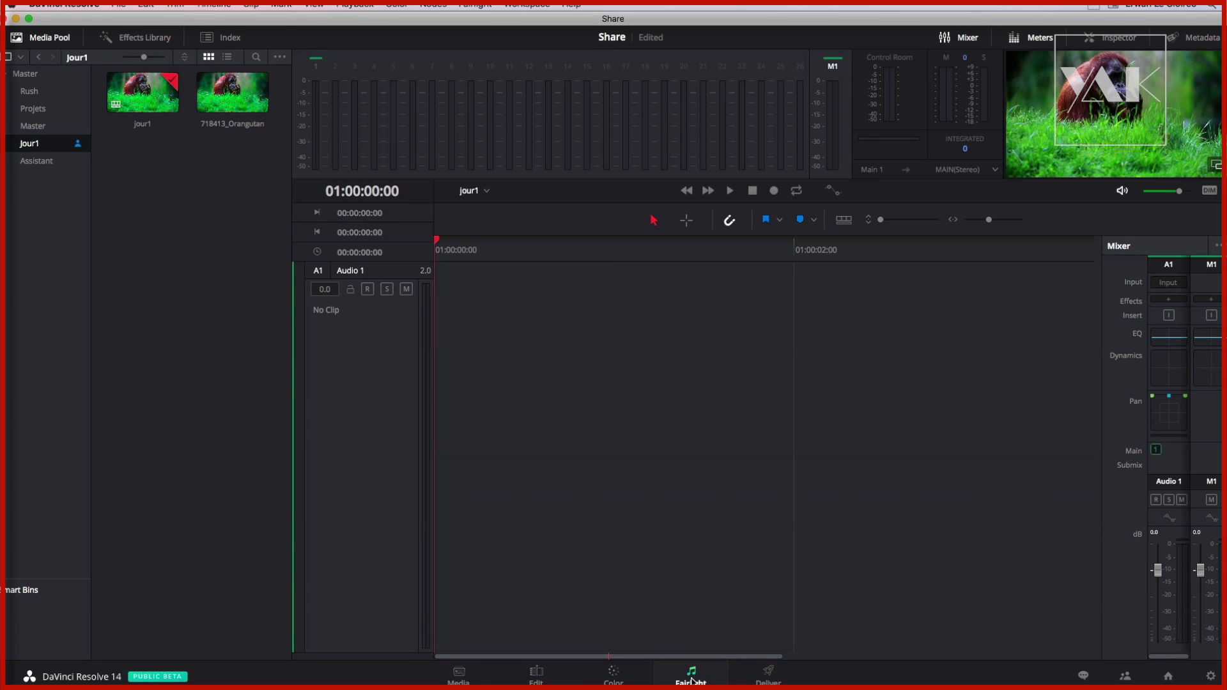
click(30, 91)
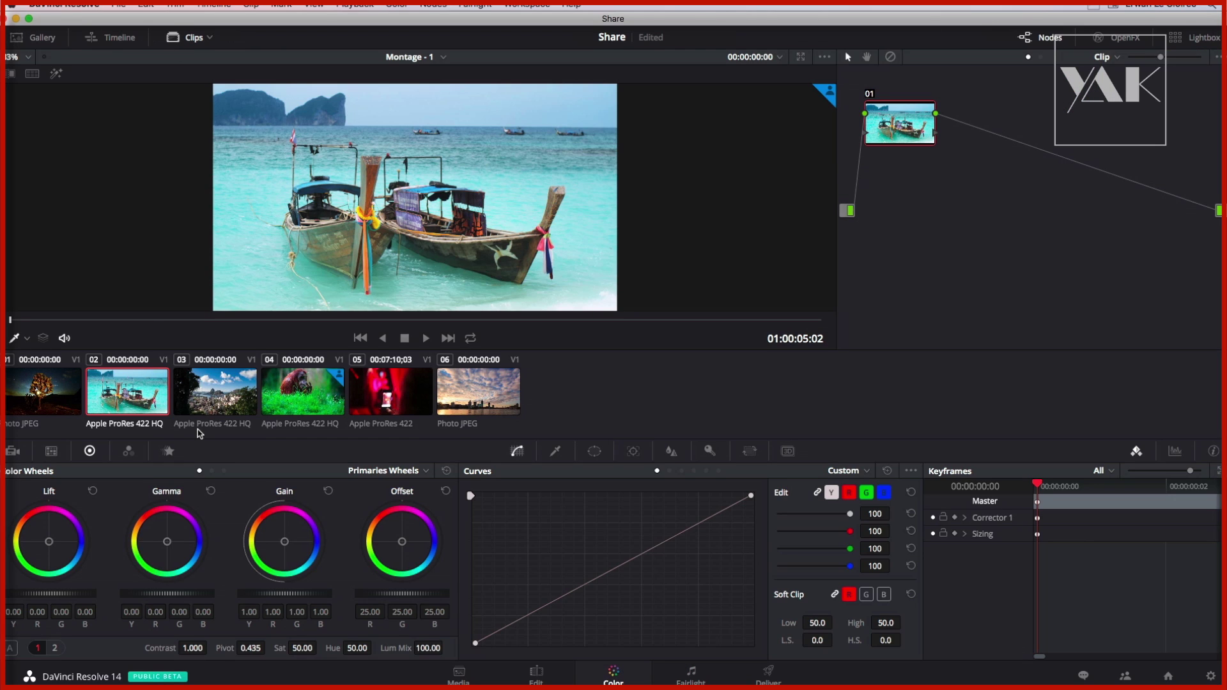
Grade boats clip 02 of Montage - 1 on the master station: Gamma 0.09/-0.03/0.15, Gain 1.25/1.02/1.33, Lift -0.01/-0.08/-0.15 for R/G/B.
drag(166, 542, 180, 530)
drag(75, 600, 68, 598)
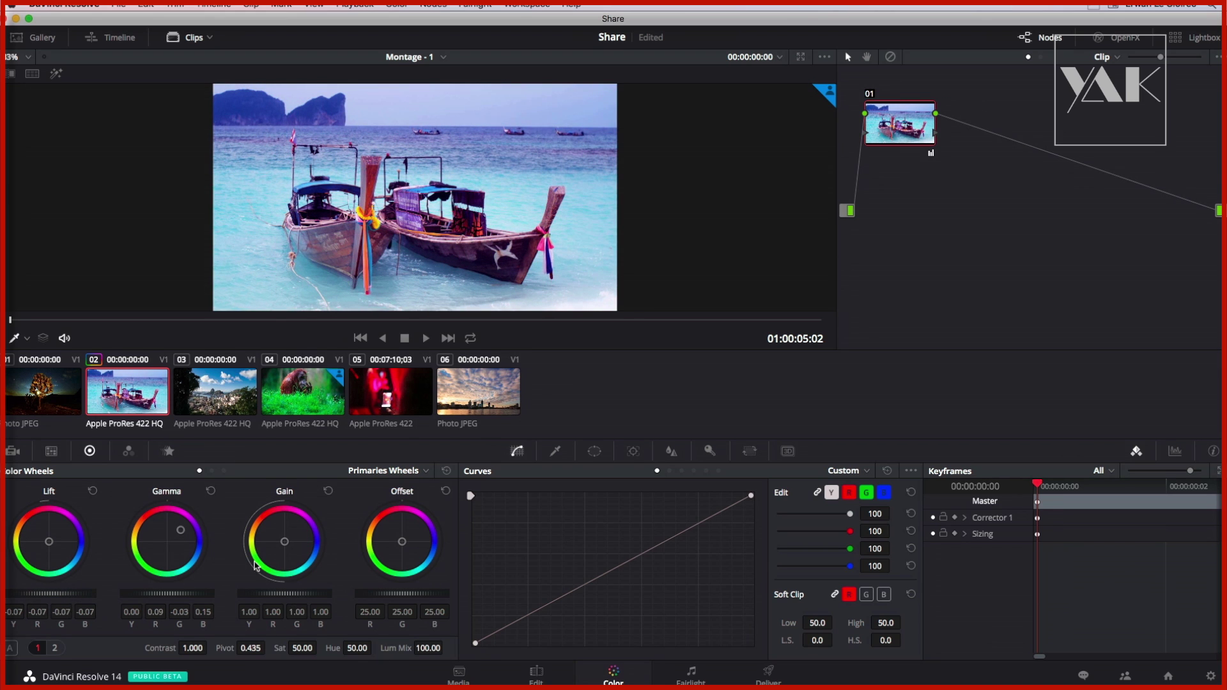
drag(282, 594, 291, 594)
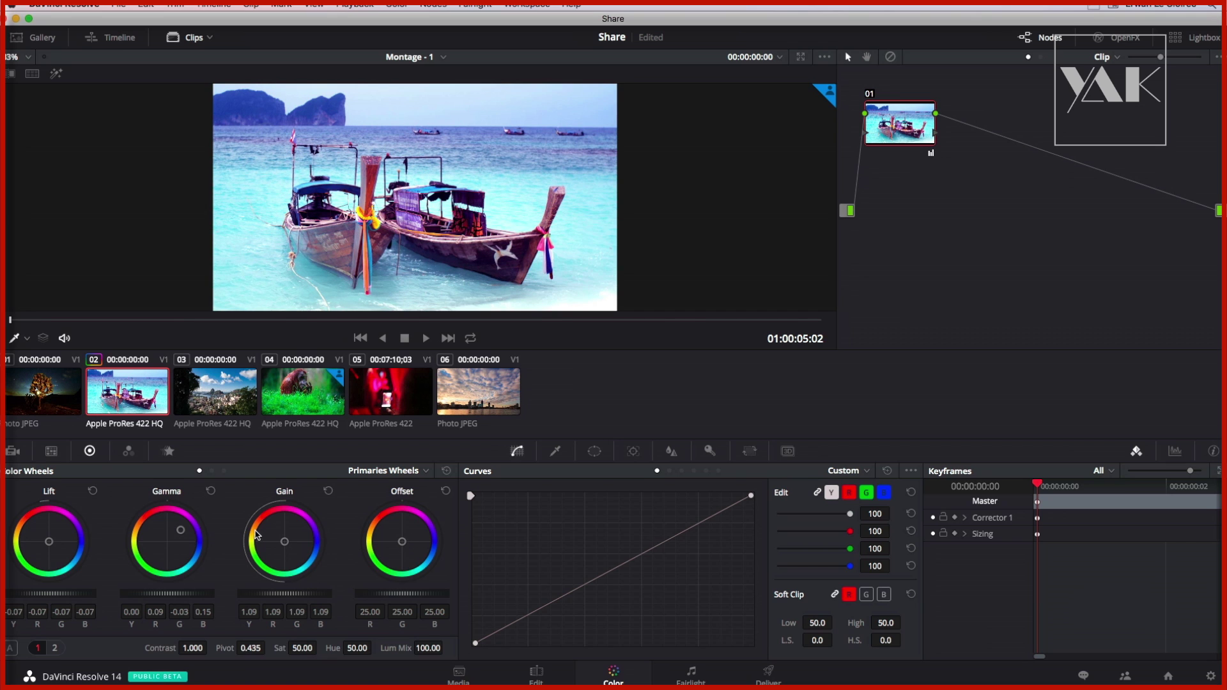
drag(285, 541, 288, 539)
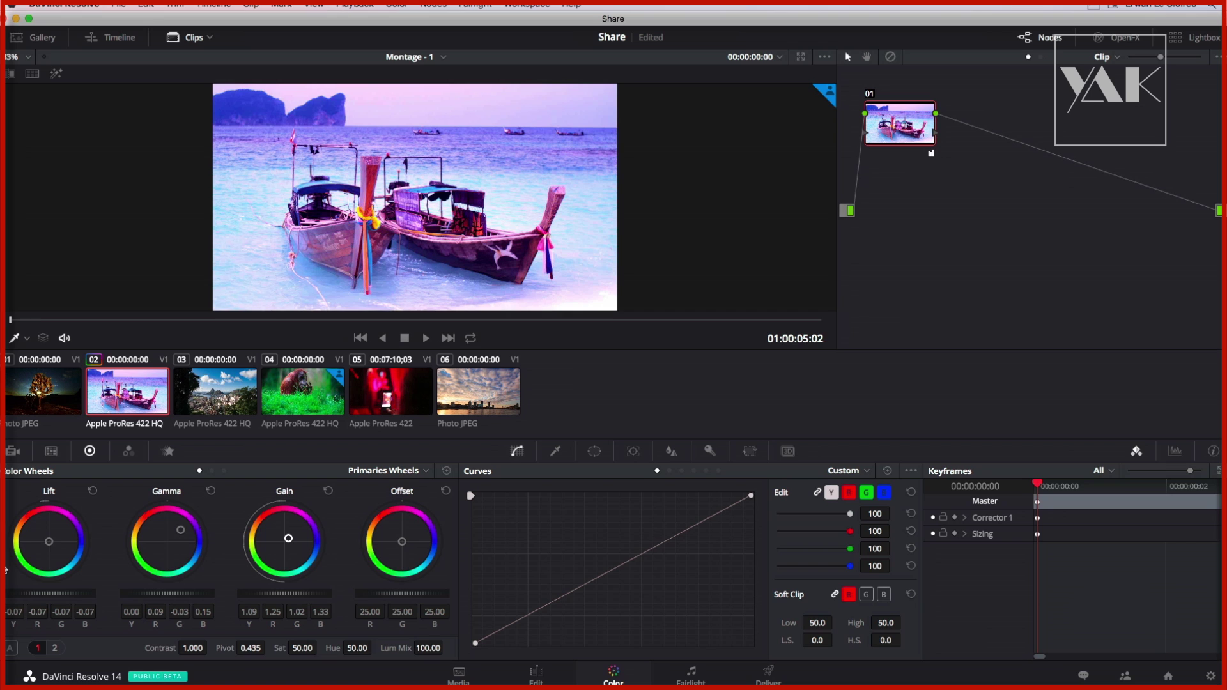
drag(49, 541, 44, 537)
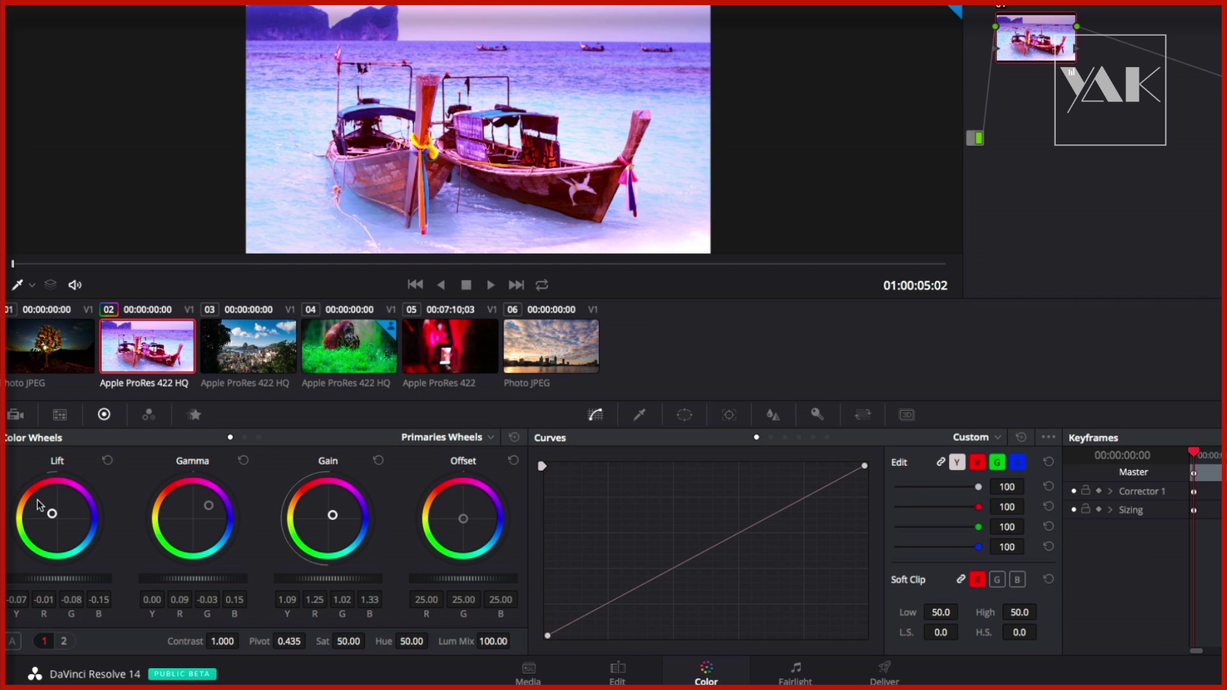
Try to shift the Gain colour balance of orangutan clip 04 in Montage - 1 on the master station.
click(352, 358)
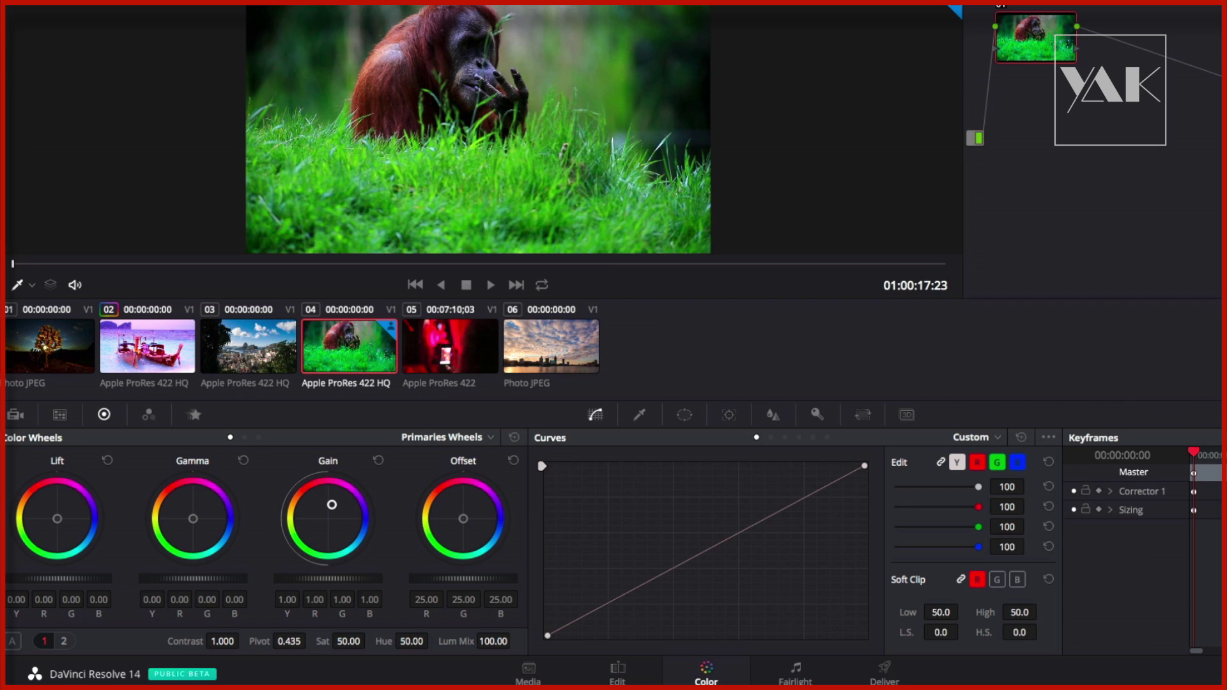
mouse_move(331, 506)
mouse_down()
mouse_move(348, 498)
mouse_move(313, 527)
mouse_move(328, 519)
mouse_up()
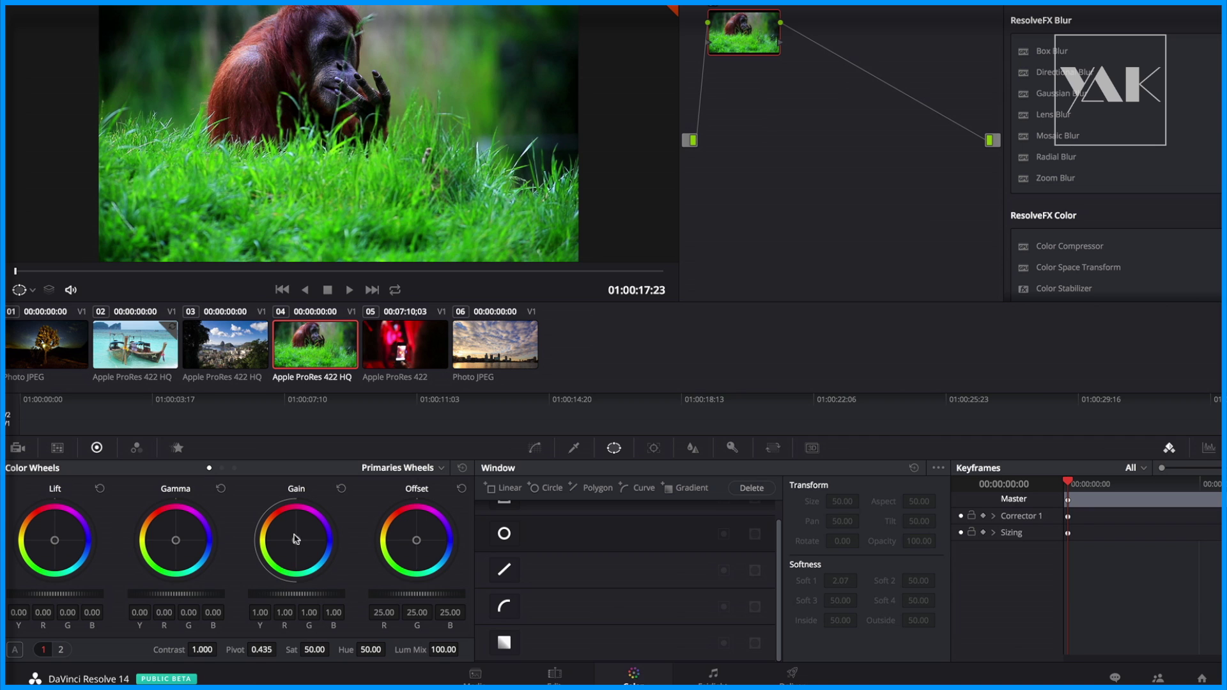
Grade orangutan clip 04 on the assistant station with saturation 0, Lift -0.01 and Gain 1.09.
mouse_move(86, 594)
mouse_down()
mouse_move(61, 594)
mouse_move(102, 594)
mouse_move(75, 594)
mouse_up()
drag(282, 599, 309, 599)
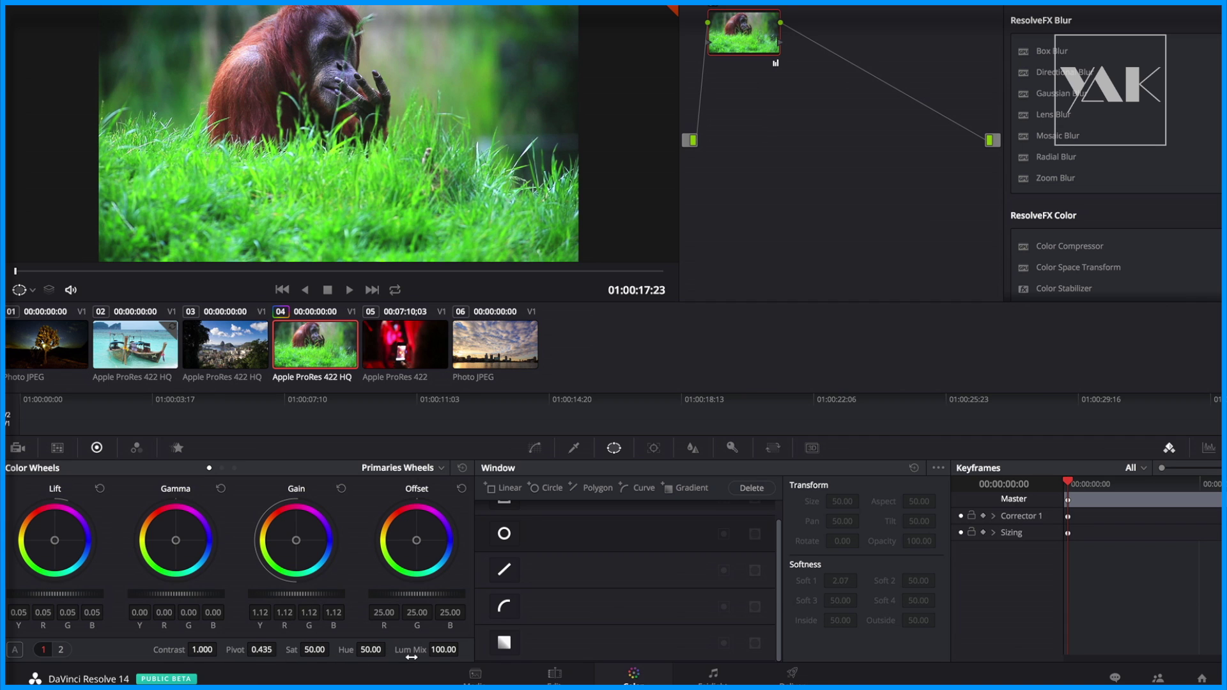
click(315, 650)
text(0)
key(Return)
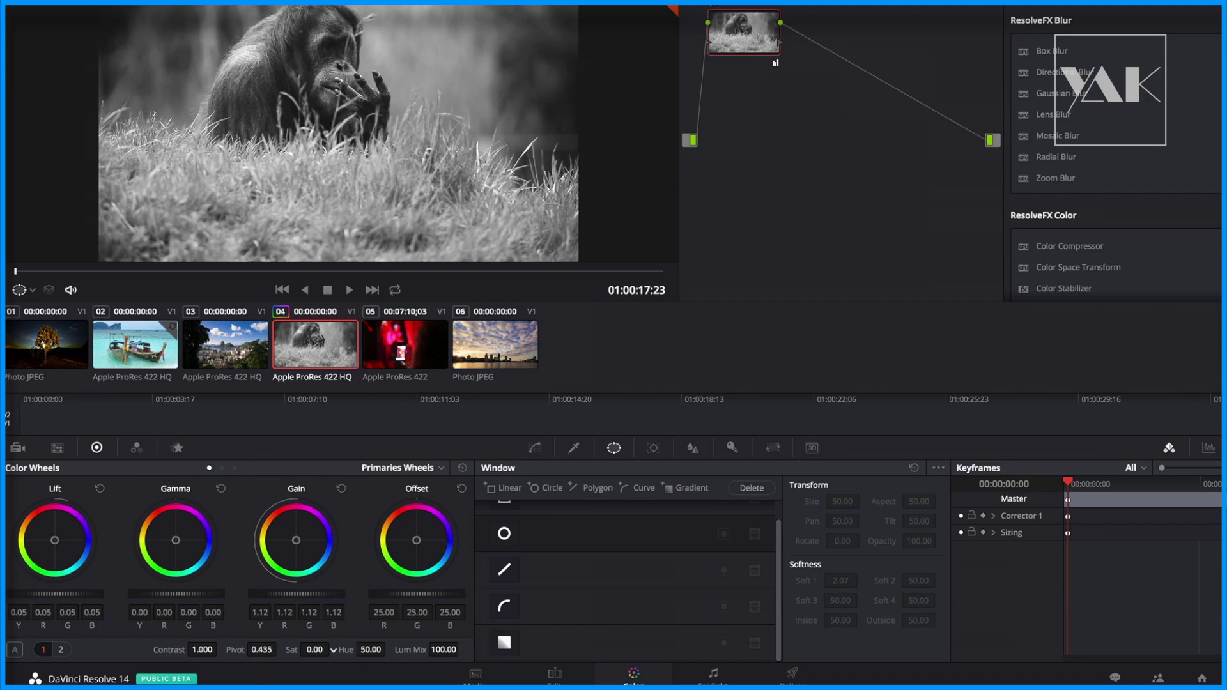
drag(64, 594, 94, 600)
drag(296, 594, 314, 599)
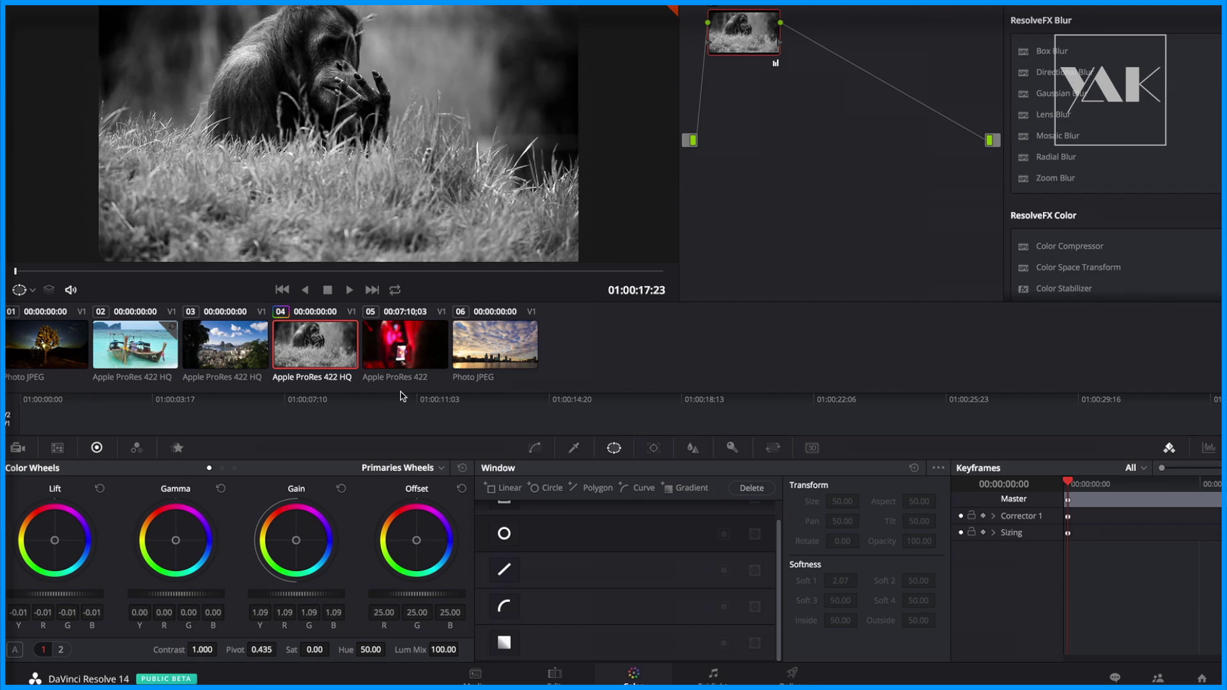
Release clip 04 by selecting clip 05 on the assistant station, then select clip 02 and clip 04 on the master station.
click(410, 337)
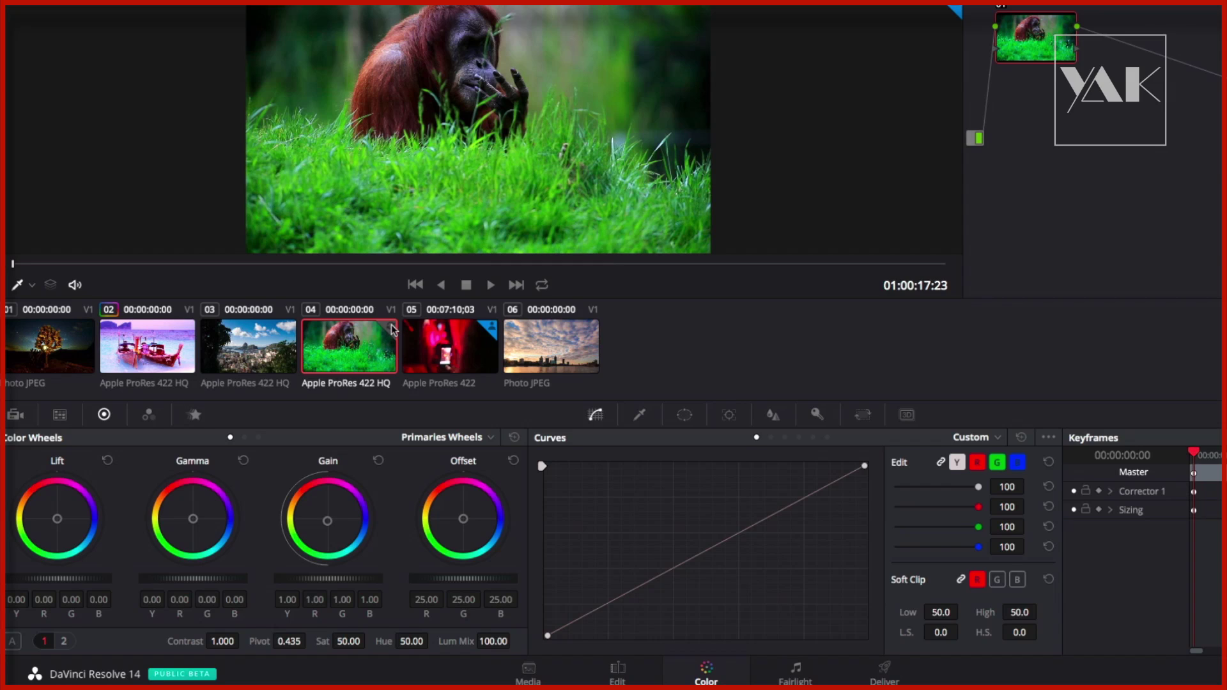
click(152, 339)
click(358, 357)
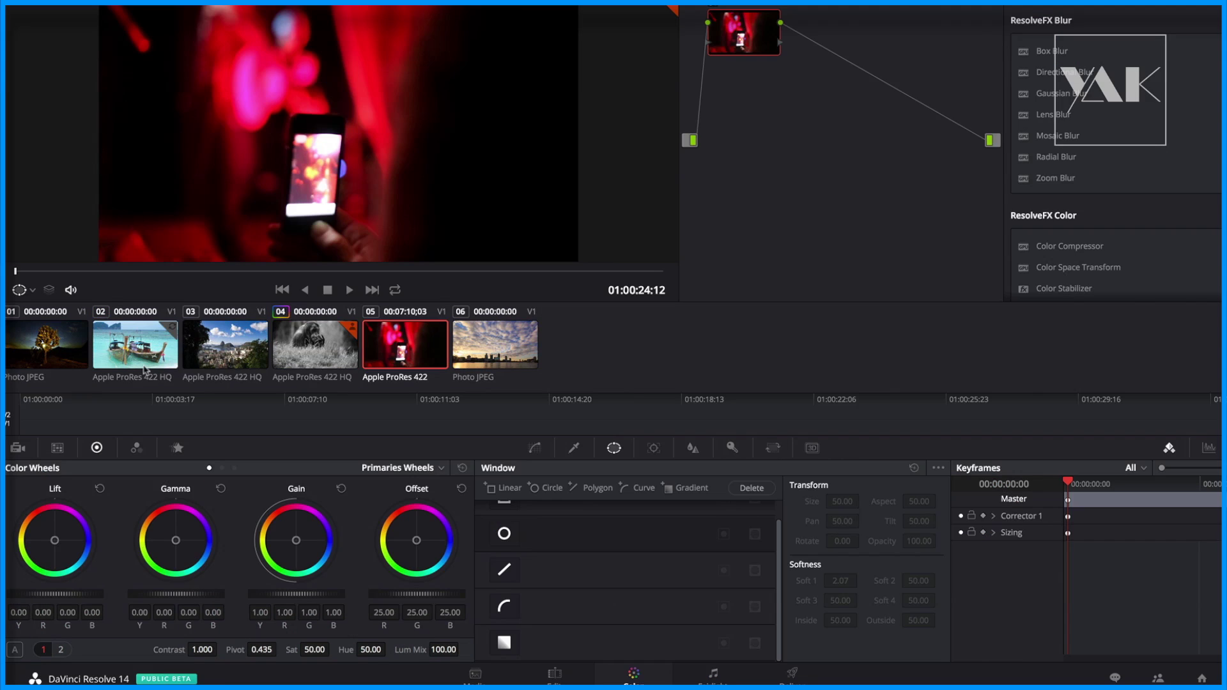
Load boats clip 02 on the assistant station, set its Offset to 42.20 and adjust its saturation.
click(148, 338)
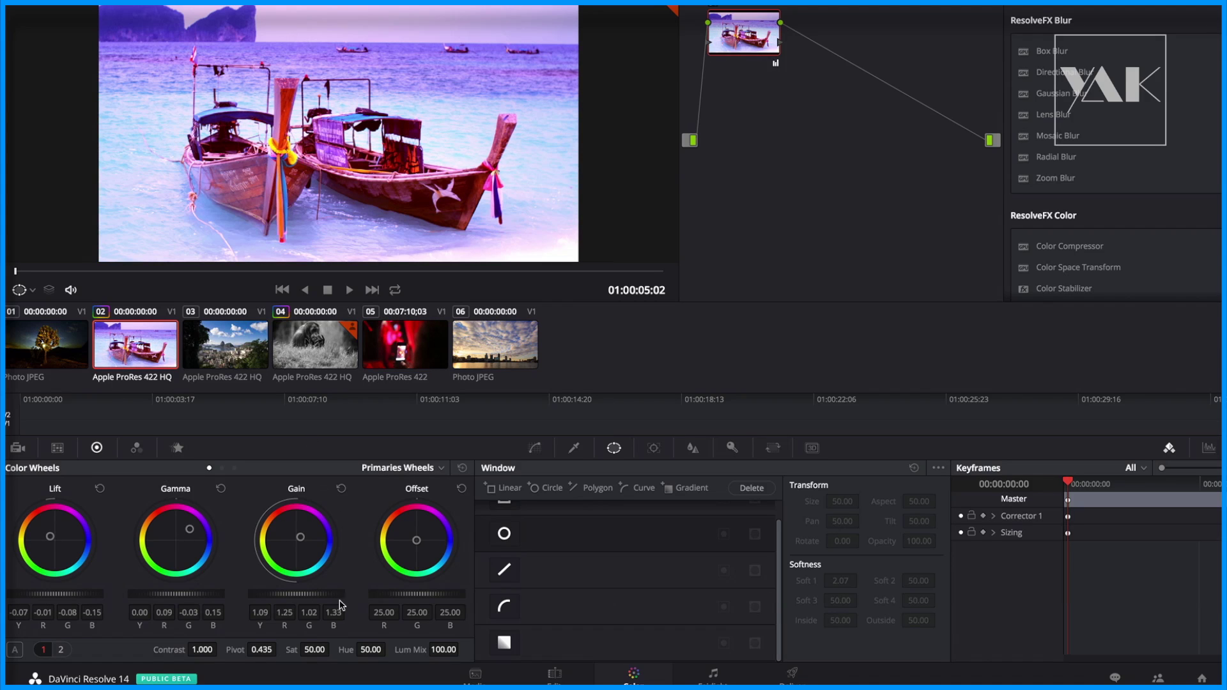
drag(409, 594, 442, 593)
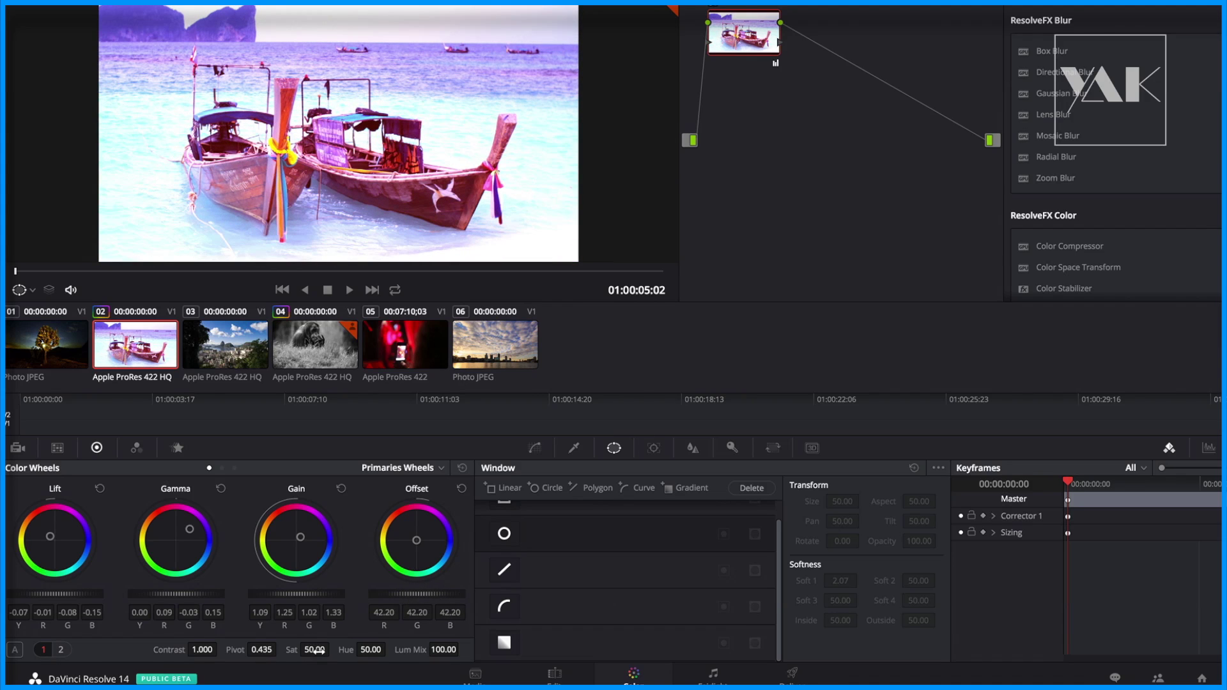
mouse_move(314, 649)
mouse_down()
mouse_move(333, 650)
mouse_move(301, 650)
mouse_move(315, 651)
mouse_up()
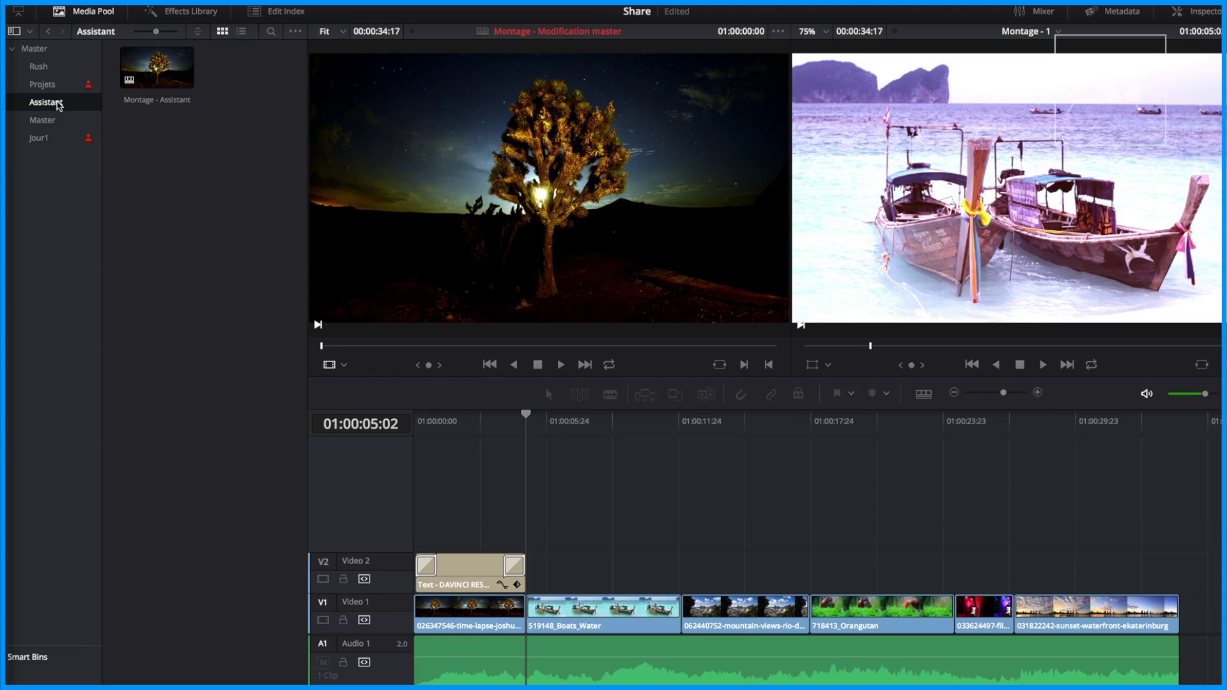
Open the Montage - Assistant timeline from the assistant station's Assistant bin and scrub through its opening title.
click(170, 61)
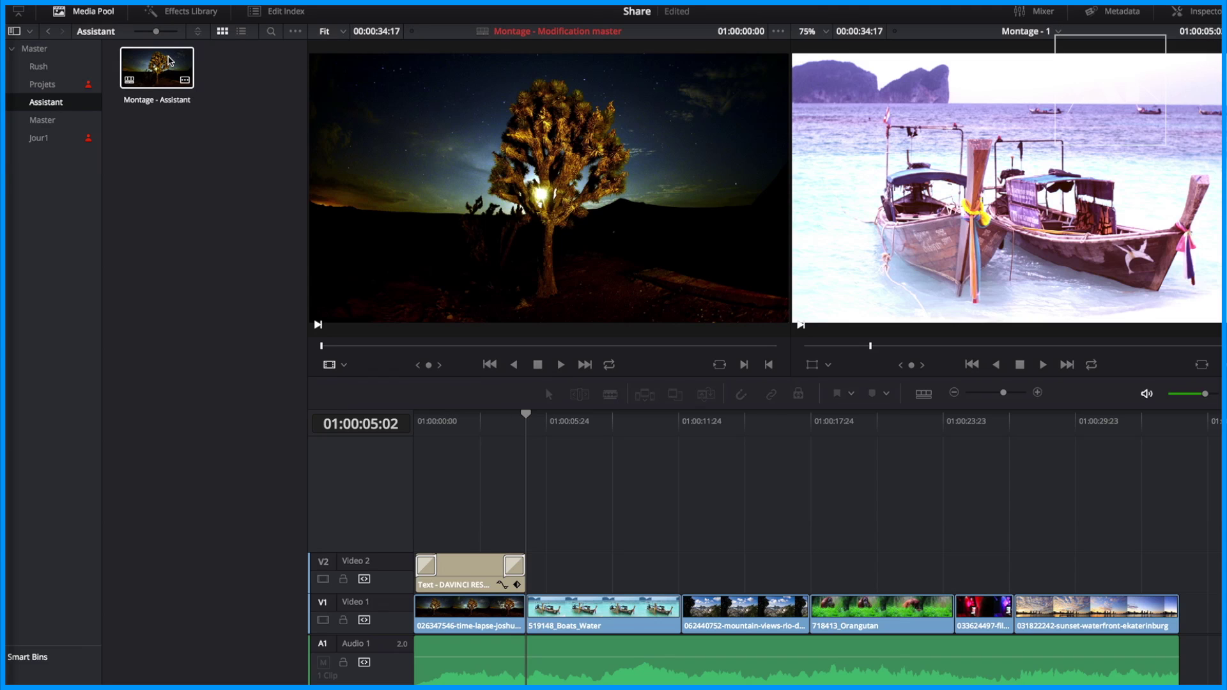
drag(41, 119, 152, 72)
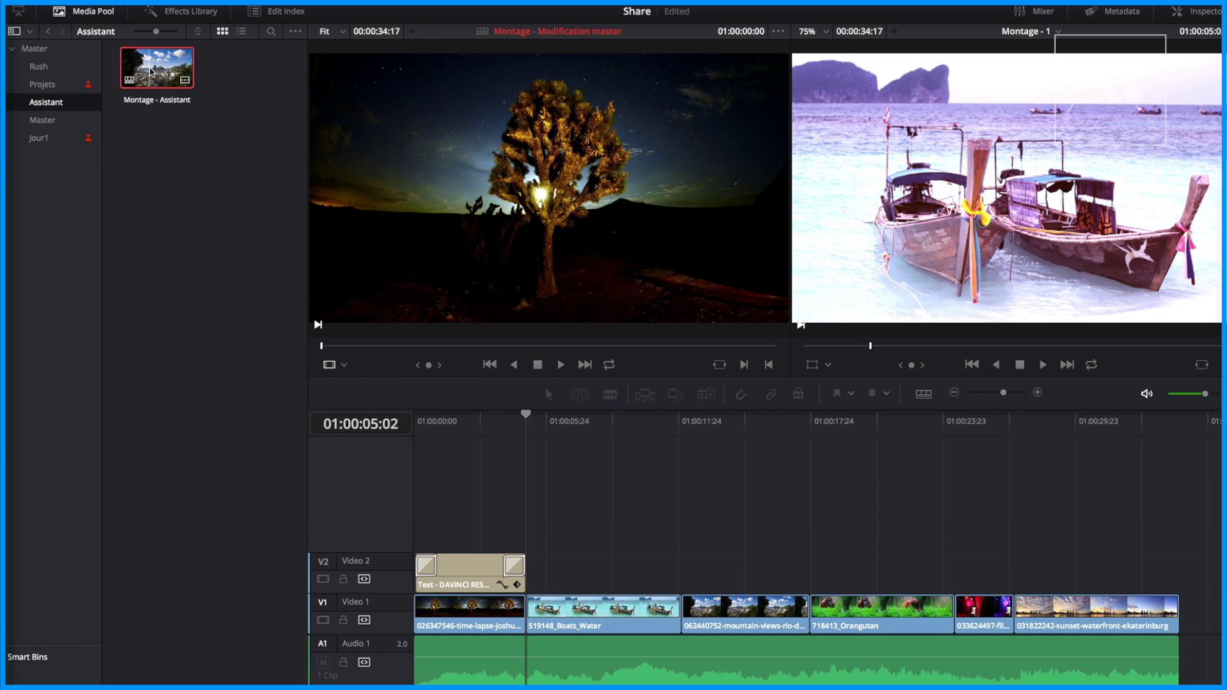
click(481, 422)
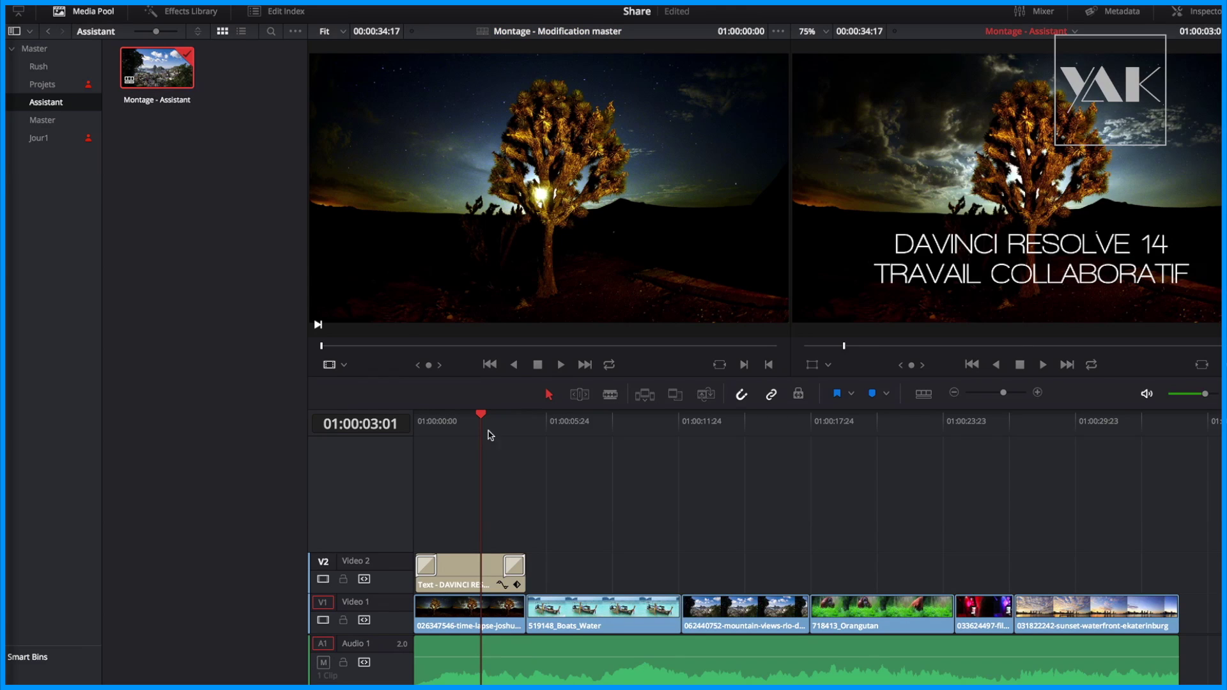
mouse_move(481, 425)
mouse_down()
mouse_move(1041, 425)
mouse_move(471, 446)
mouse_up()
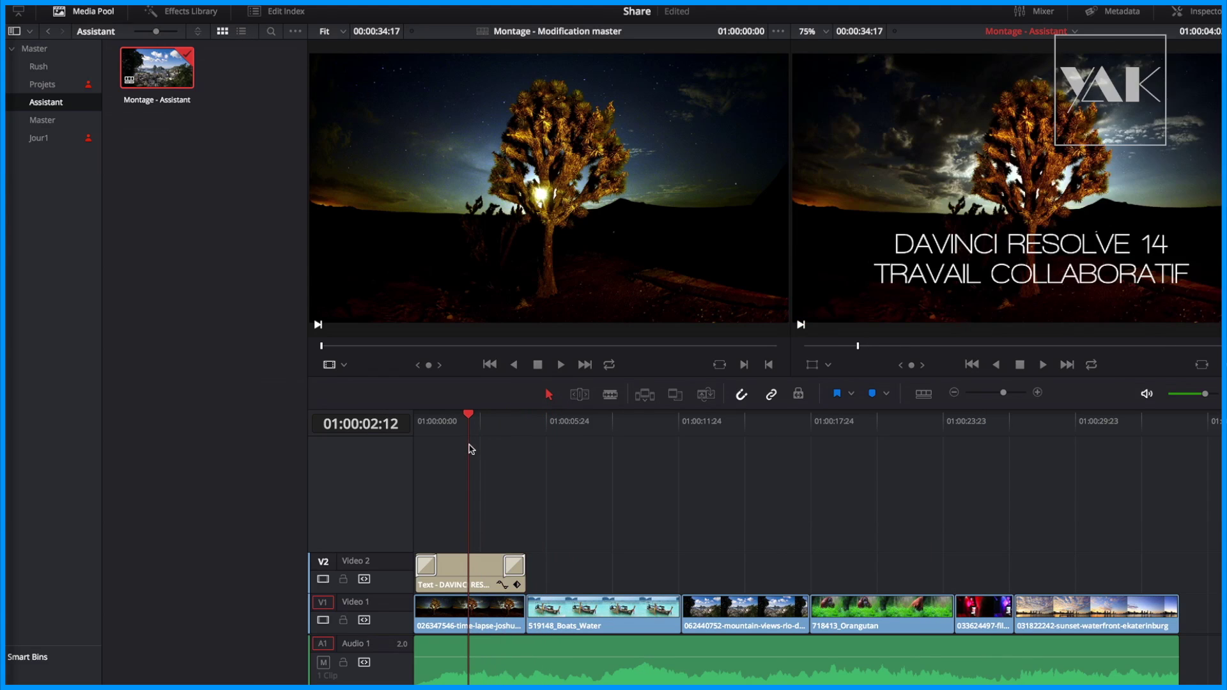
Move the title on Video 2 over the final sunset-waterfront clip and view the timeline at 01:00:29:13.
click(477, 571)
drag(477, 571, 1094, 577)
mouse_move(1055, 427)
mouse_down()
mouse_move(1096, 429)
mouse_move(1067, 430)
mouse_up()
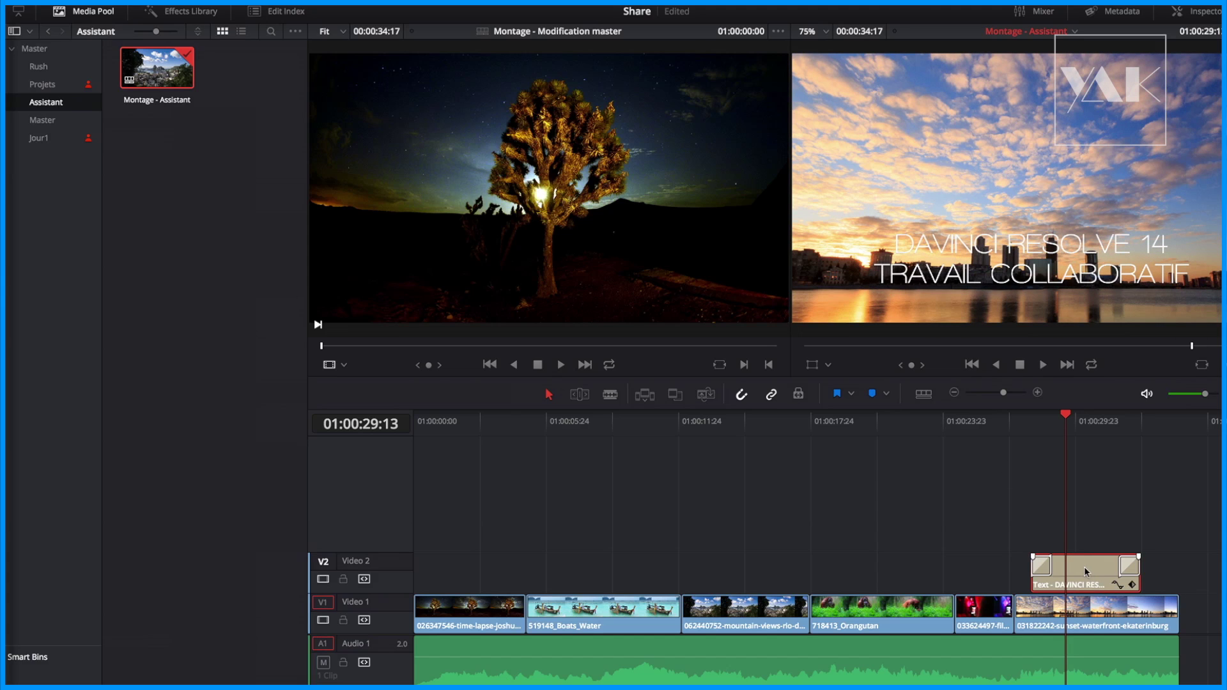
Roll the cut between the Joshua tree and 519148_Boats_Water clips later, then move the mountain-views clip after 718413_Orangutan.
click(523, 617)
drag(523, 617, 577, 609)
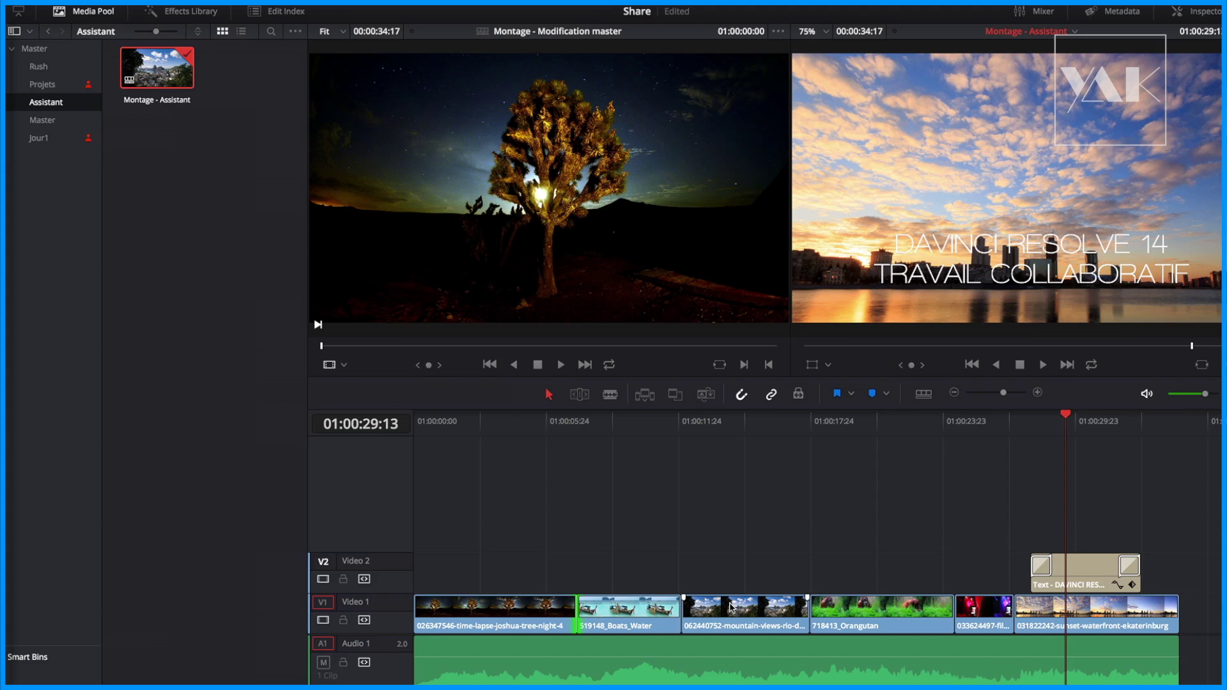
drag(732, 608, 876, 608)
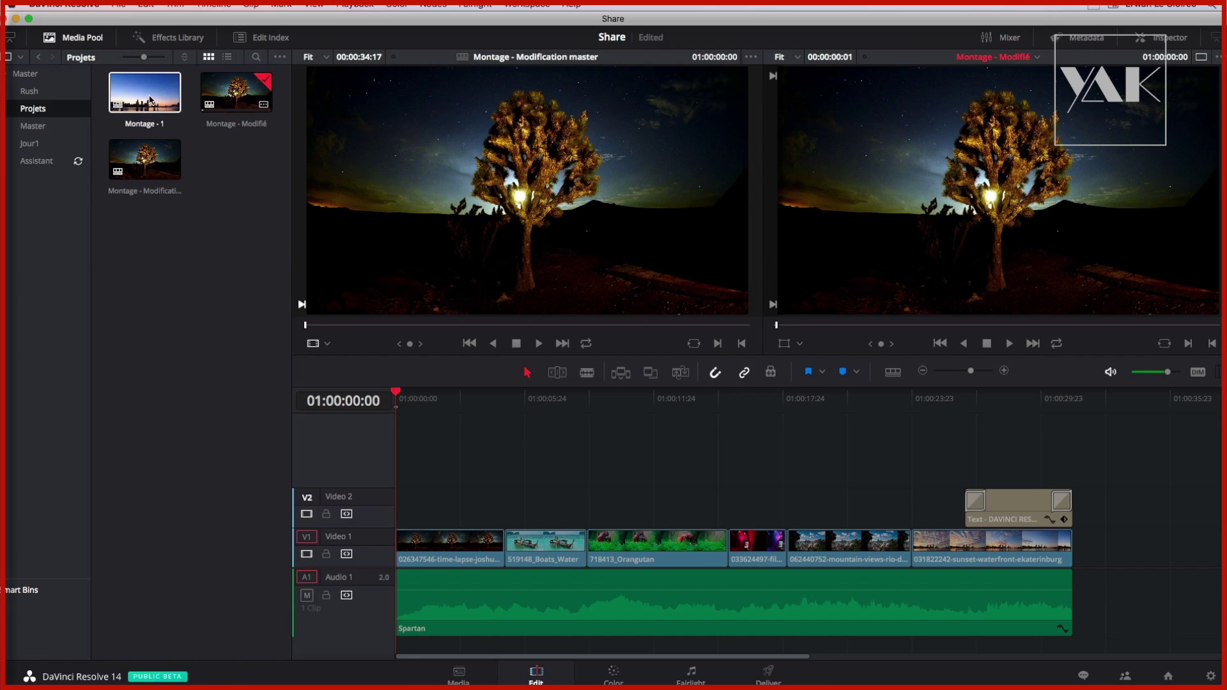
Open Montage - 1 and Montage - Modifié in turn on the master station to compare their edits, ending at 01:00:03:06 in Montage - 1.
double_click(149, 99)
drag(561, 399, 805, 418)
click(535, 409)
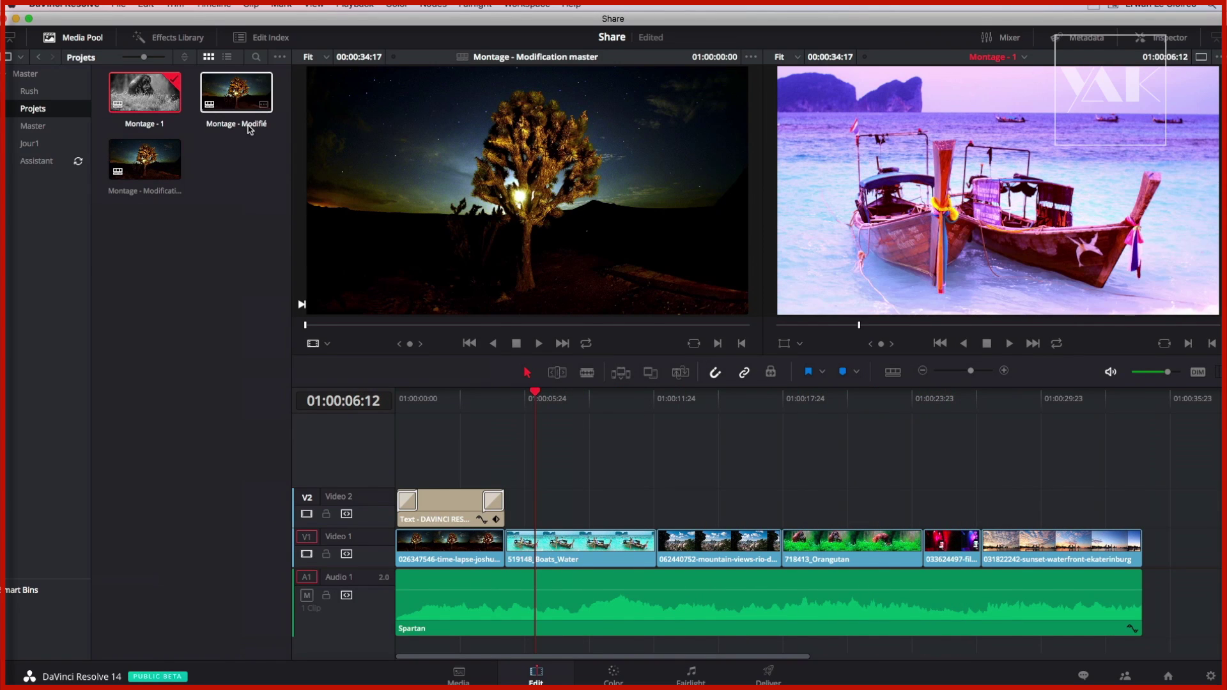
click(238, 96)
double_click(239, 96)
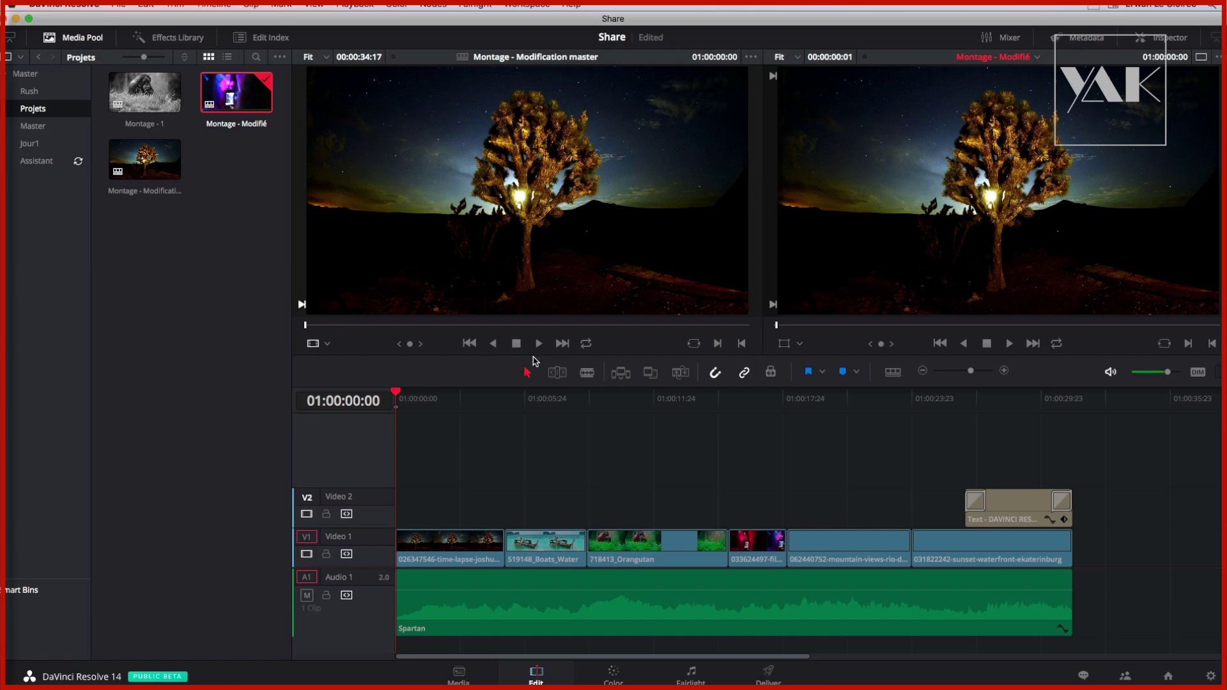
double_click(145, 92)
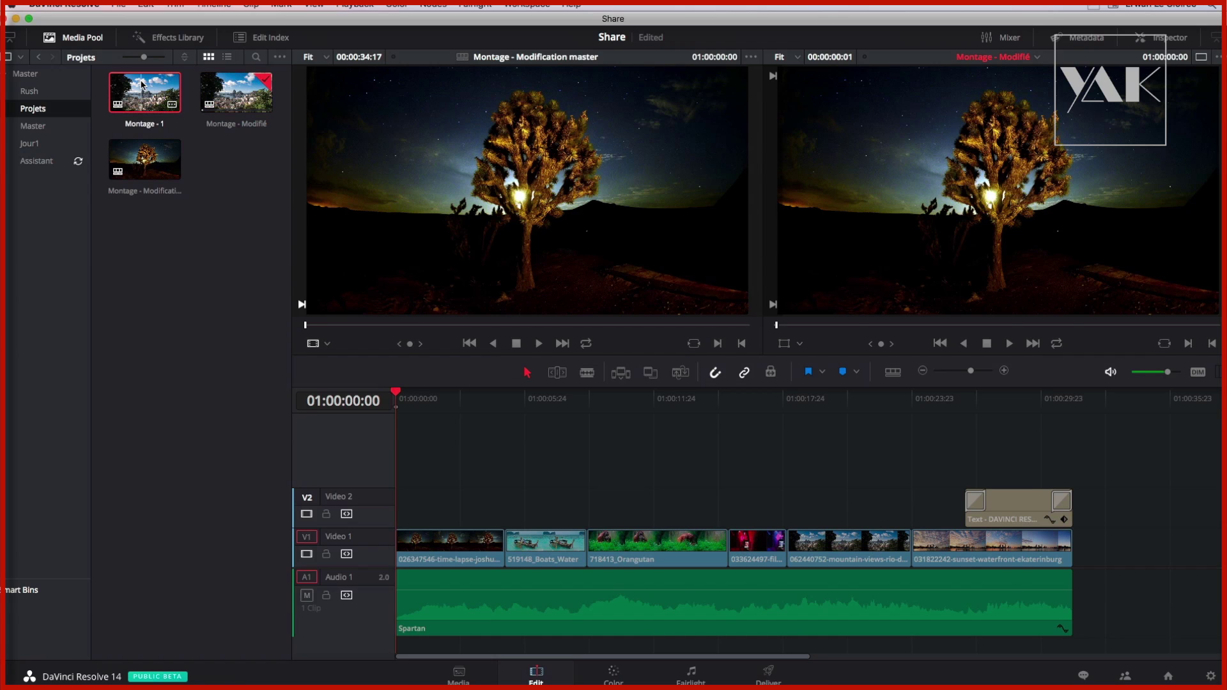
drag(534, 401, 467, 410)
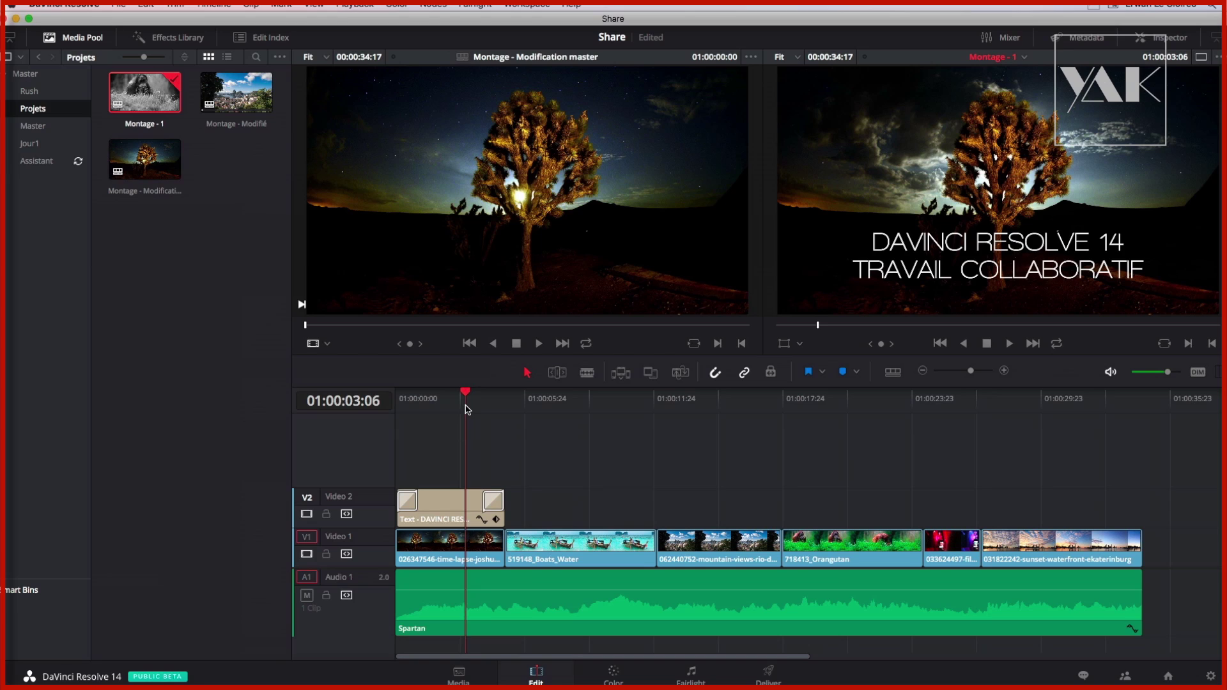
Refresh the Assistant bin on the master station and compare its Montage - Assistant timeline with the current Montage - 1 timeline.
click(37, 159)
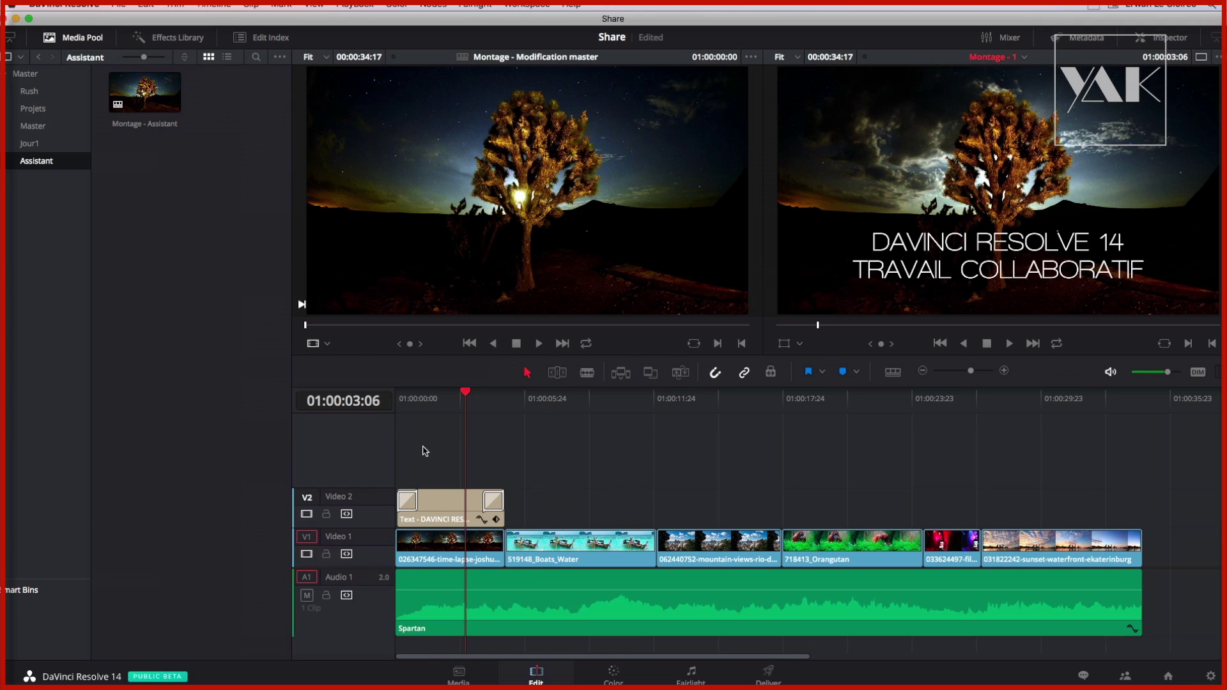
right_click(148, 85)
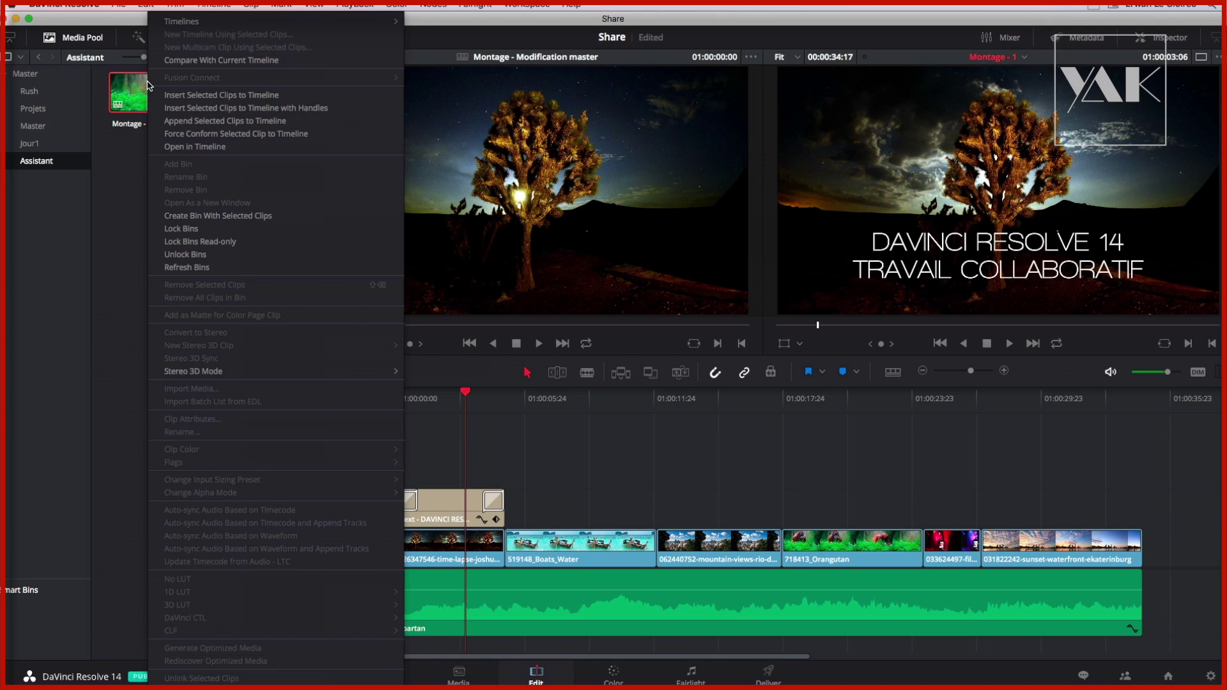
click(183, 63)
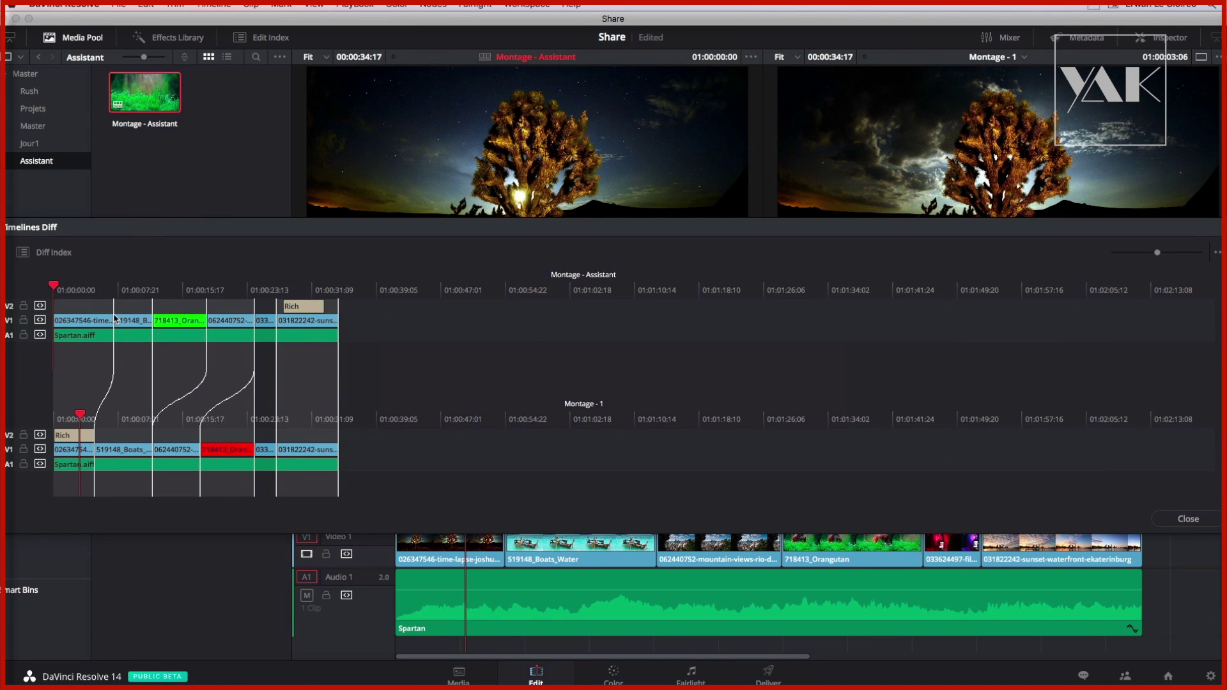
Examine the Rich title's placement in the Timelines Diff between Montage - Assistant and Montage - 1.
drag(499, 230, 500, 348)
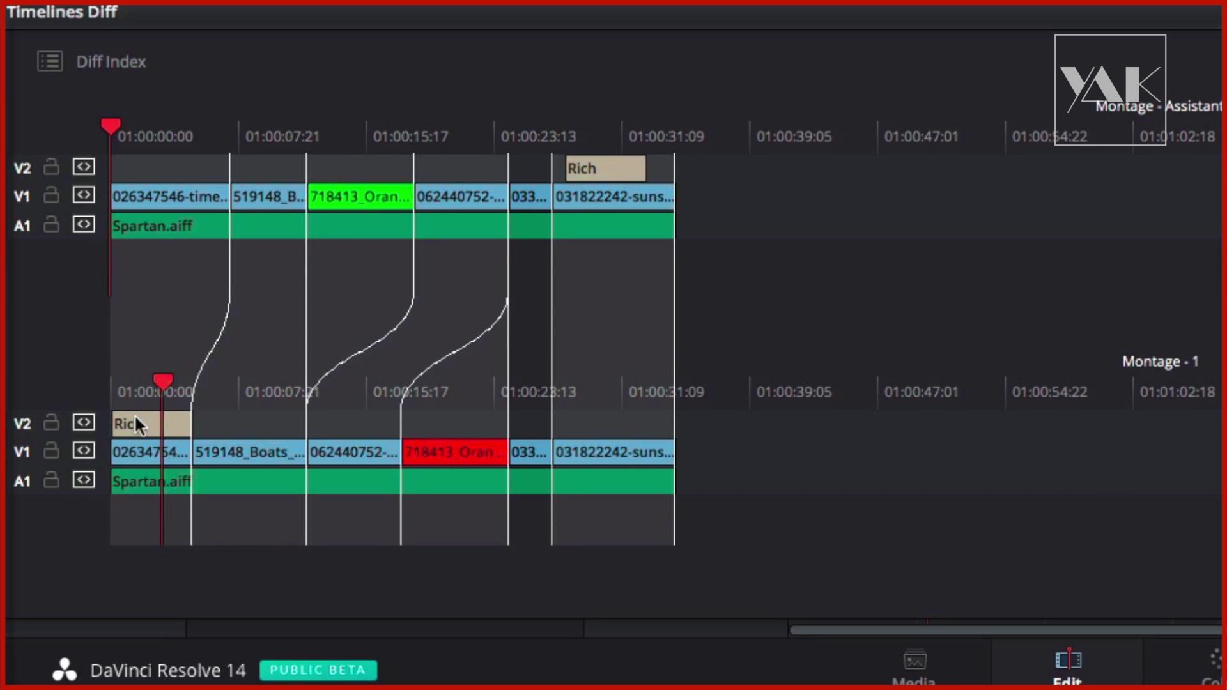
click(628, 168)
click(587, 165)
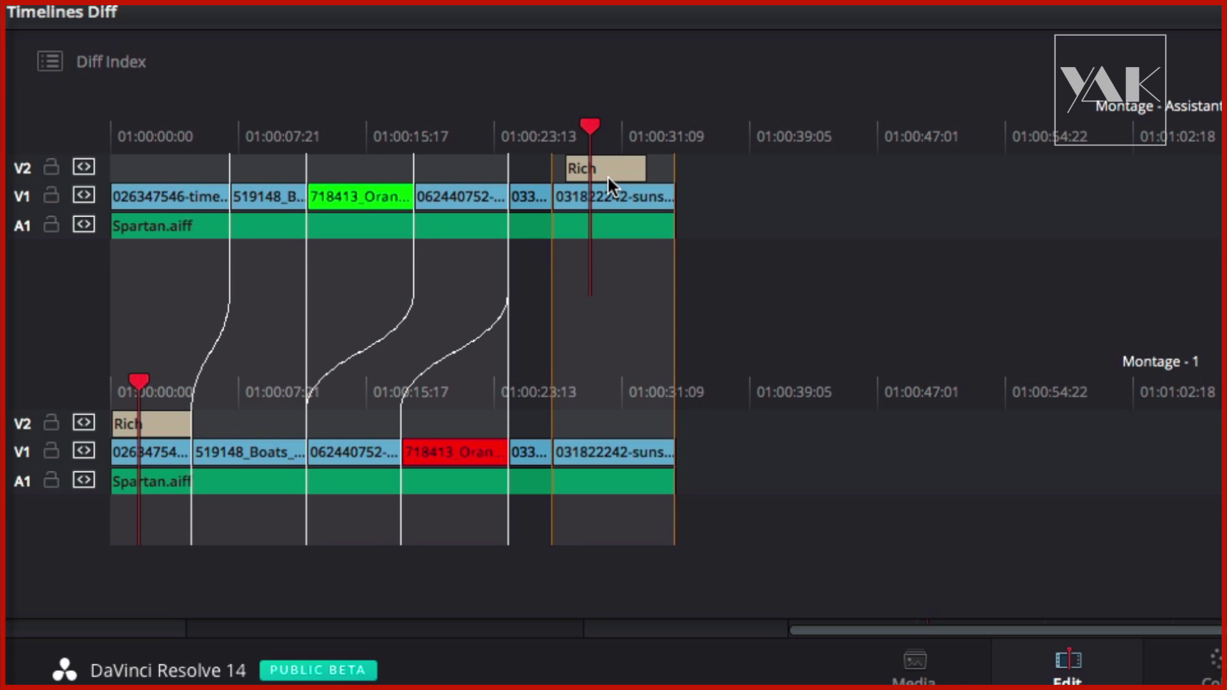
Show the Diff Index and examine each of its six listed differences between Montage - Assistant and Montage - 1.
click(99, 60)
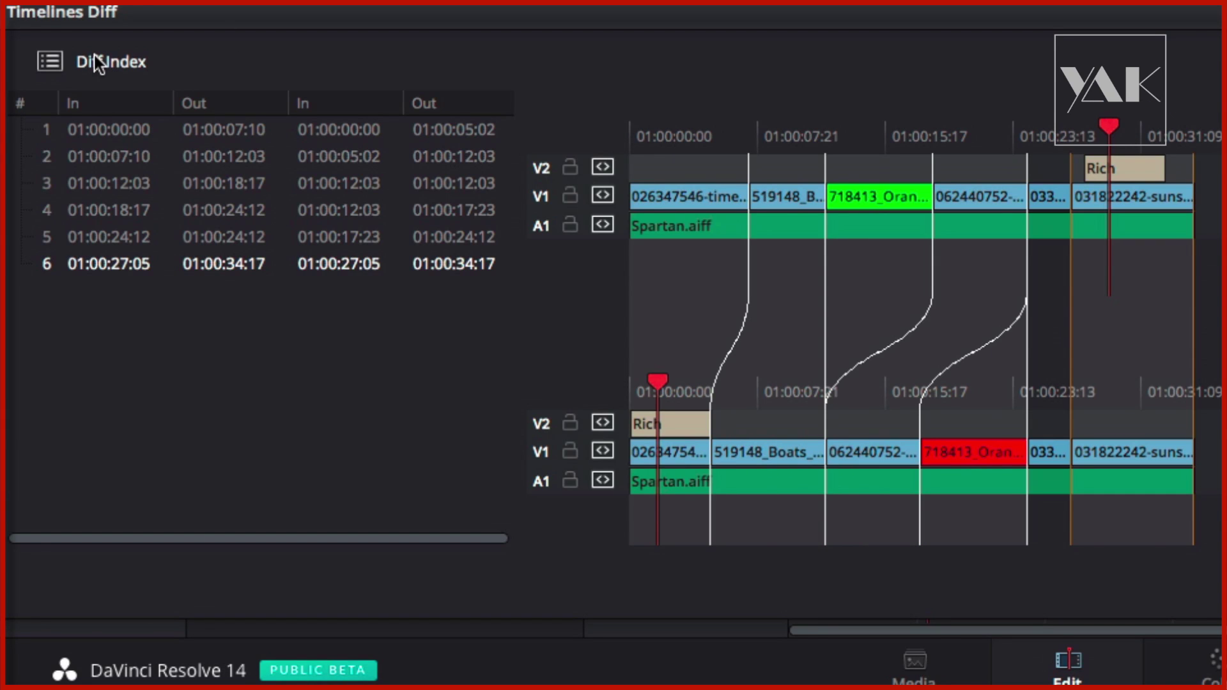
click(124, 132)
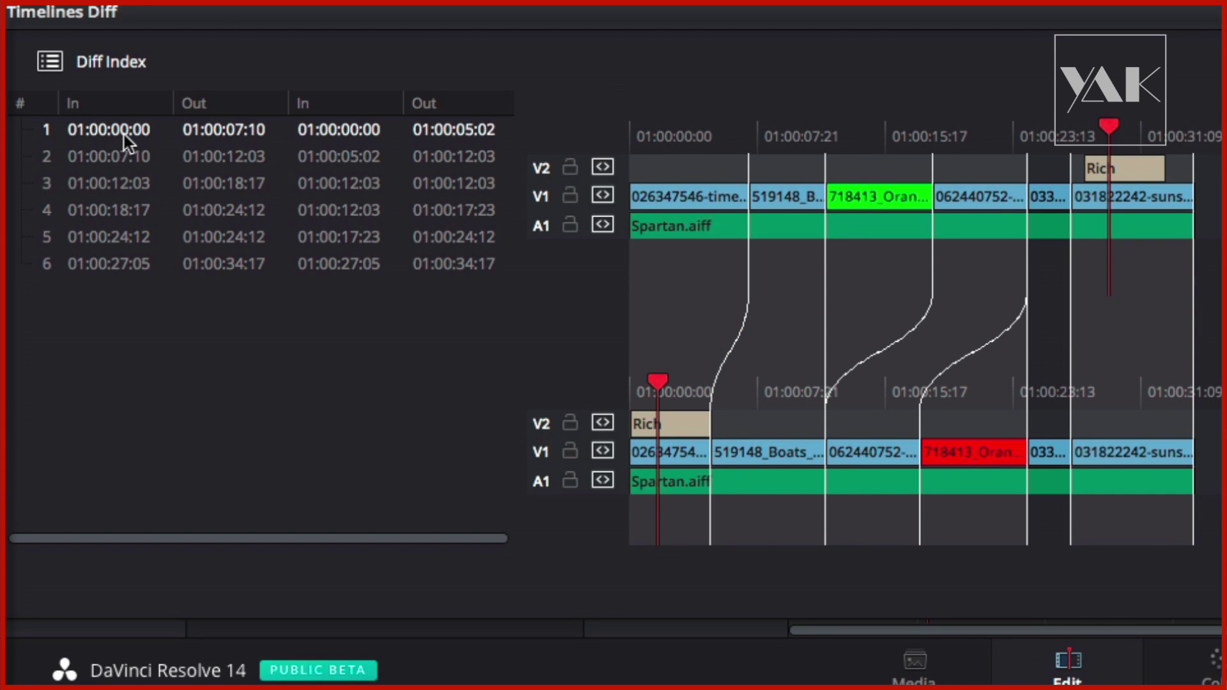
click(120, 154)
click(122, 181)
click(123, 208)
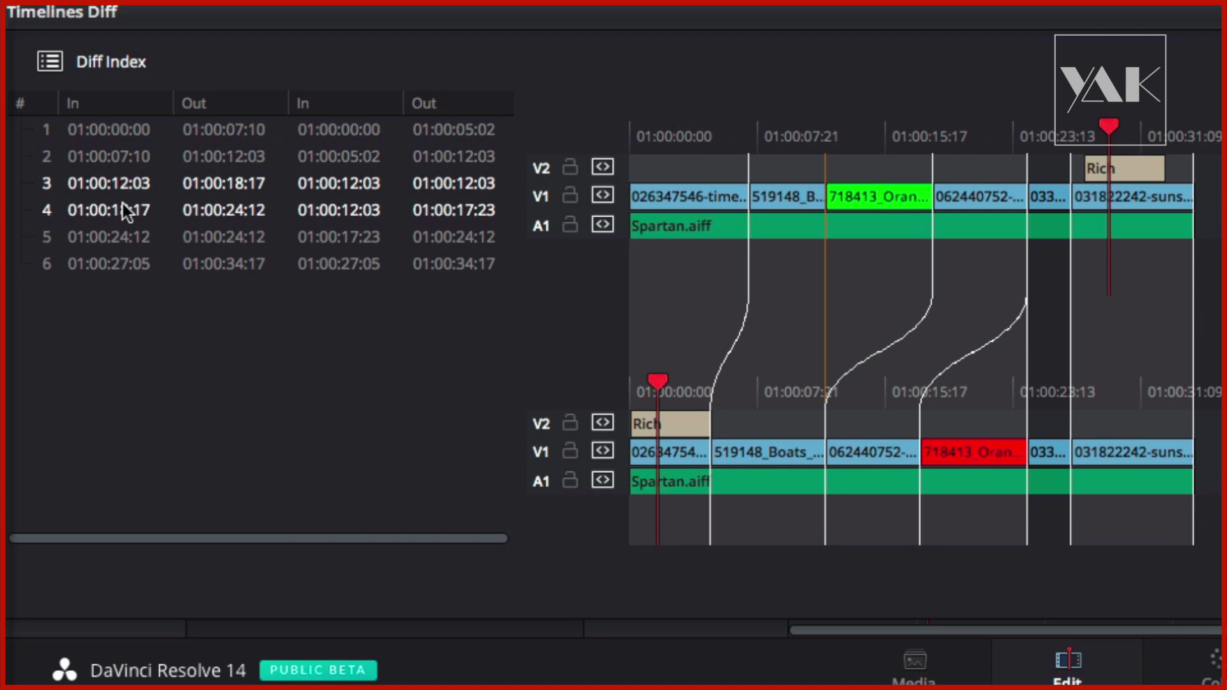
click(120, 236)
click(119, 264)
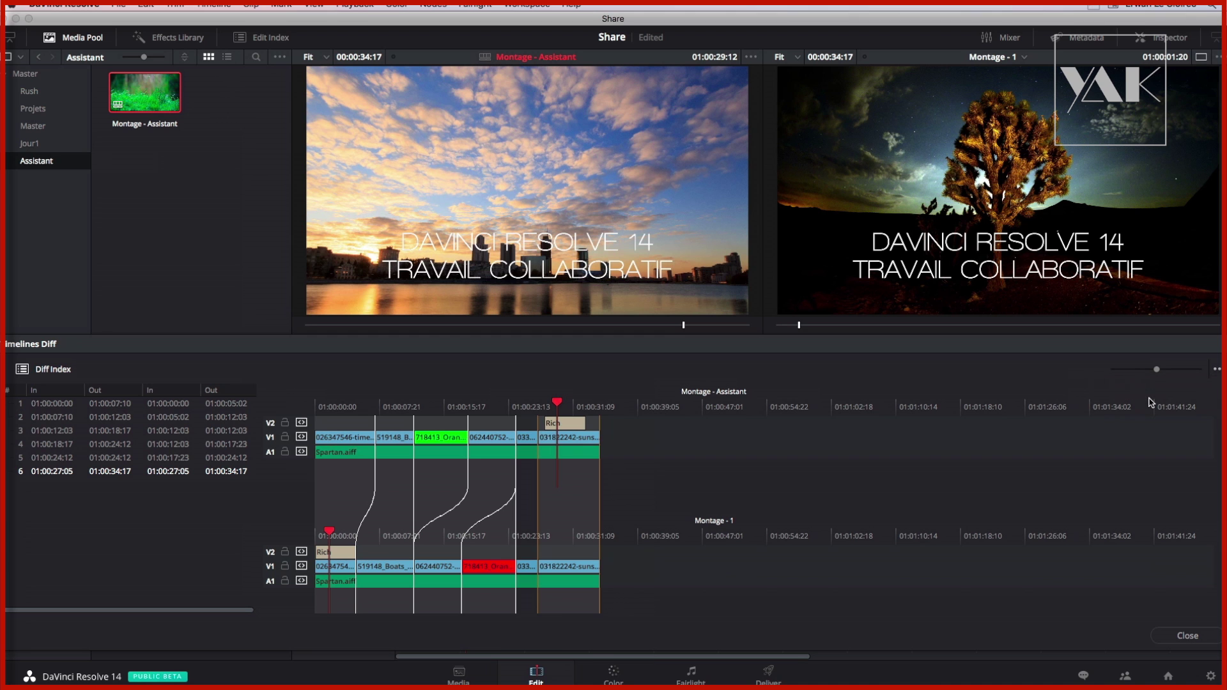
Enlarge the viewers and scrub the synced playheads through the Joshua tree and boats clips to compare both edits, ending at the start.
drag(556, 404, 252, 392)
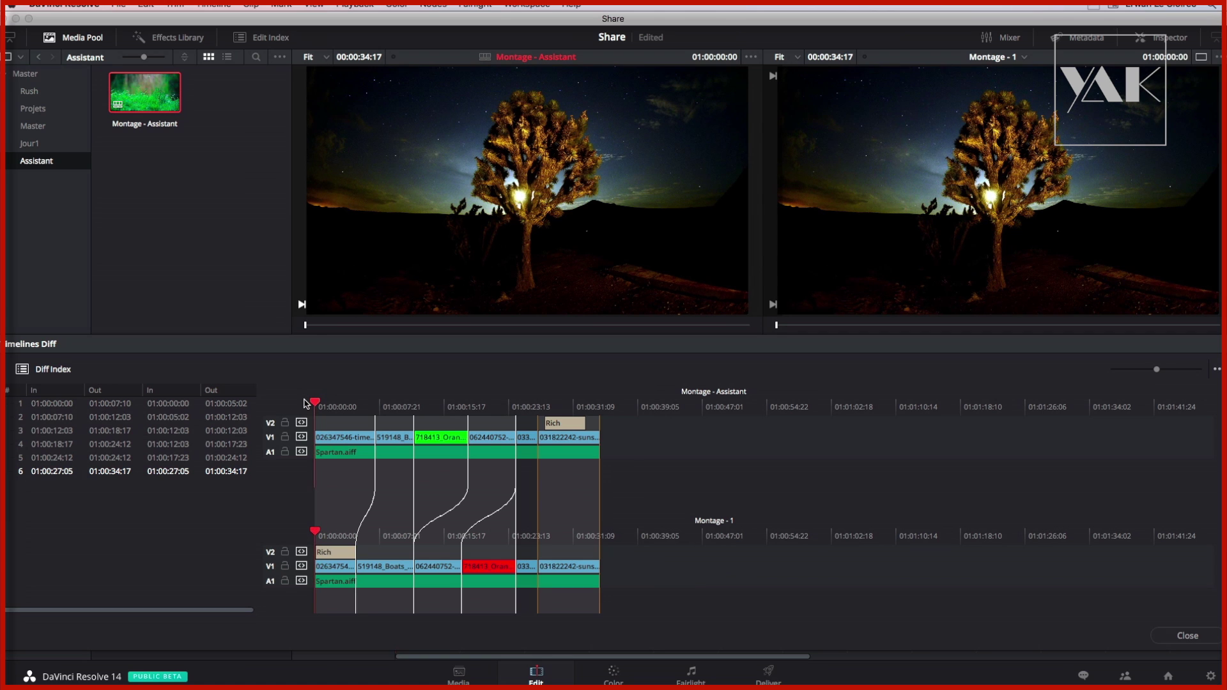
drag(529, 342, 530, 368)
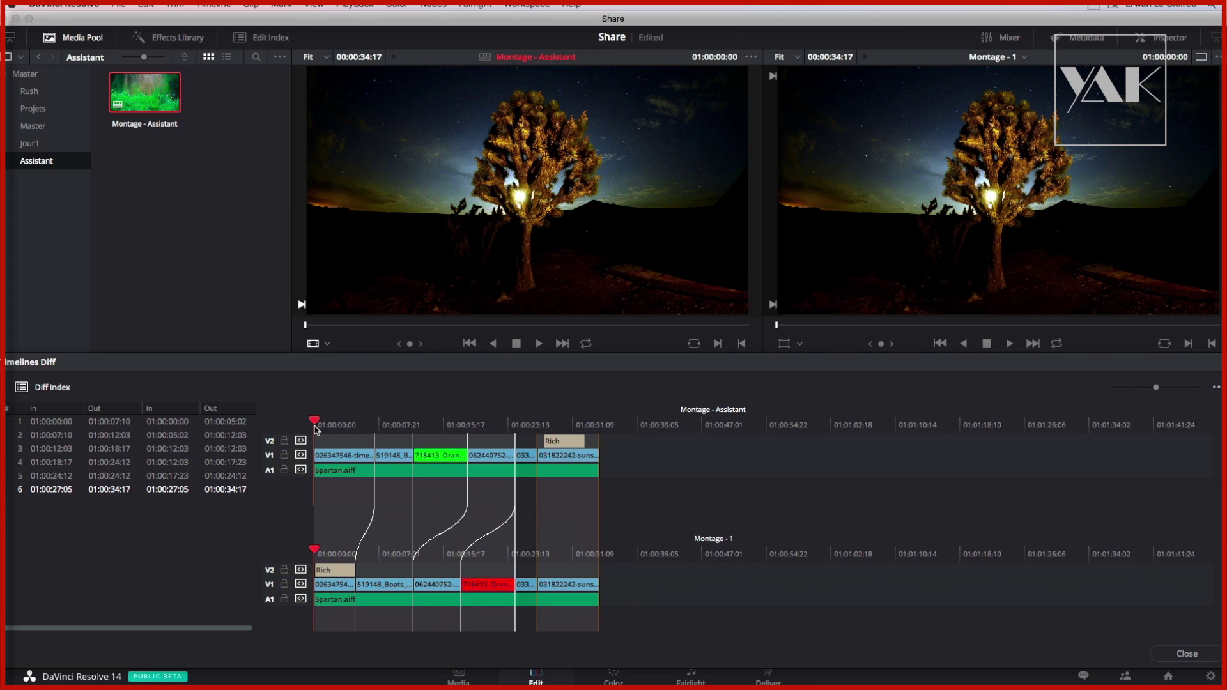
drag(317, 428, 340, 427)
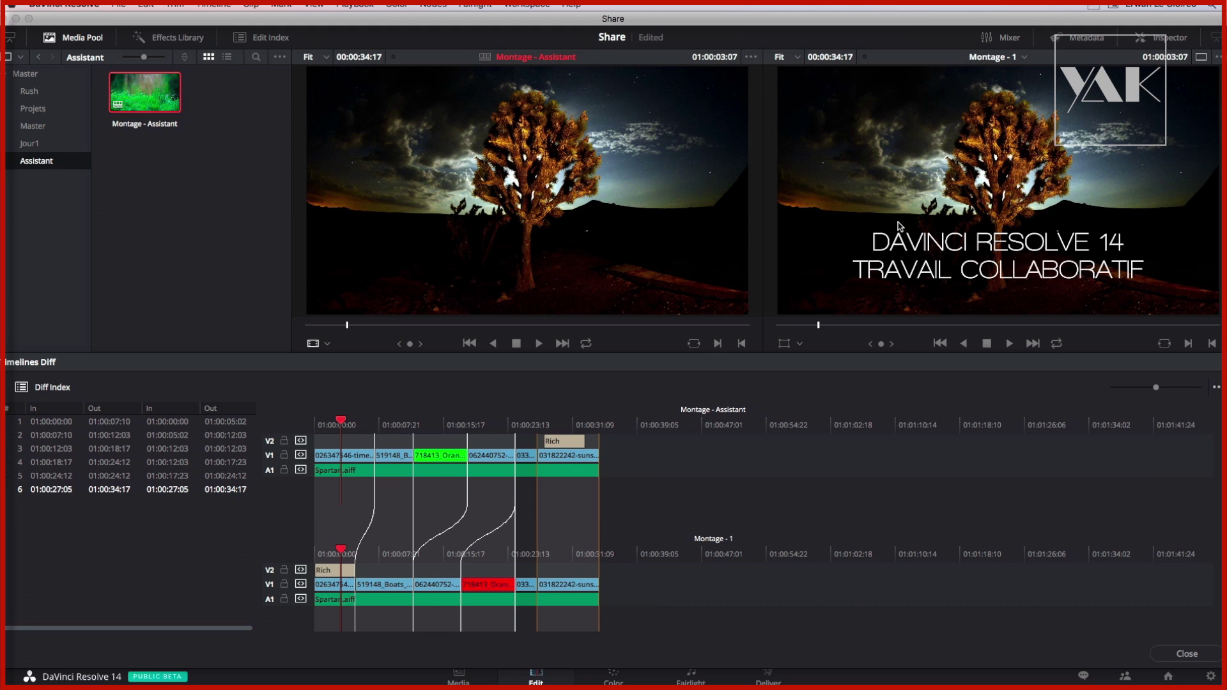
drag(341, 422, 371, 427)
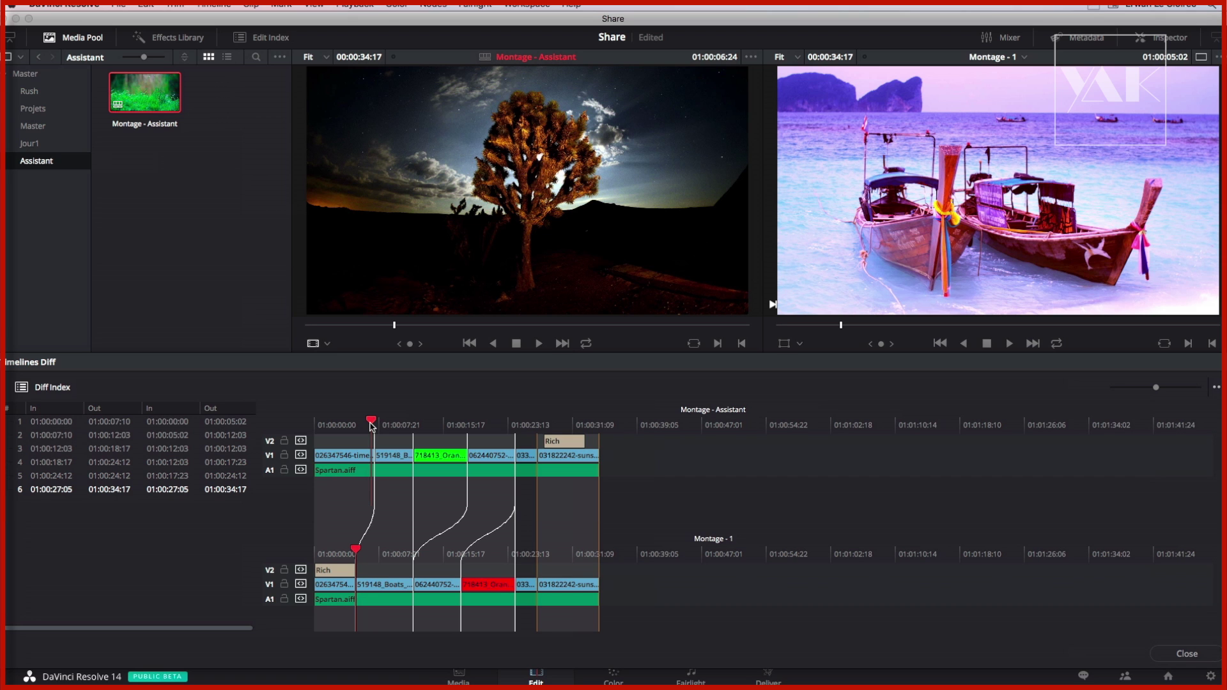
mouse_move(373, 427)
mouse_down()
mouse_move(332, 427)
mouse_move(386, 430)
mouse_up()
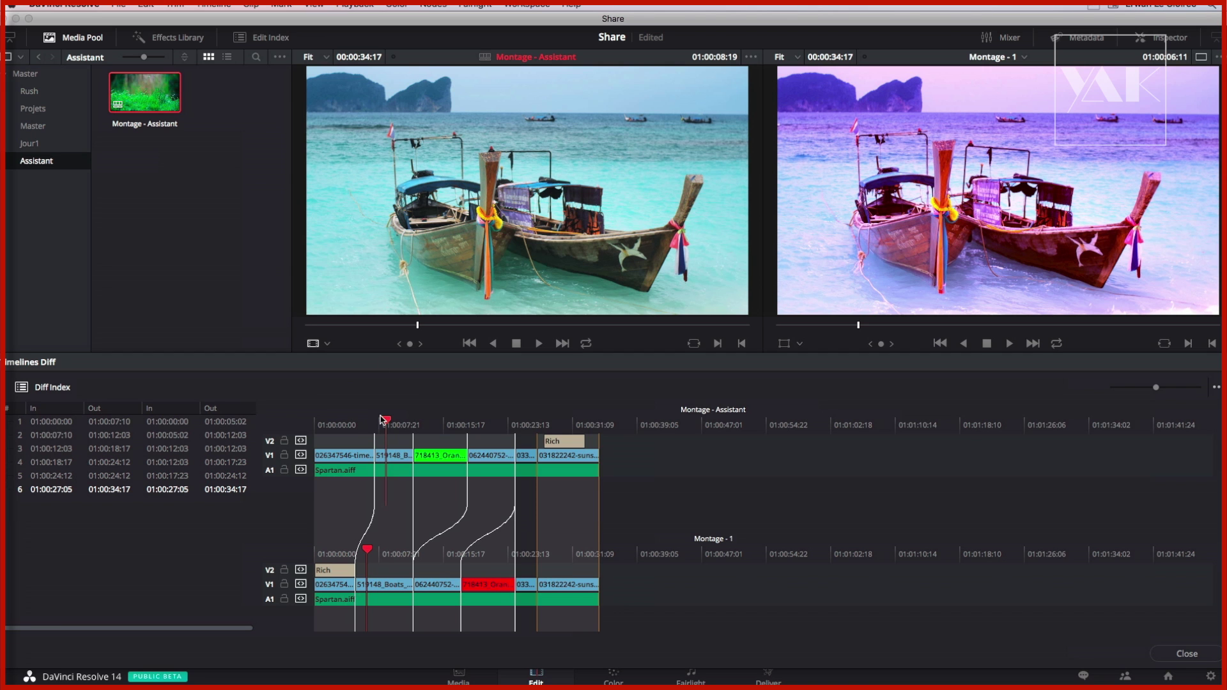
drag(389, 427, 327, 415)
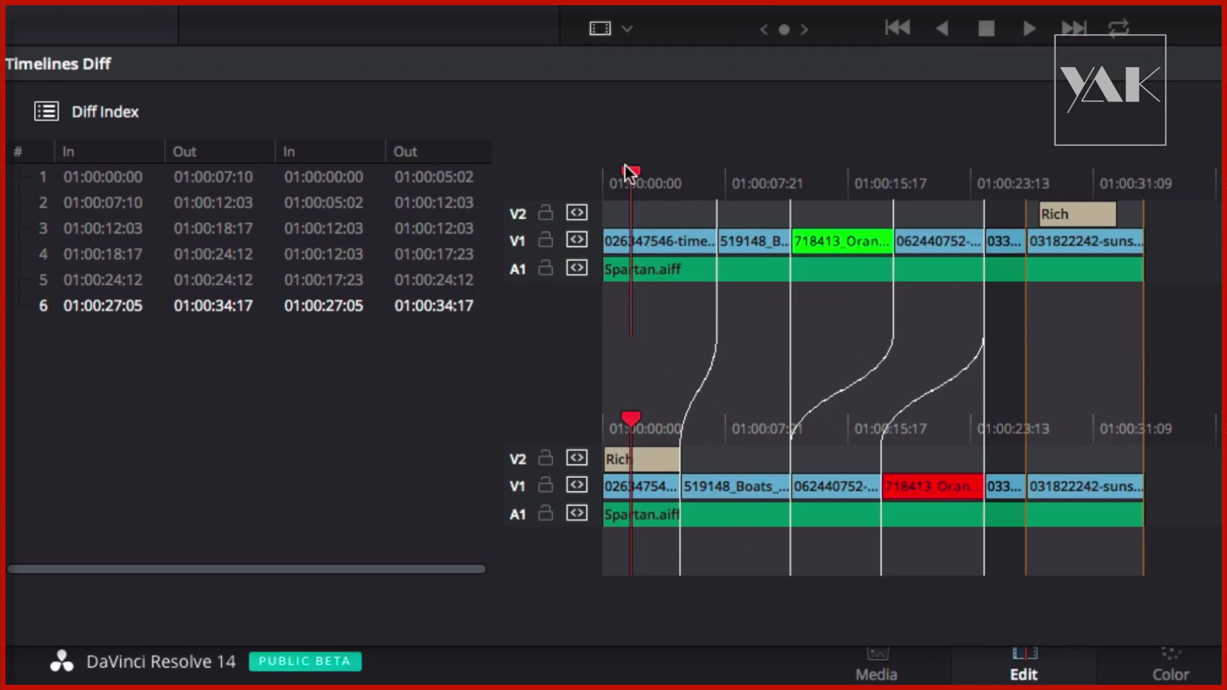
drag(630, 173, 580, 165)
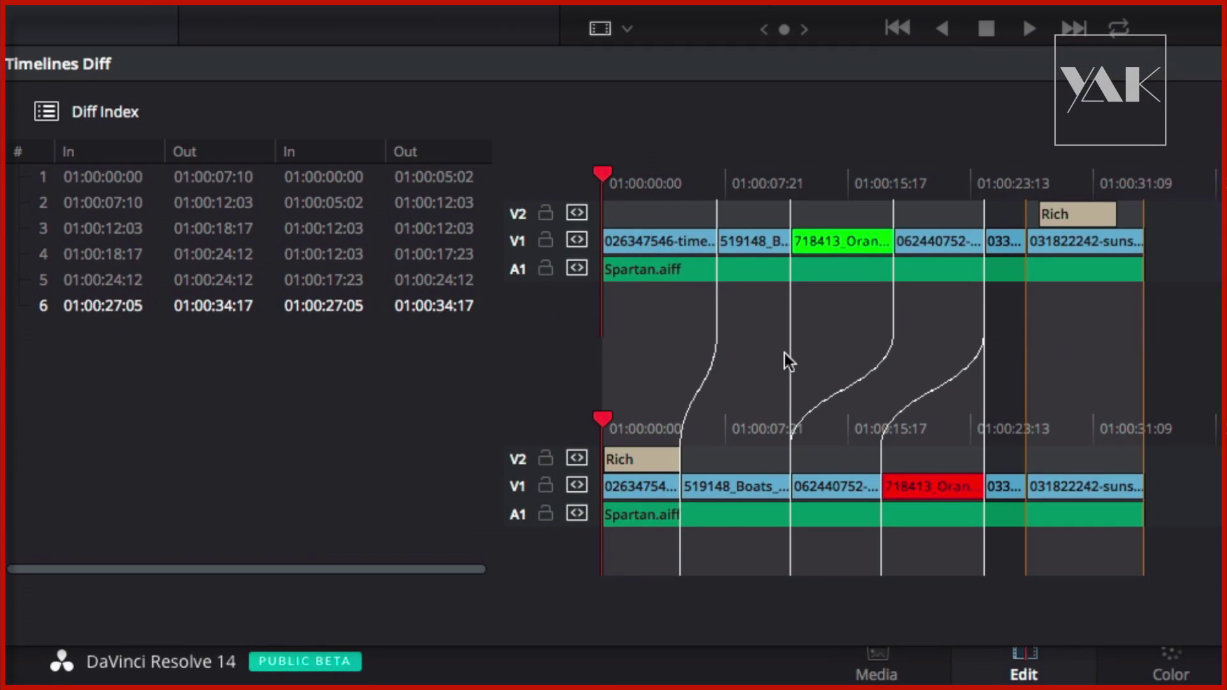
Accept the changes adding the Rich title over the sunset clip and replacing the opening titled section in Montage - 1.
click(1078, 459)
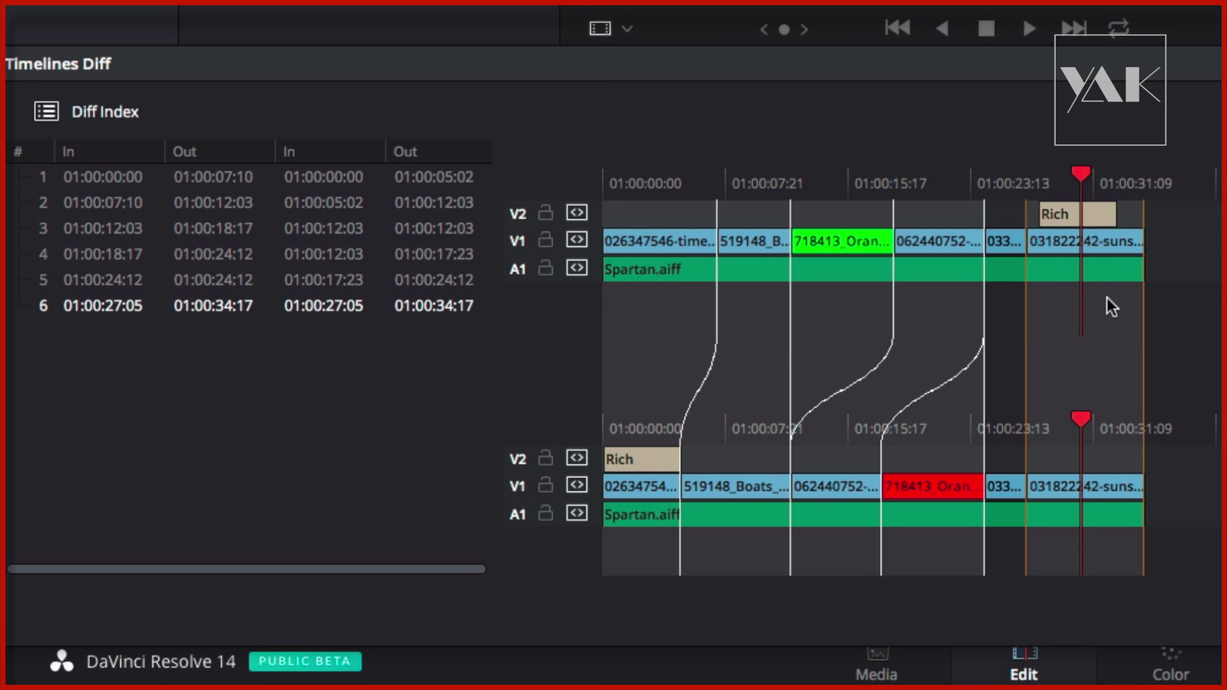
right_click(1071, 446)
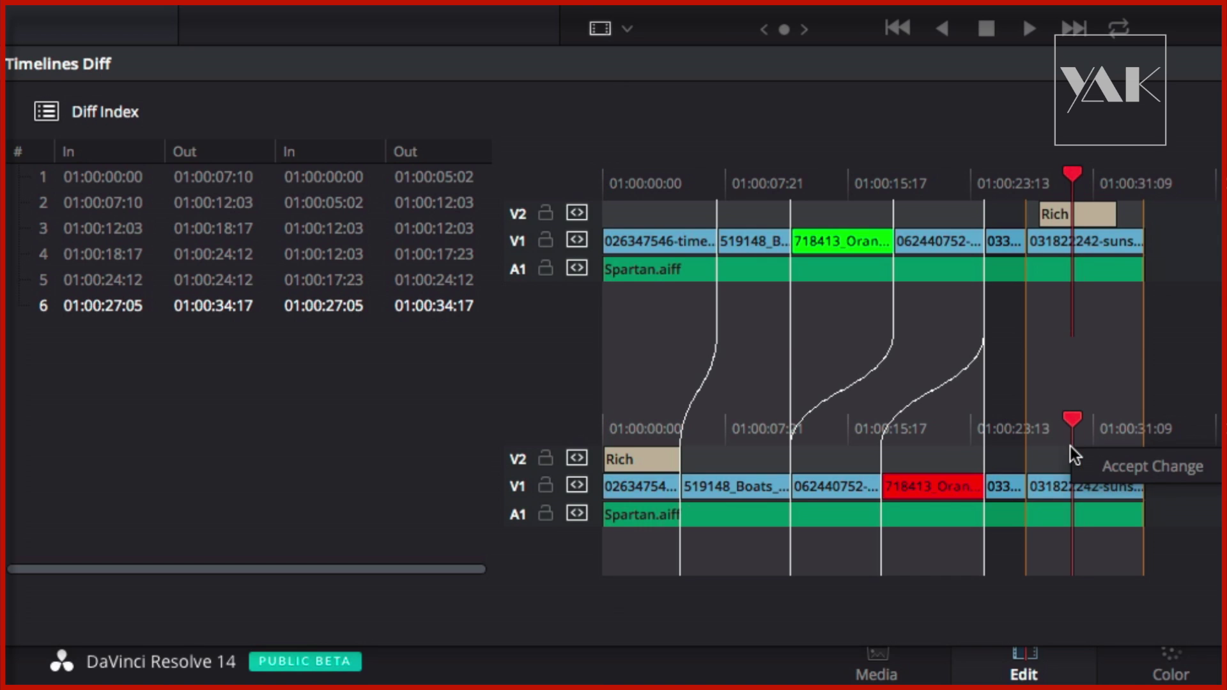
click(1111, 472)
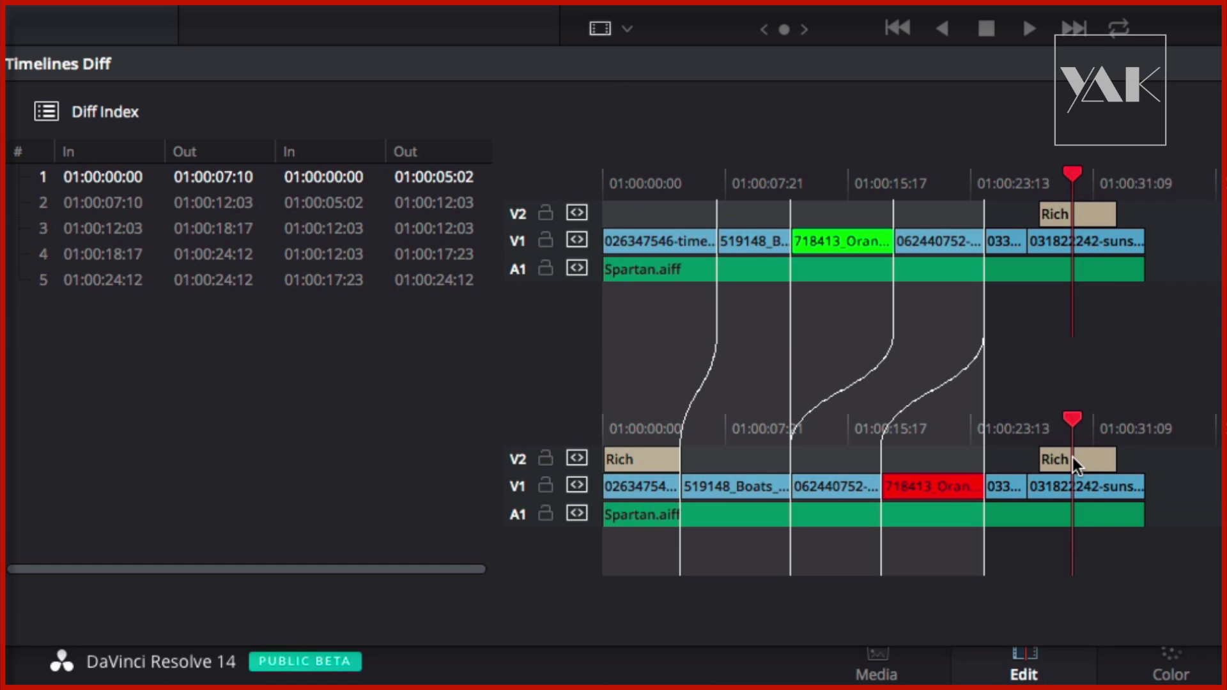
right_click(635, 458)
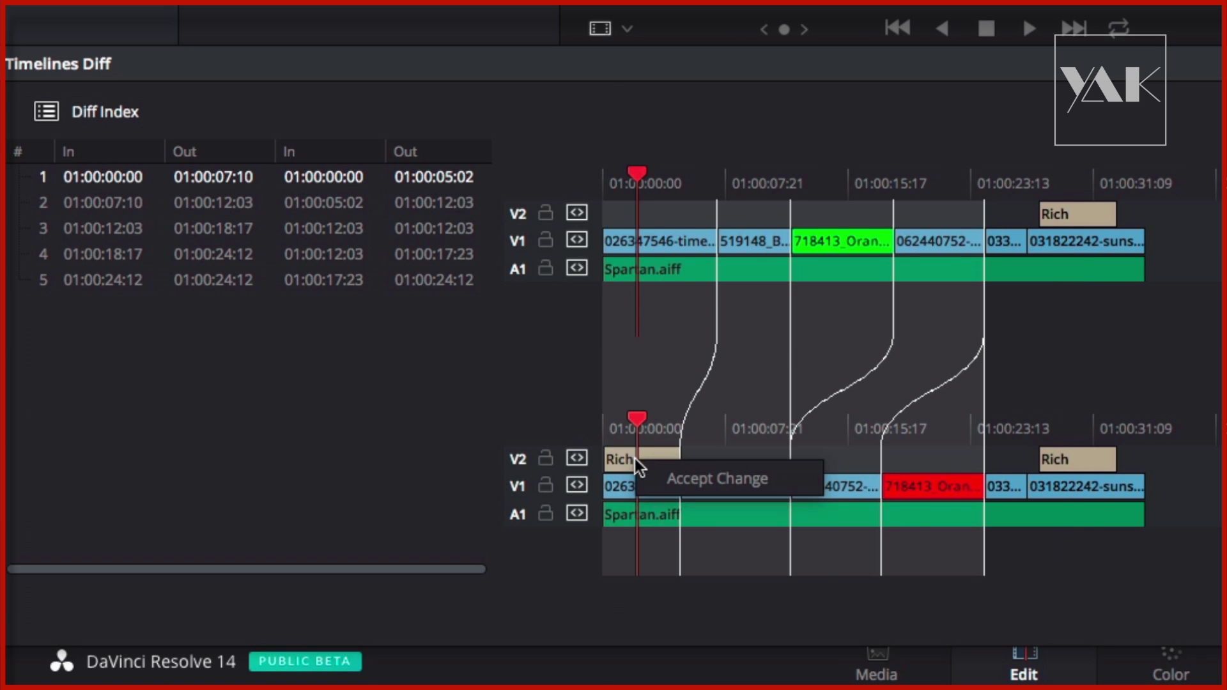
click(675, 482)
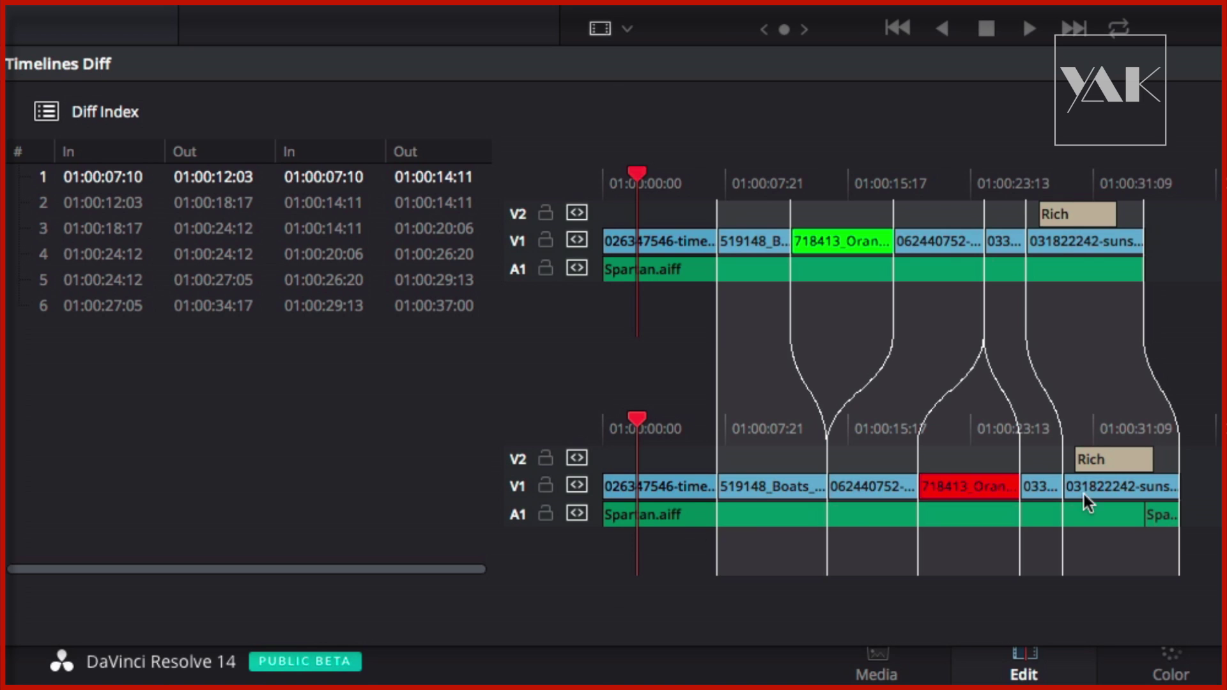
Accept the removal of the late 718413_Orangutan clip, the shortened 519148_Boats_Water clip and the Orangutan insertion after the boats in Montage - 1.
right_click(957, 478)
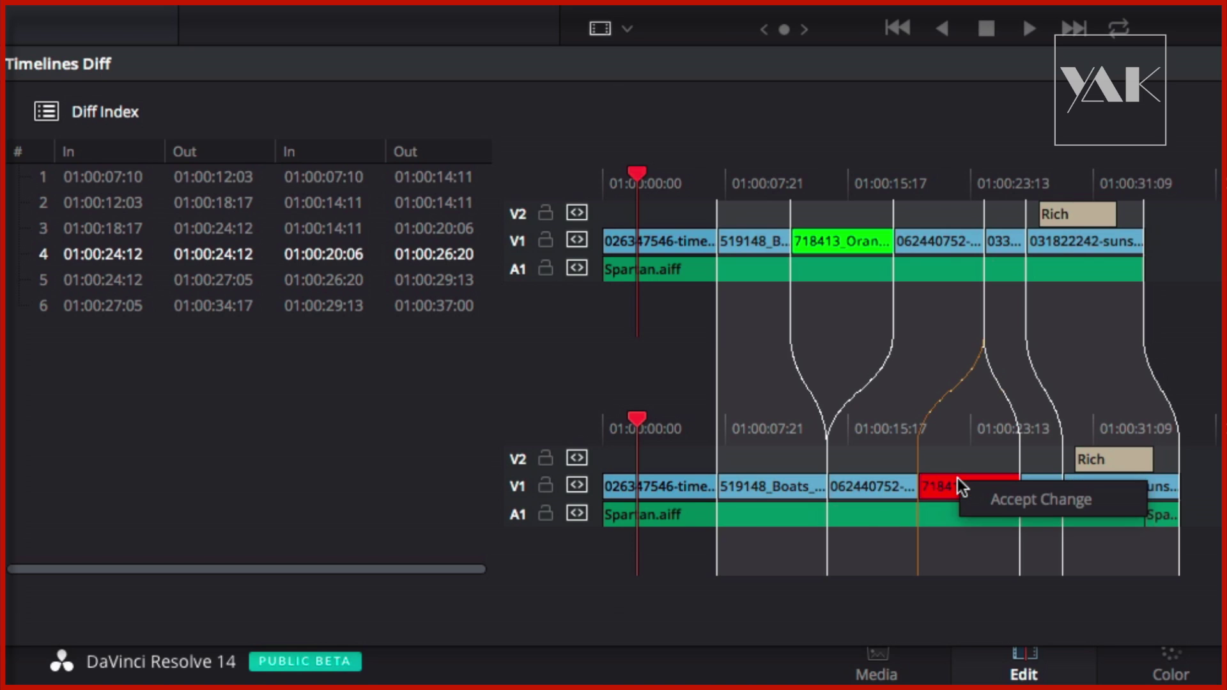
click(989, 499)
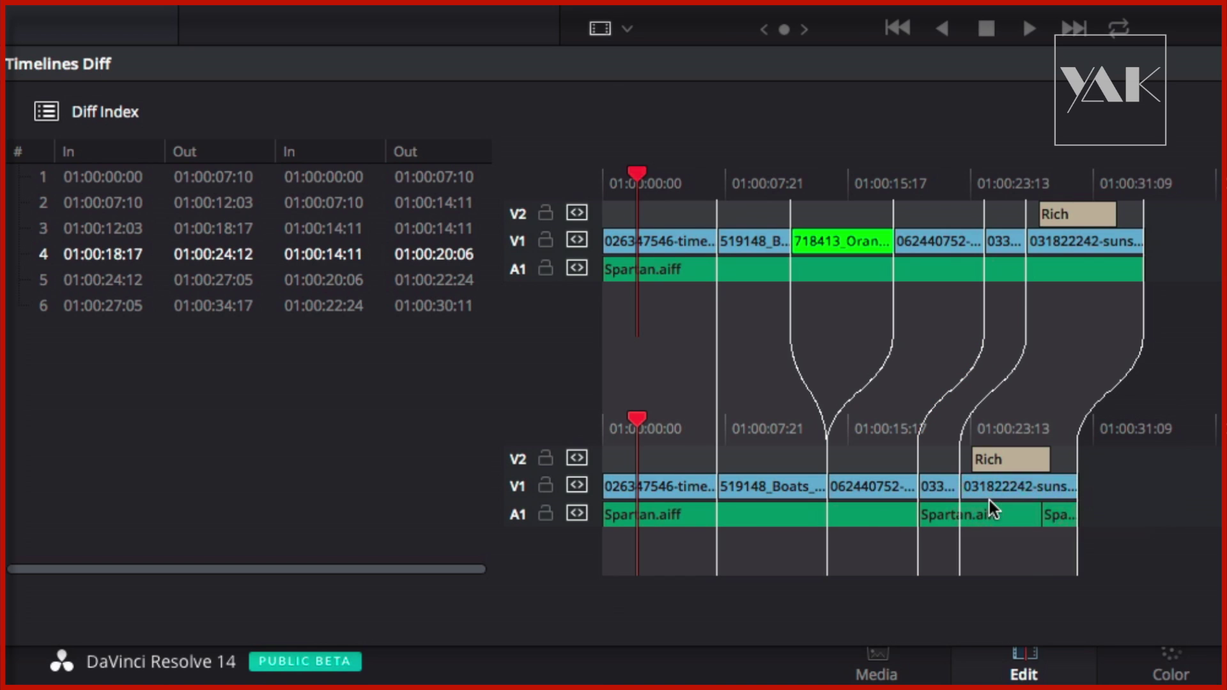
right_click(854, 486)
click(877, 504)
right_click(788, 484)
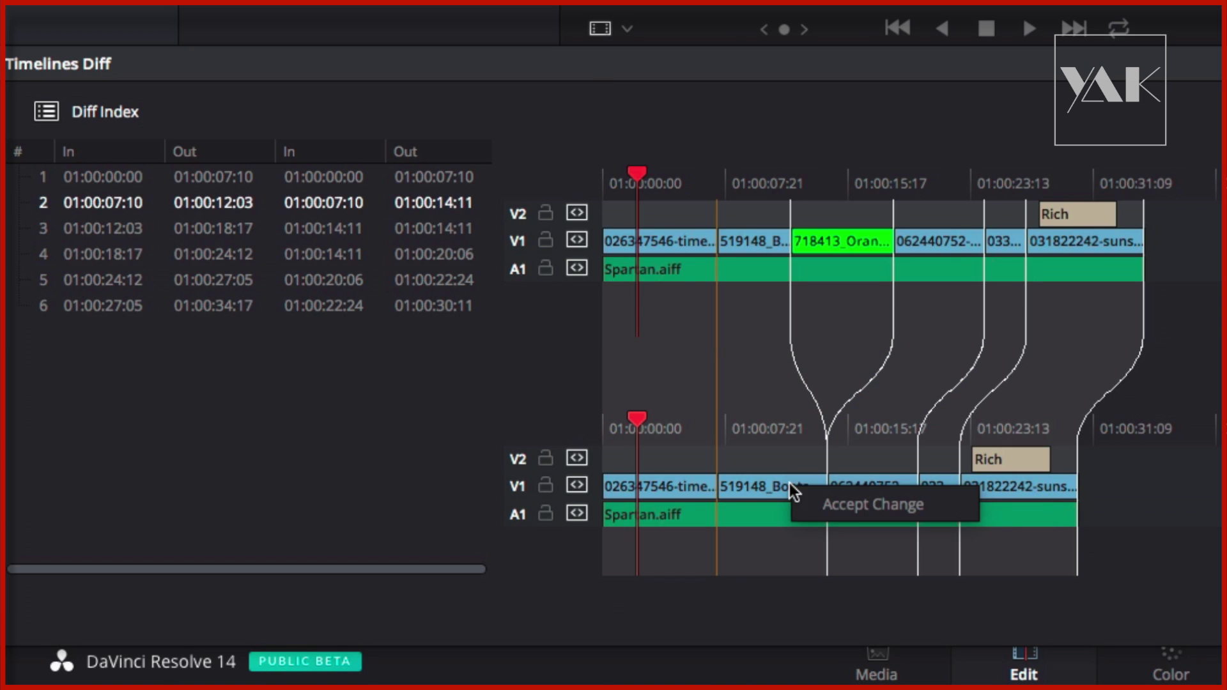
click(835, 508)
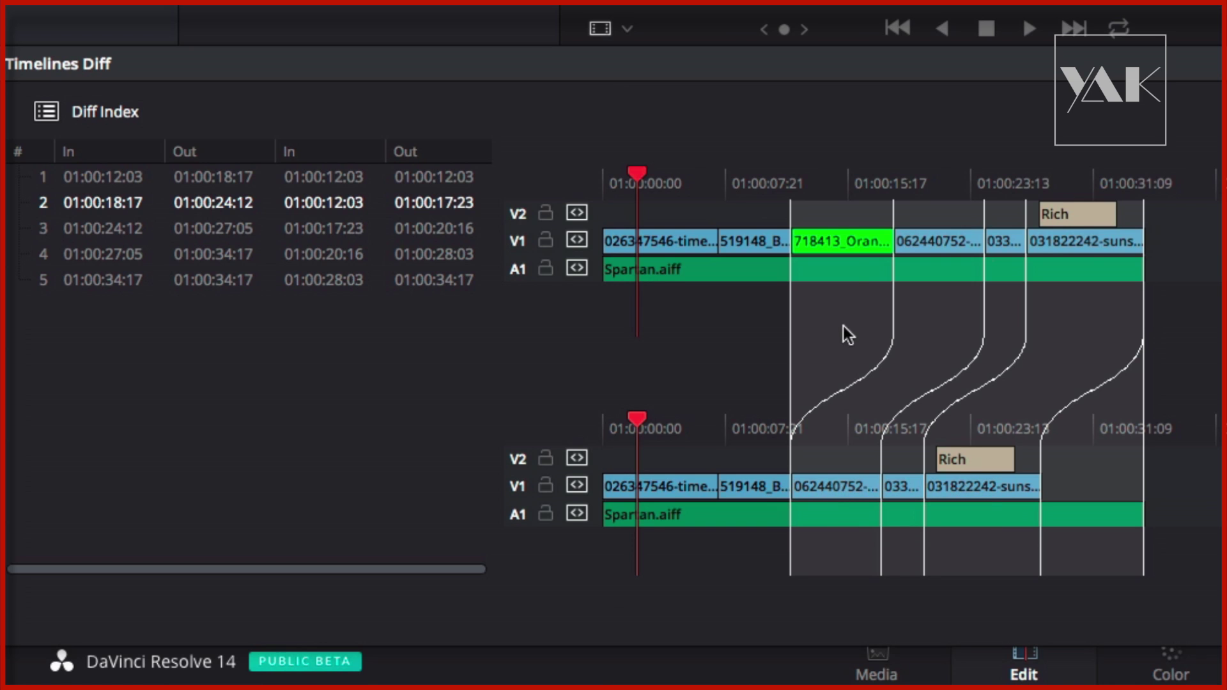
right_click(846, 243)
click(883, 257)
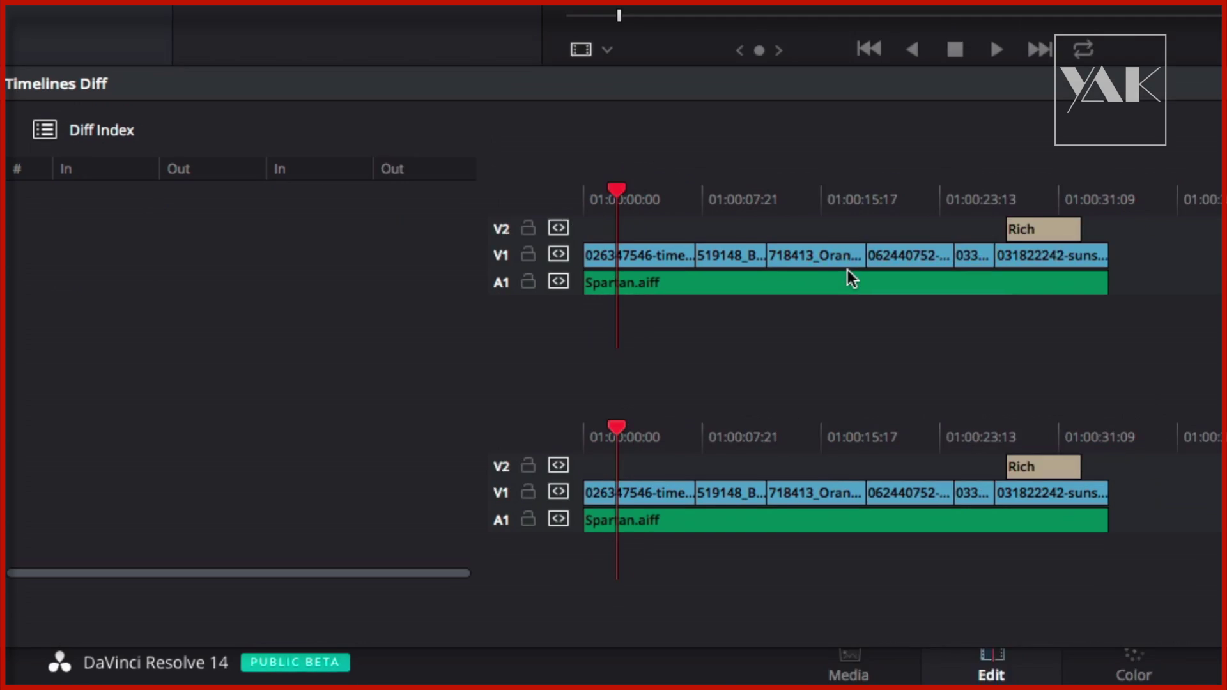
Return both playheads to 01:00:00:00, hide the Diff Index and check the comparison's Sync Playheads option.
mouse_move(331, 422)
mouse_down()
mouse_move(313, 420)
mouse_move(576, 427)
mouse_move(583, 441)
mouse_move(317, 427)
mouse_move(486, 420)
mouse_move(313, 416)
mouse_up()
click(21, 386)
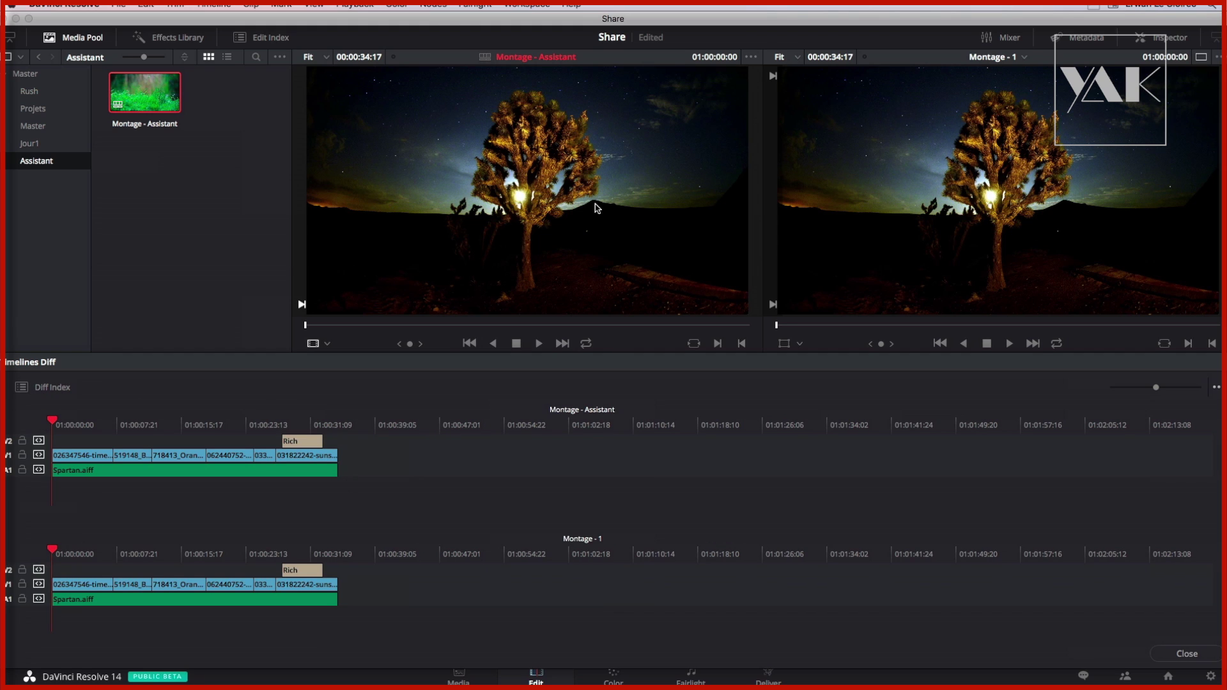
click(1217, 387)
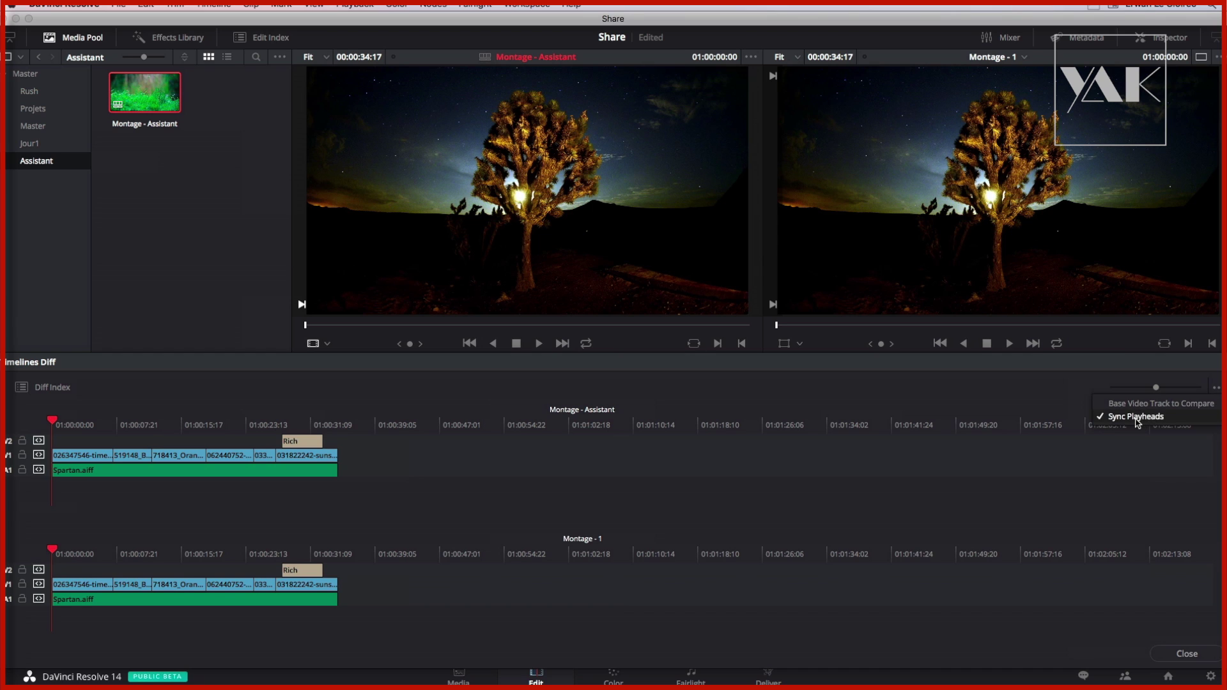
click(1003, 396)
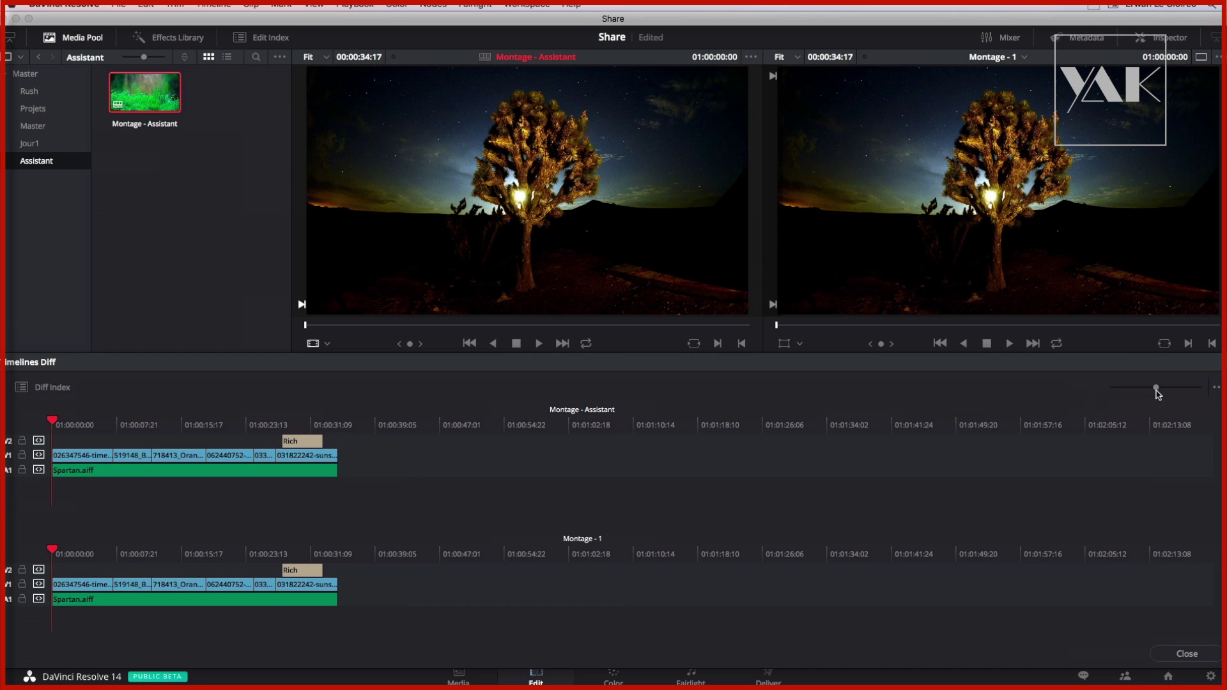
Zoom the compared timelines in fully, then close the Timelines Diff and return to the Montage - 1 timeline at its start.
drag(1156, 388, 1219, 391)
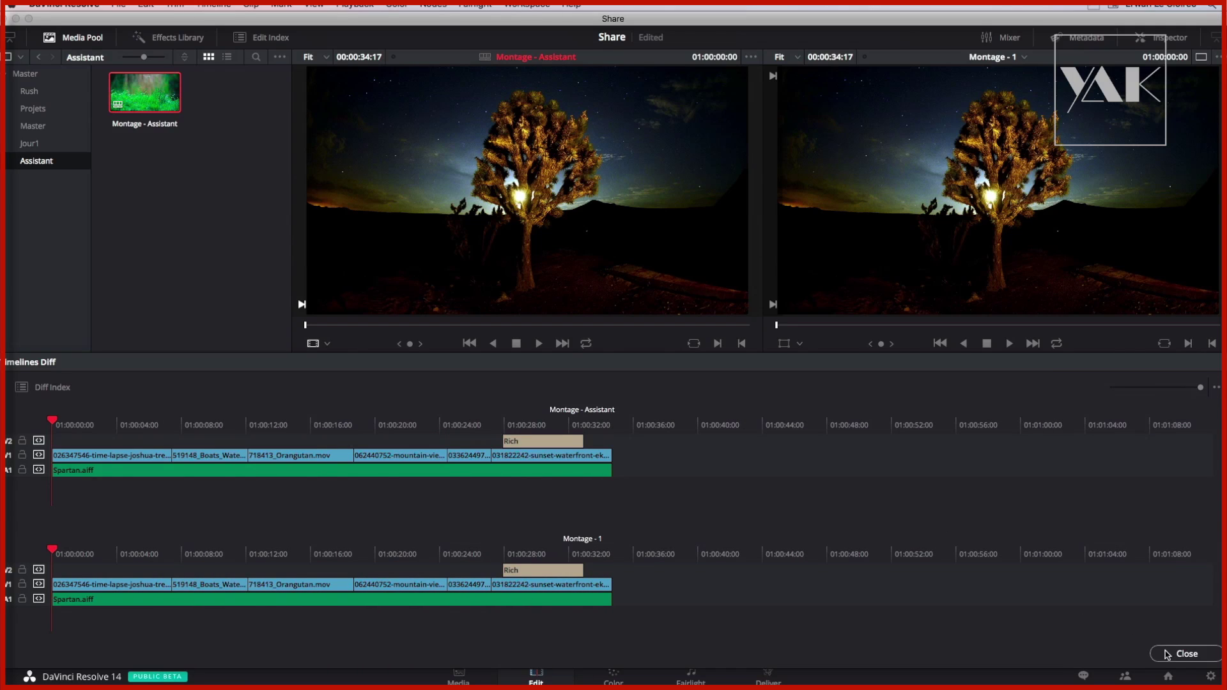
click(1186, 654)
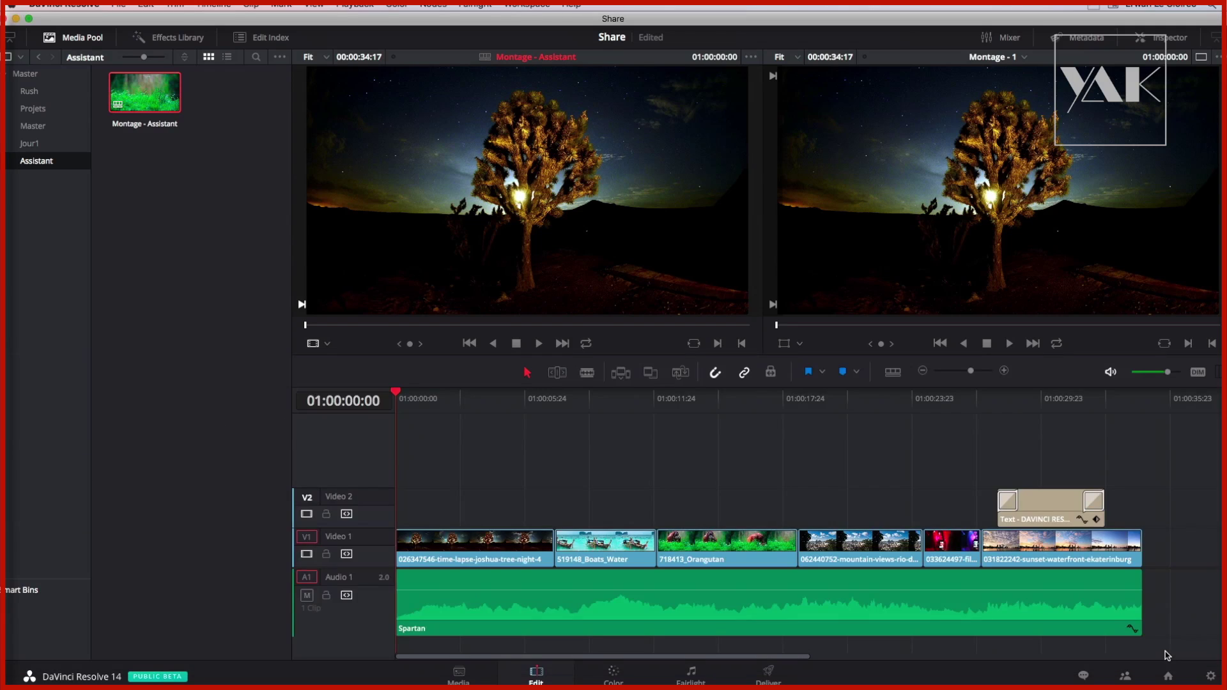
drag(397, 397, 391, 458)
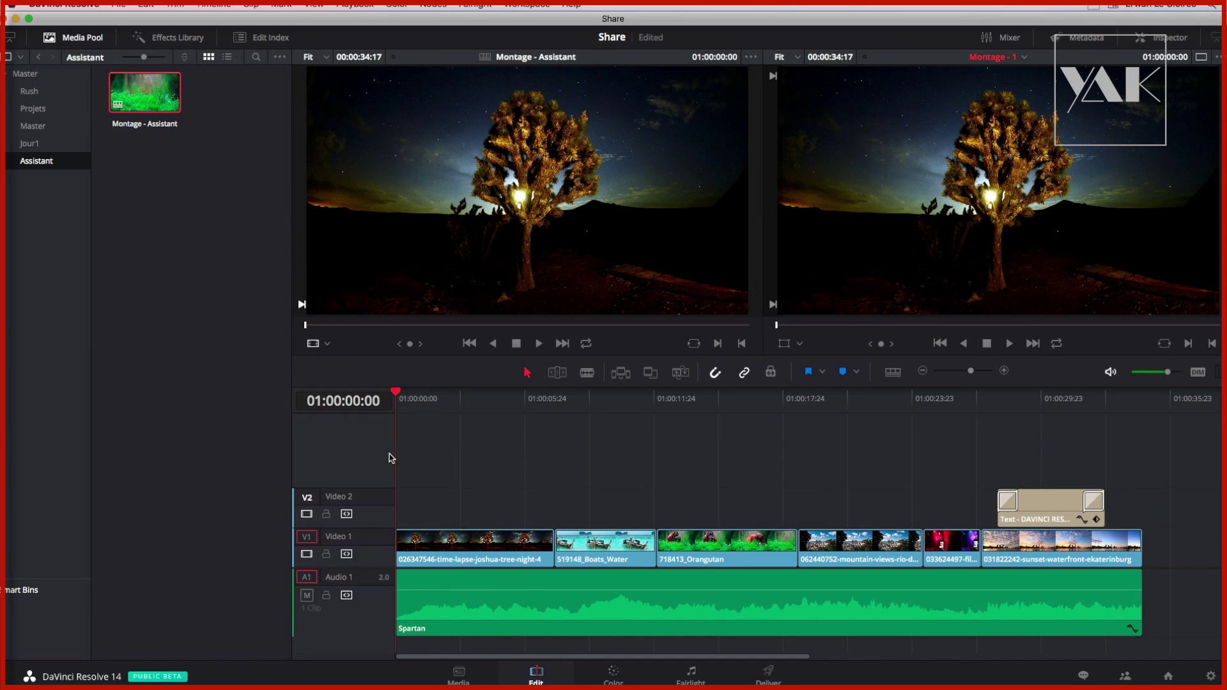